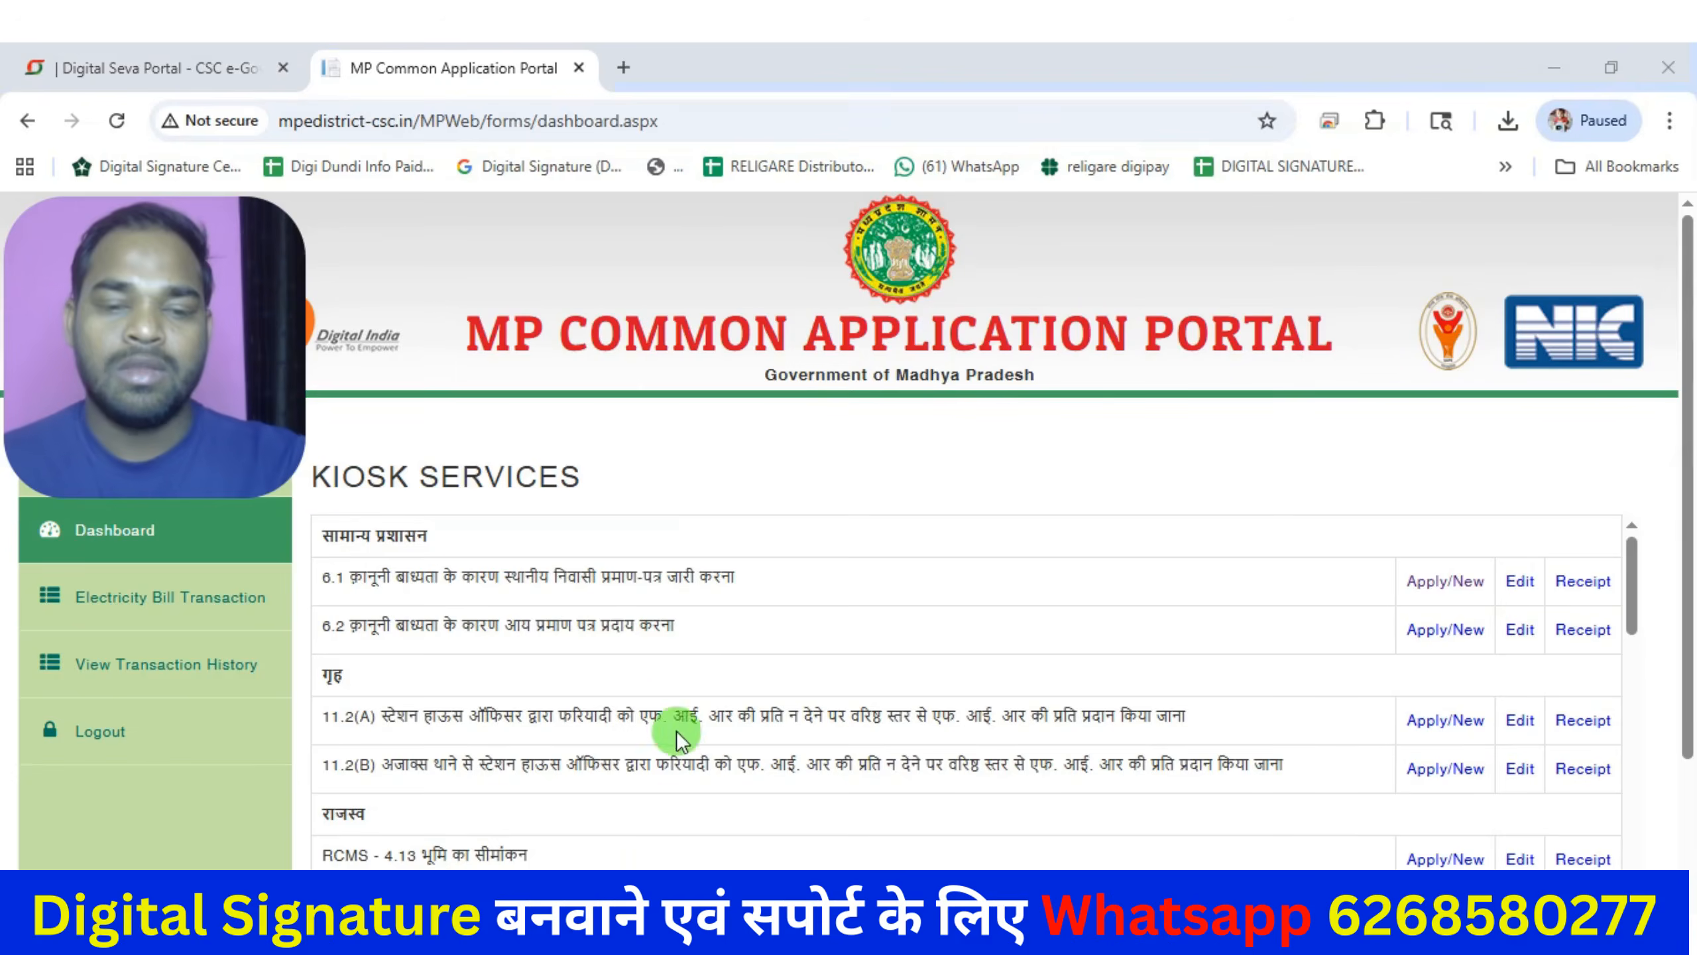
Start a new application for service 6.1, the legally required local resident certificate, and acknowledge the CSC reference number notice.
left_click_drag(479, 341, 1331, 329)
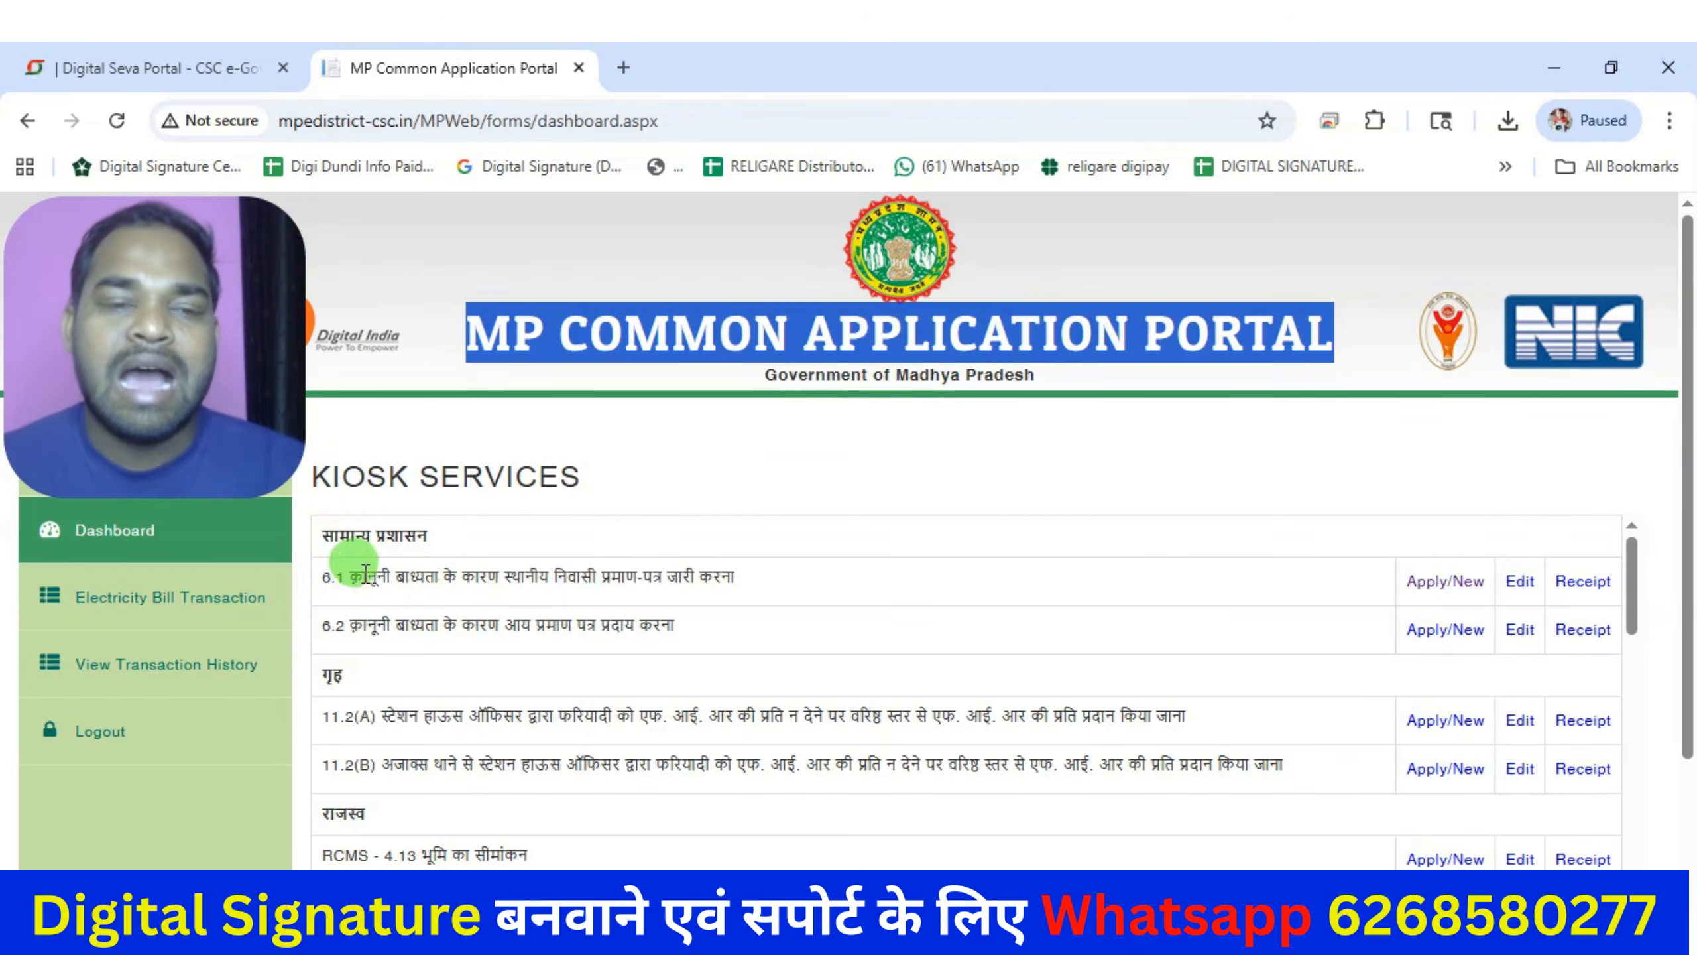
left_click_drag(354, 609, 758, 580)
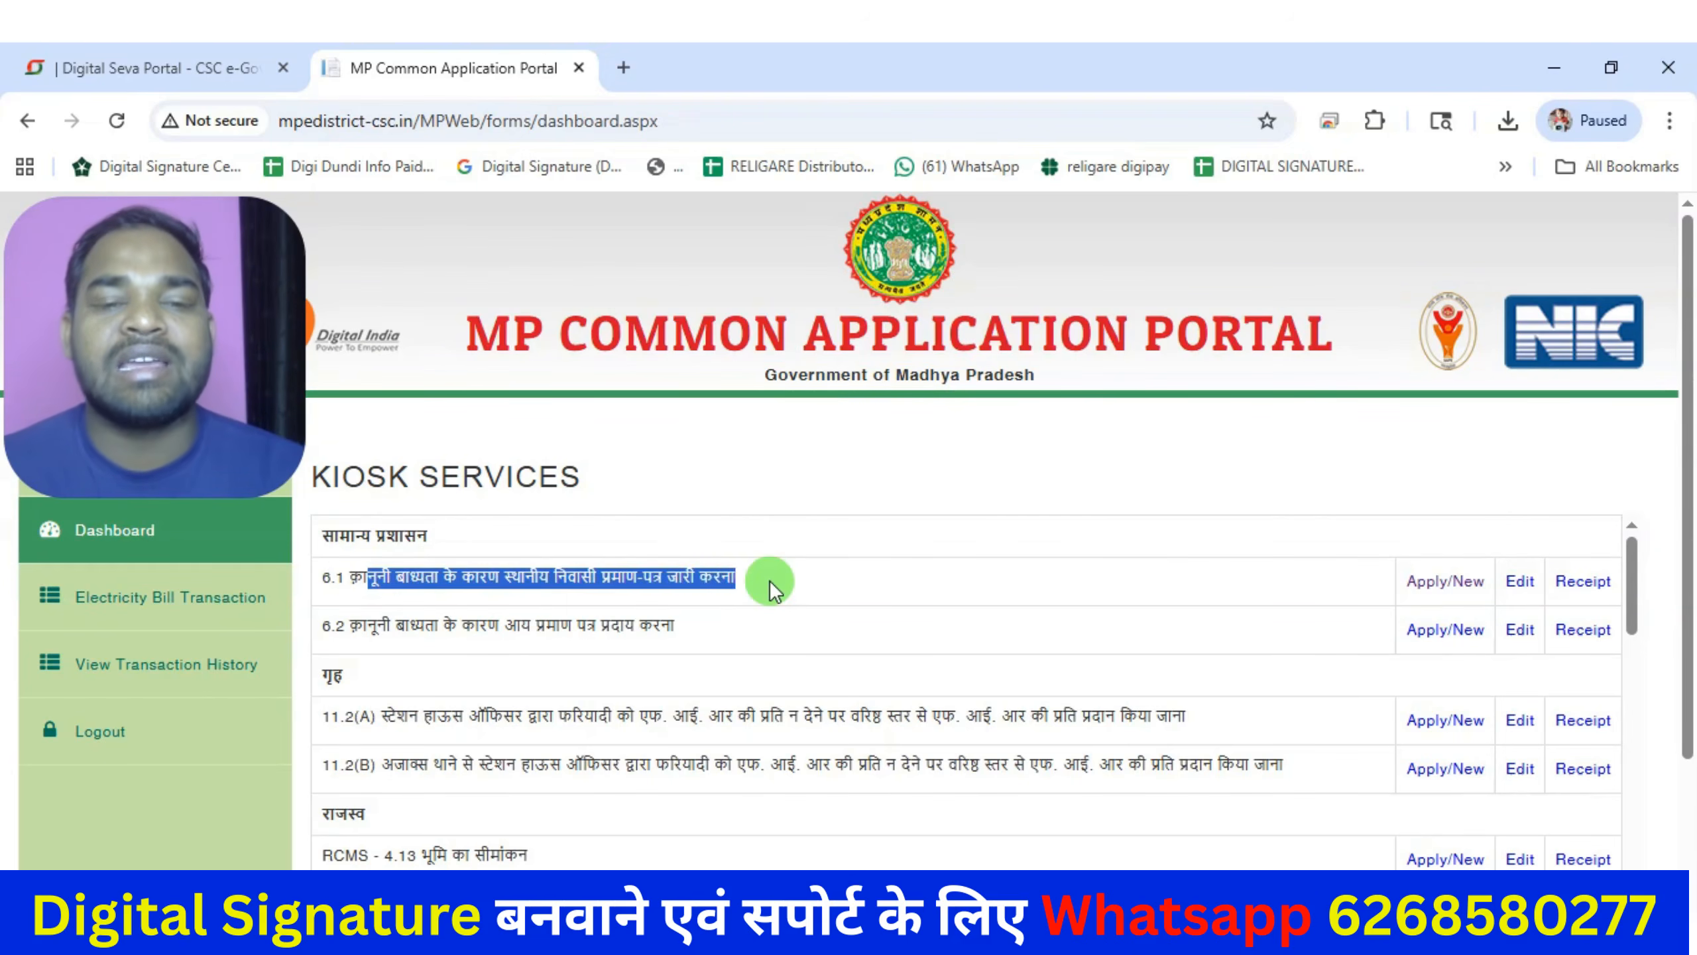
left_click(772, 588)
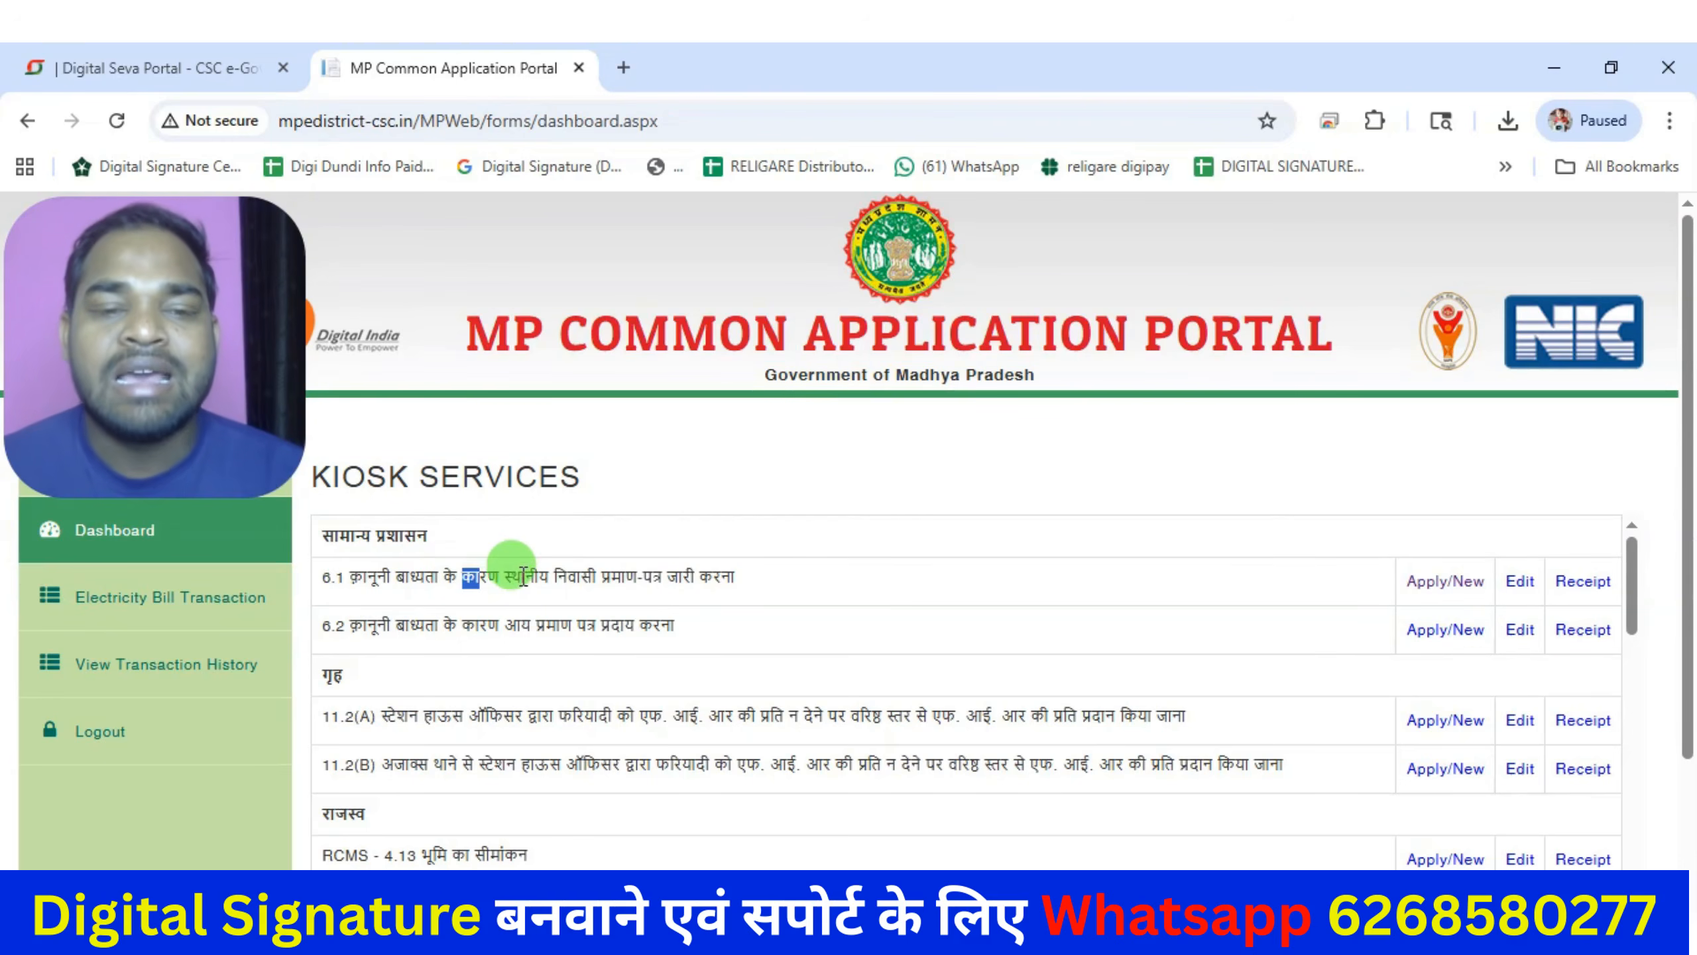
left_click_drag(523, 577, 769, 592)
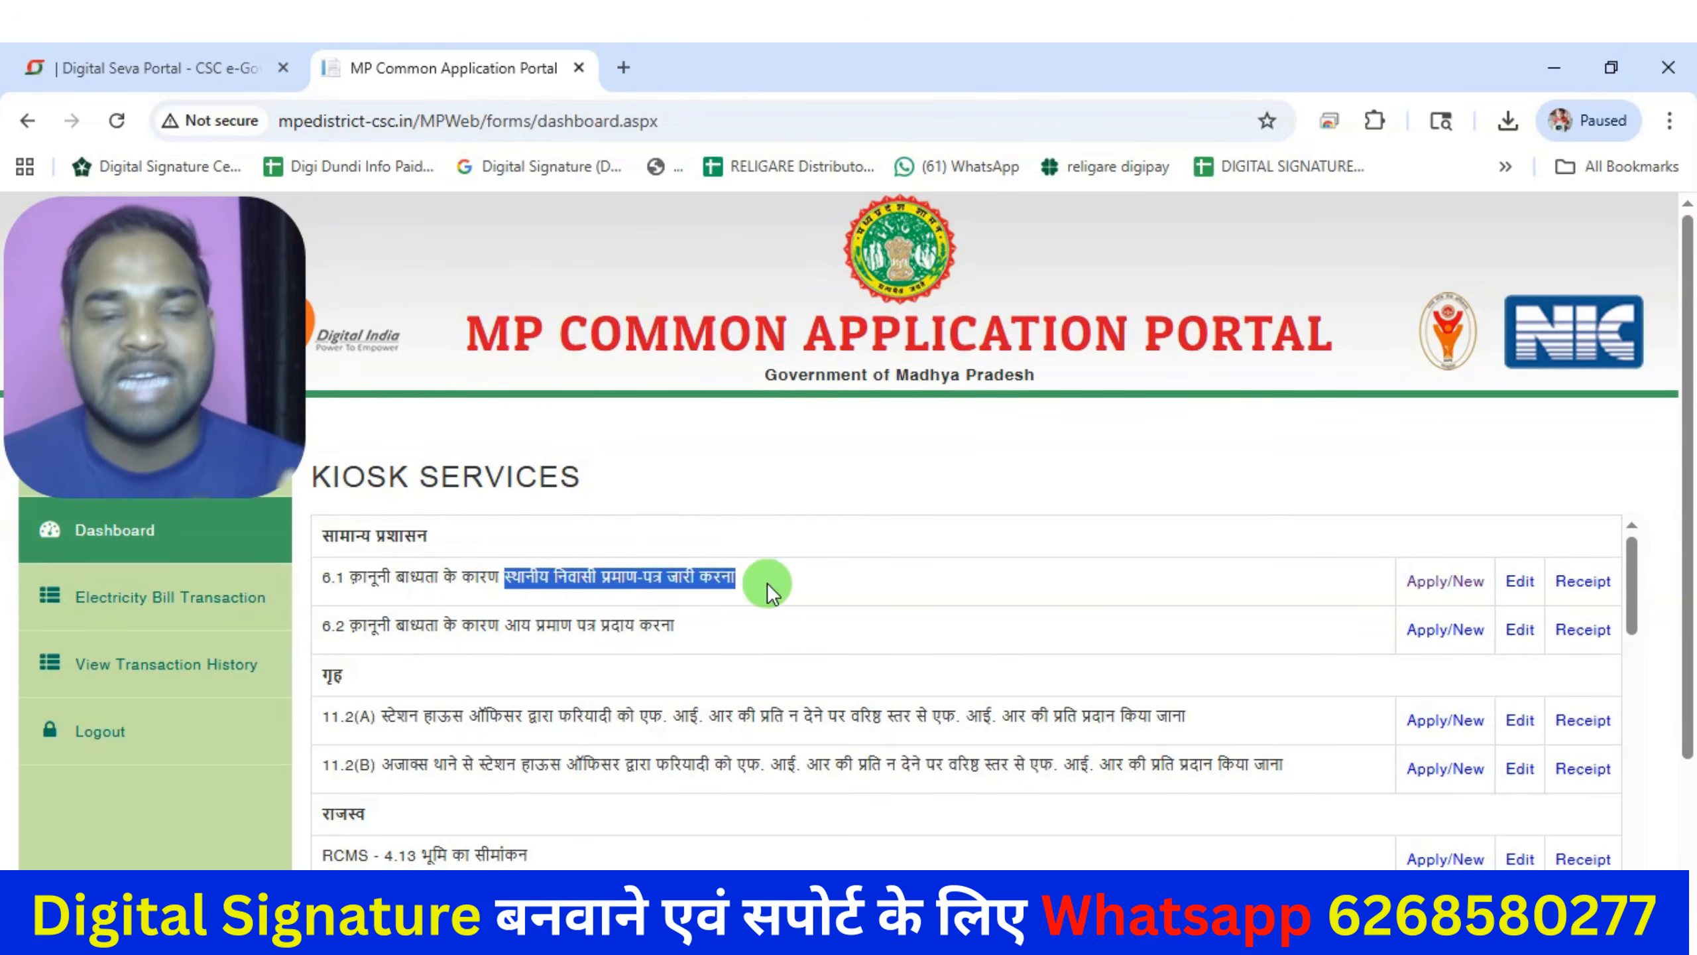
left_click(771, 592)
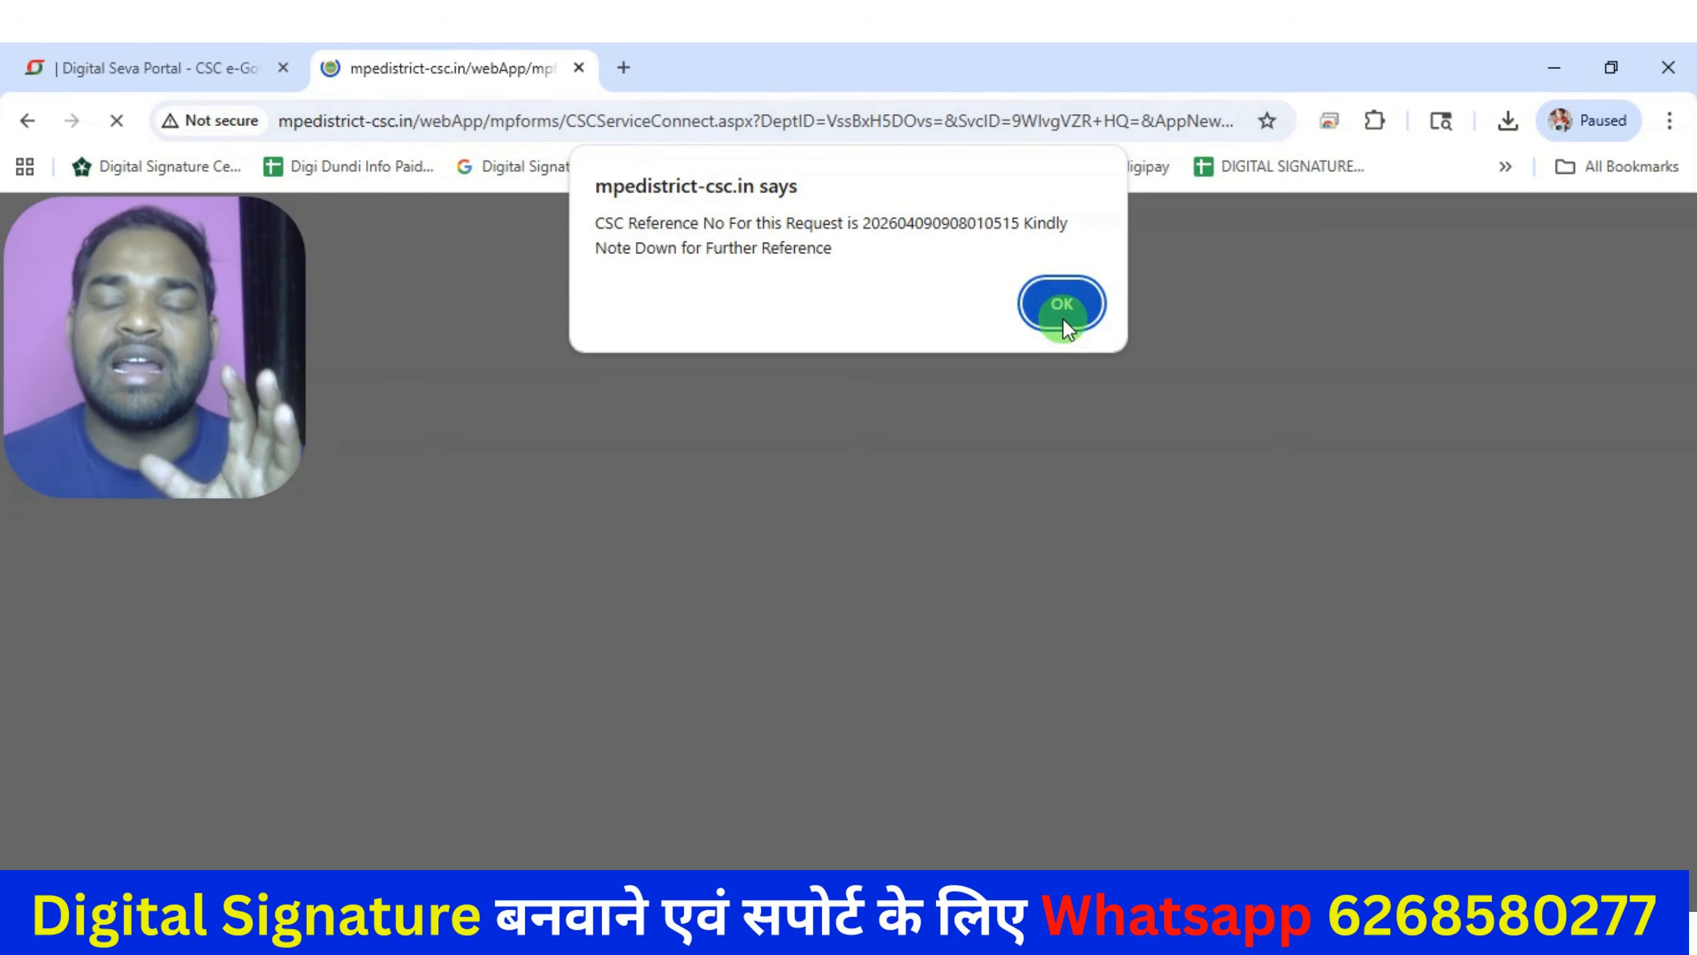
left_click(1062, 309)
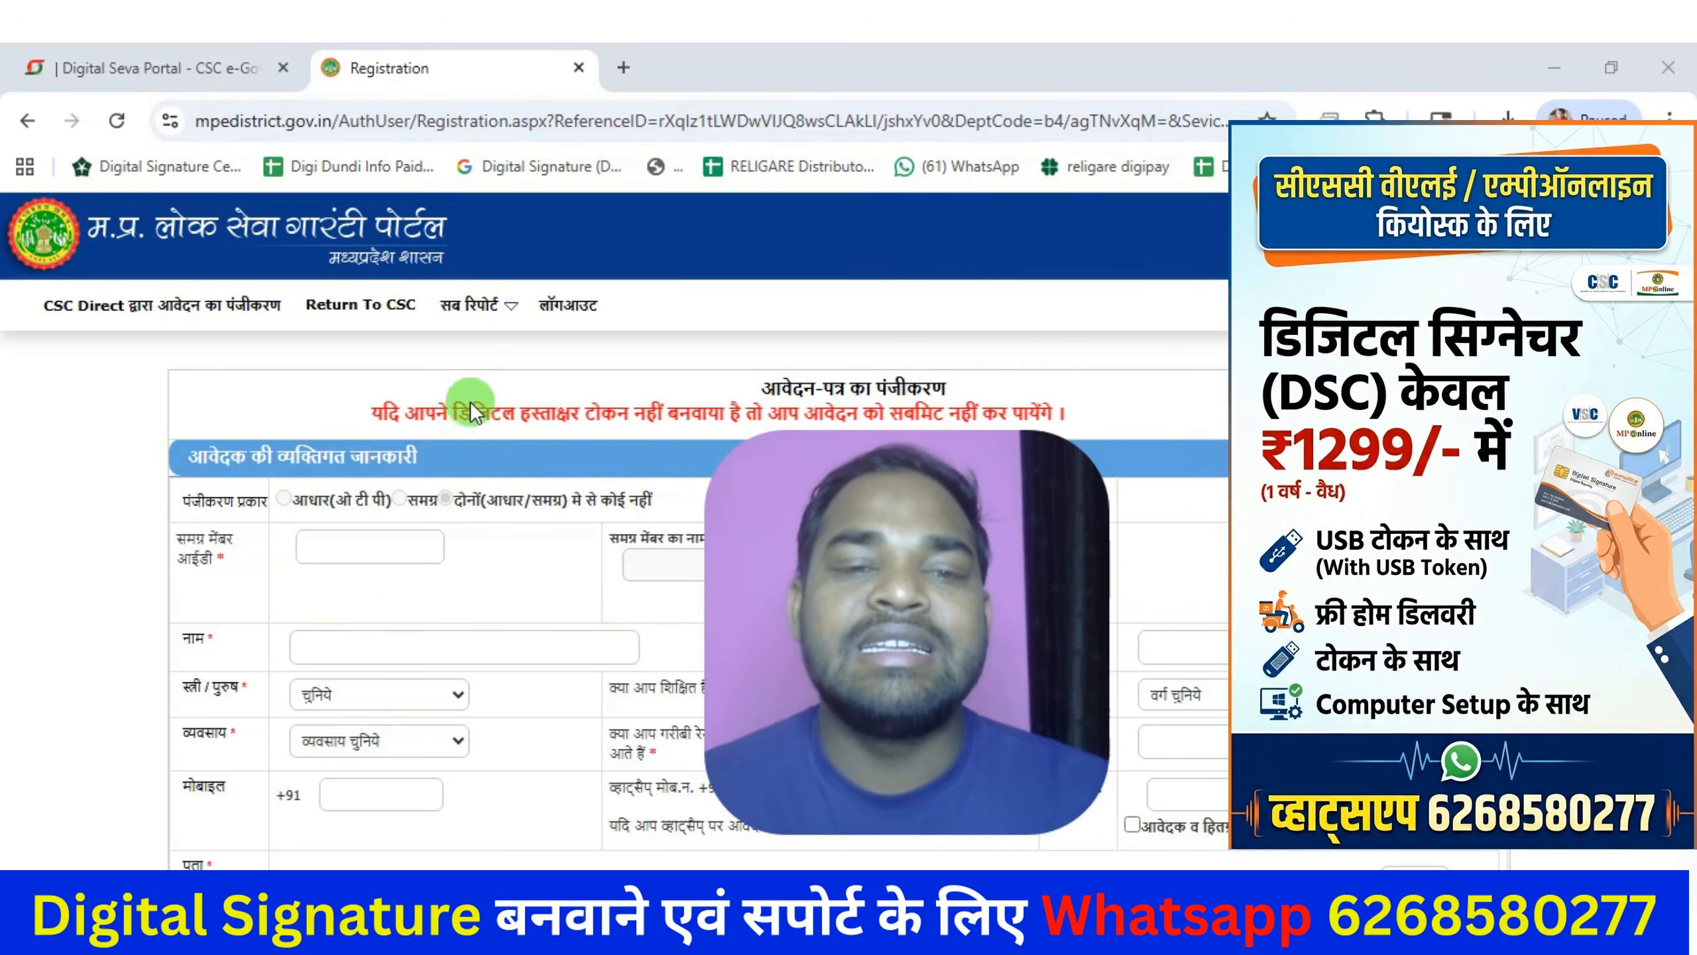
Read the digital signature token notice above the applicant registration form.
left_click_drag(431, 413, 640, 421)
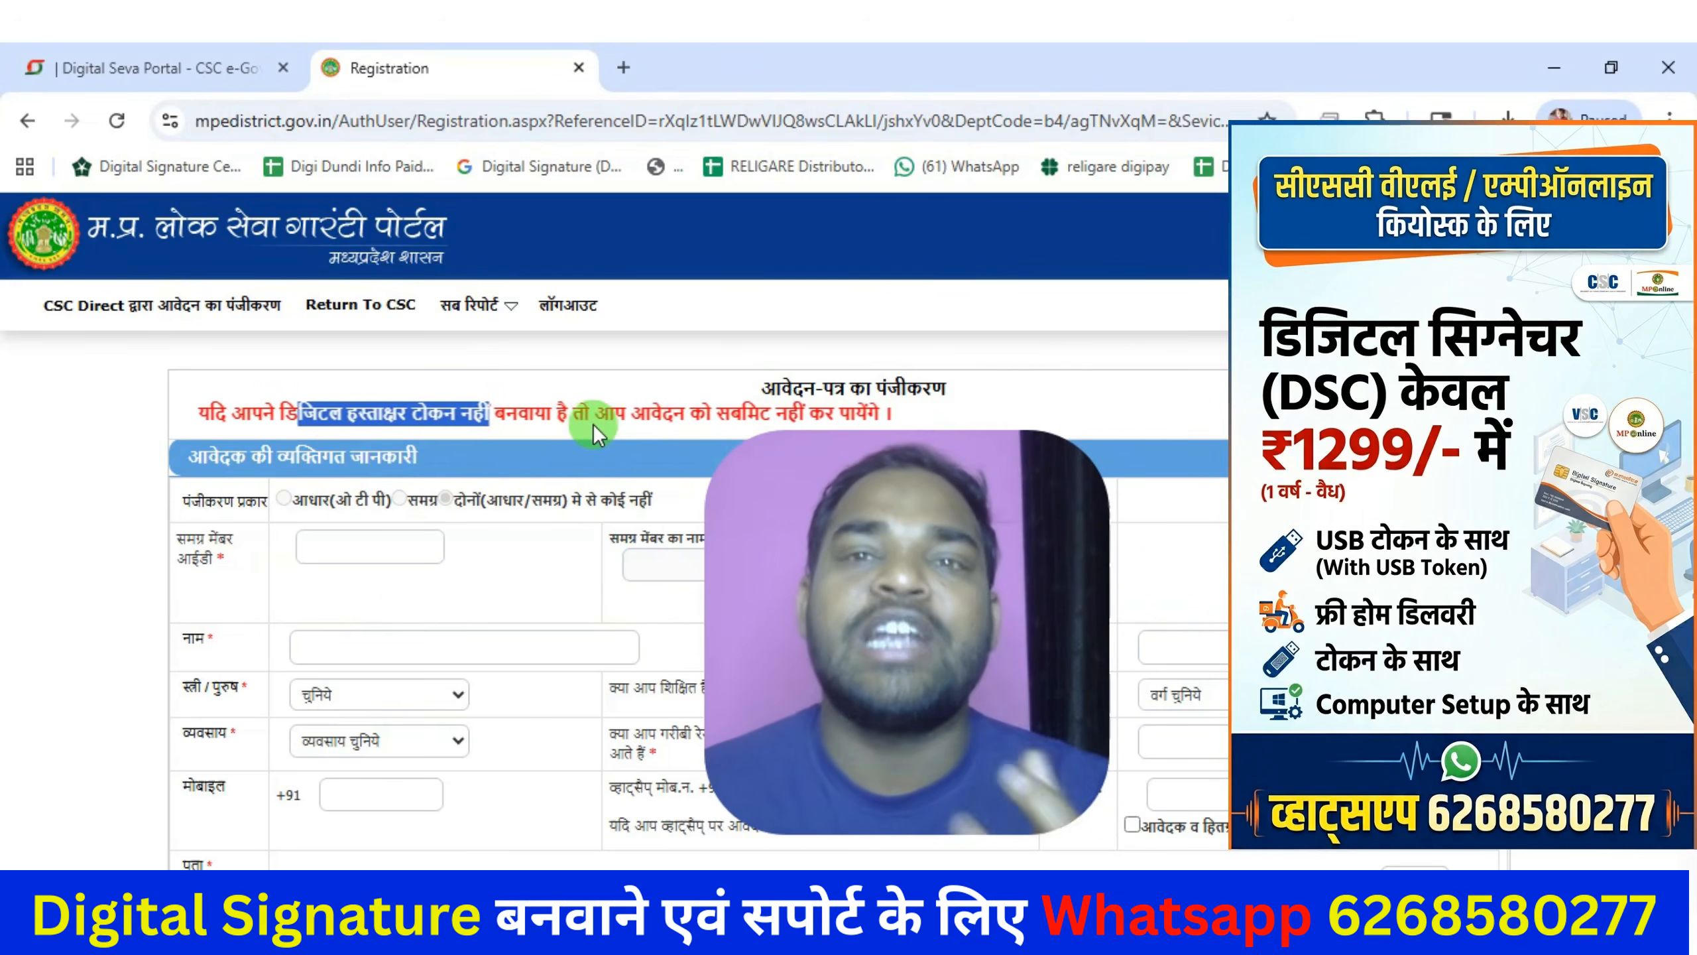
left_click_drag(334, 424, 642, 433)
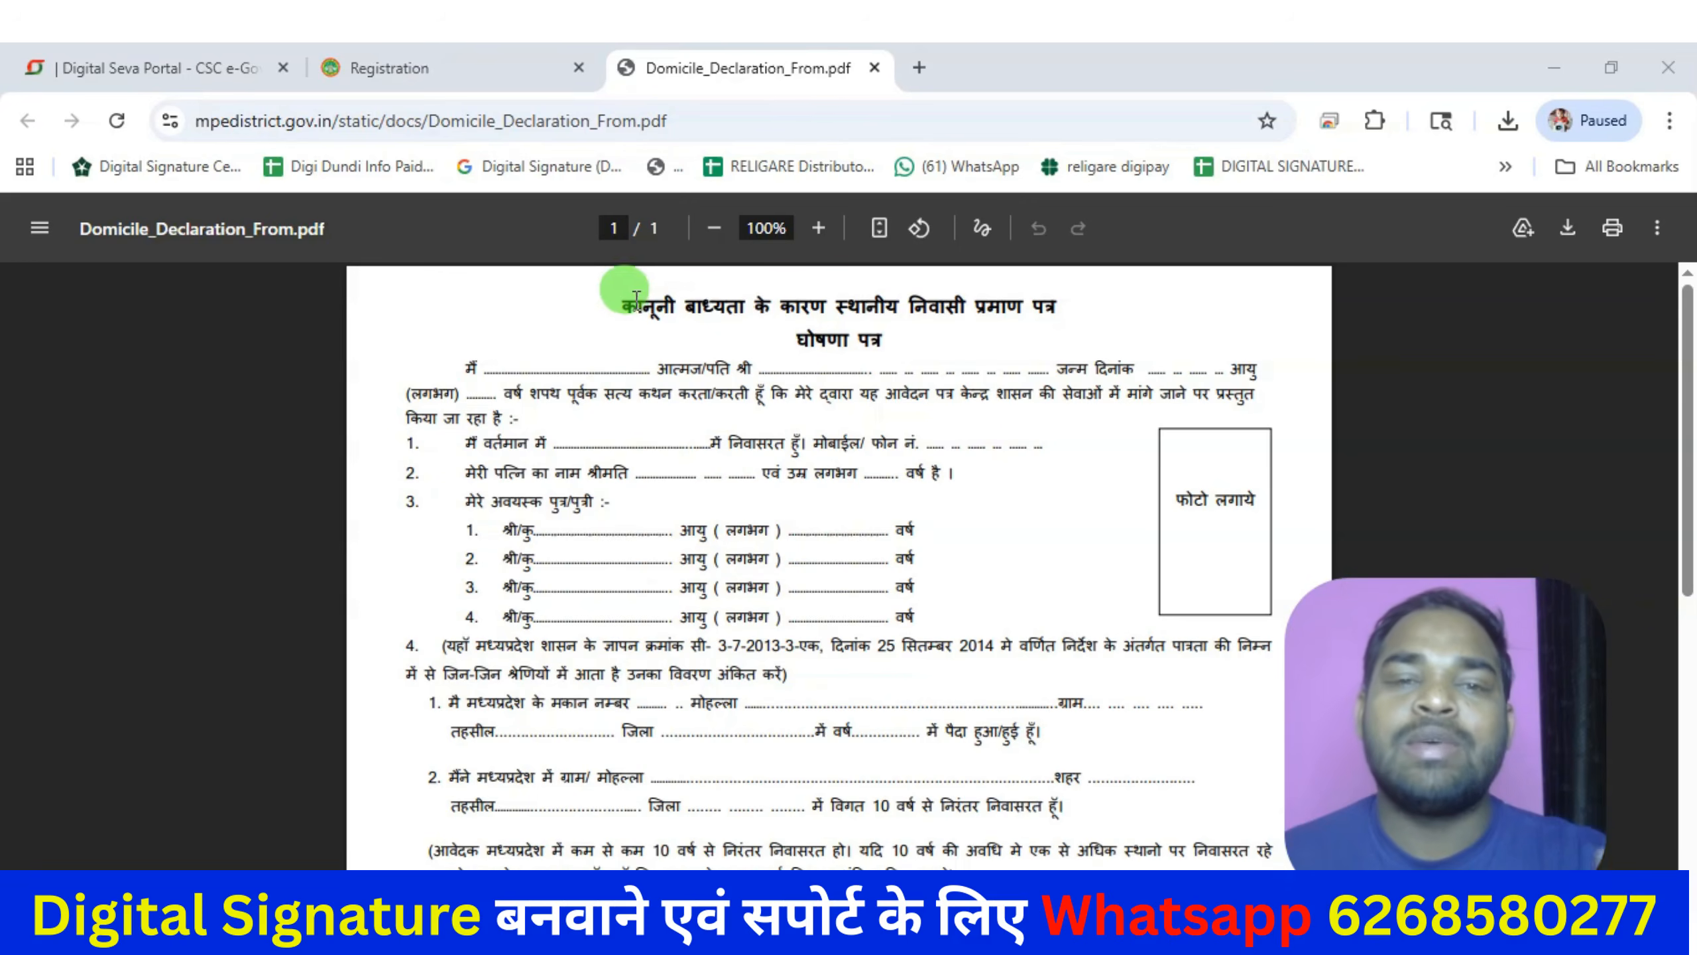
Examine the domicile declaration's title and the blanks for the applicant's name, father's or husband's name, birth date and current residence.
left_click_drag(631, 300, 1045, 316)
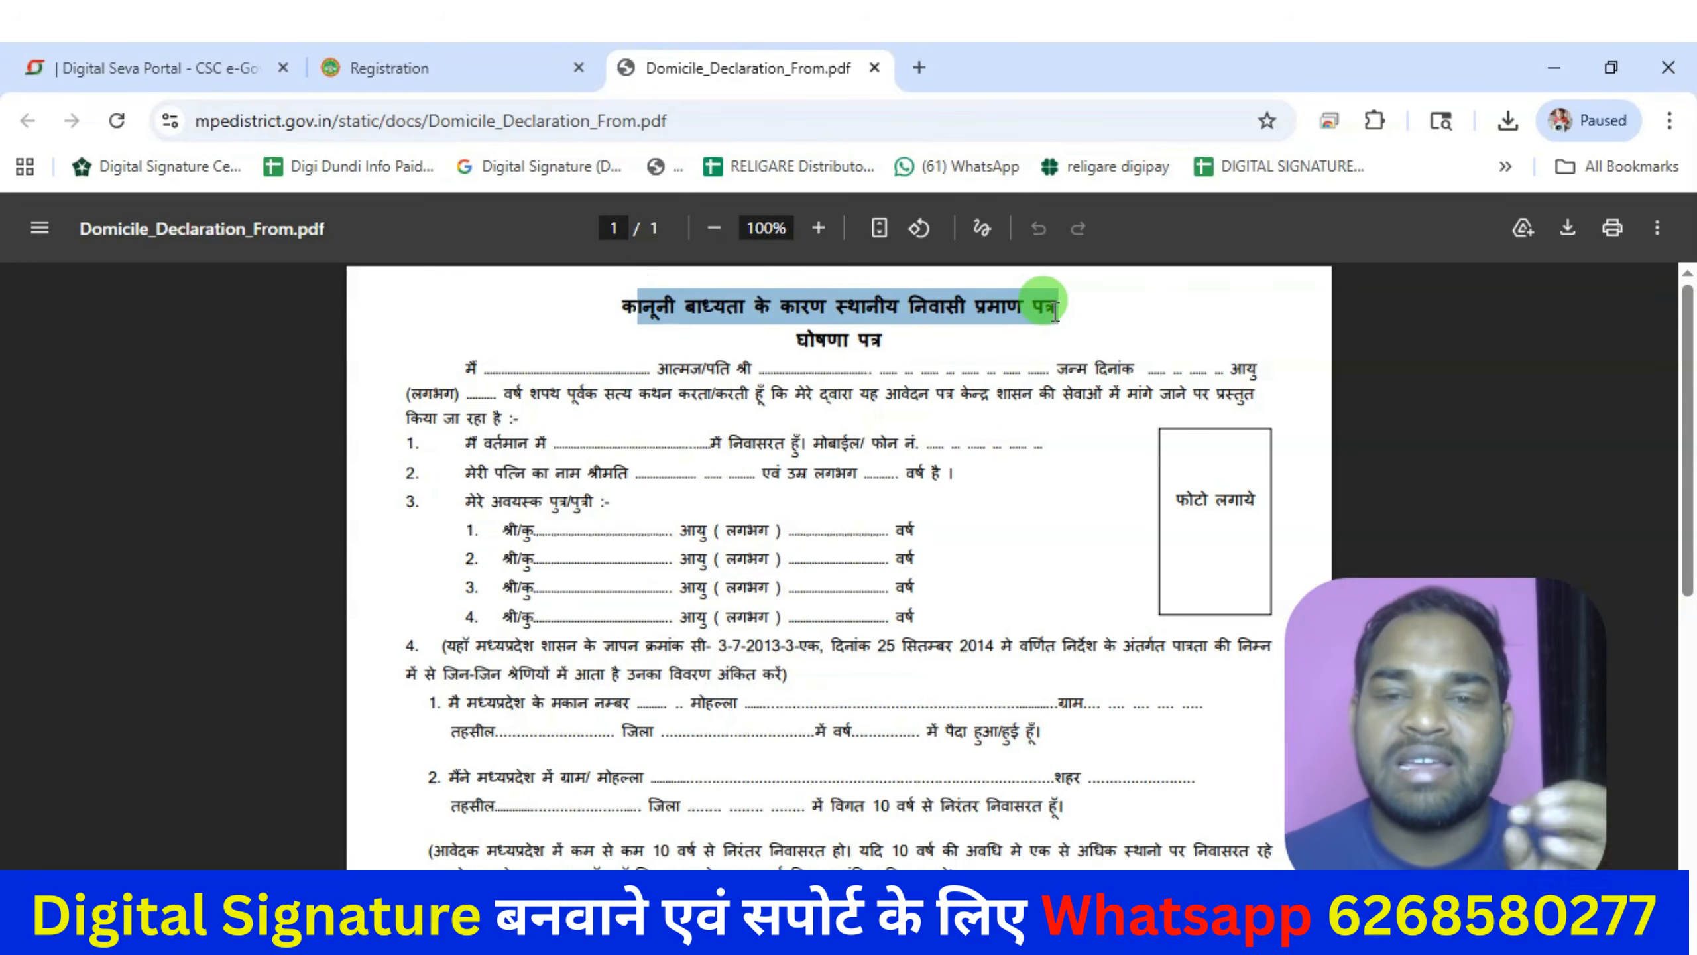
left_click(1063, 313)
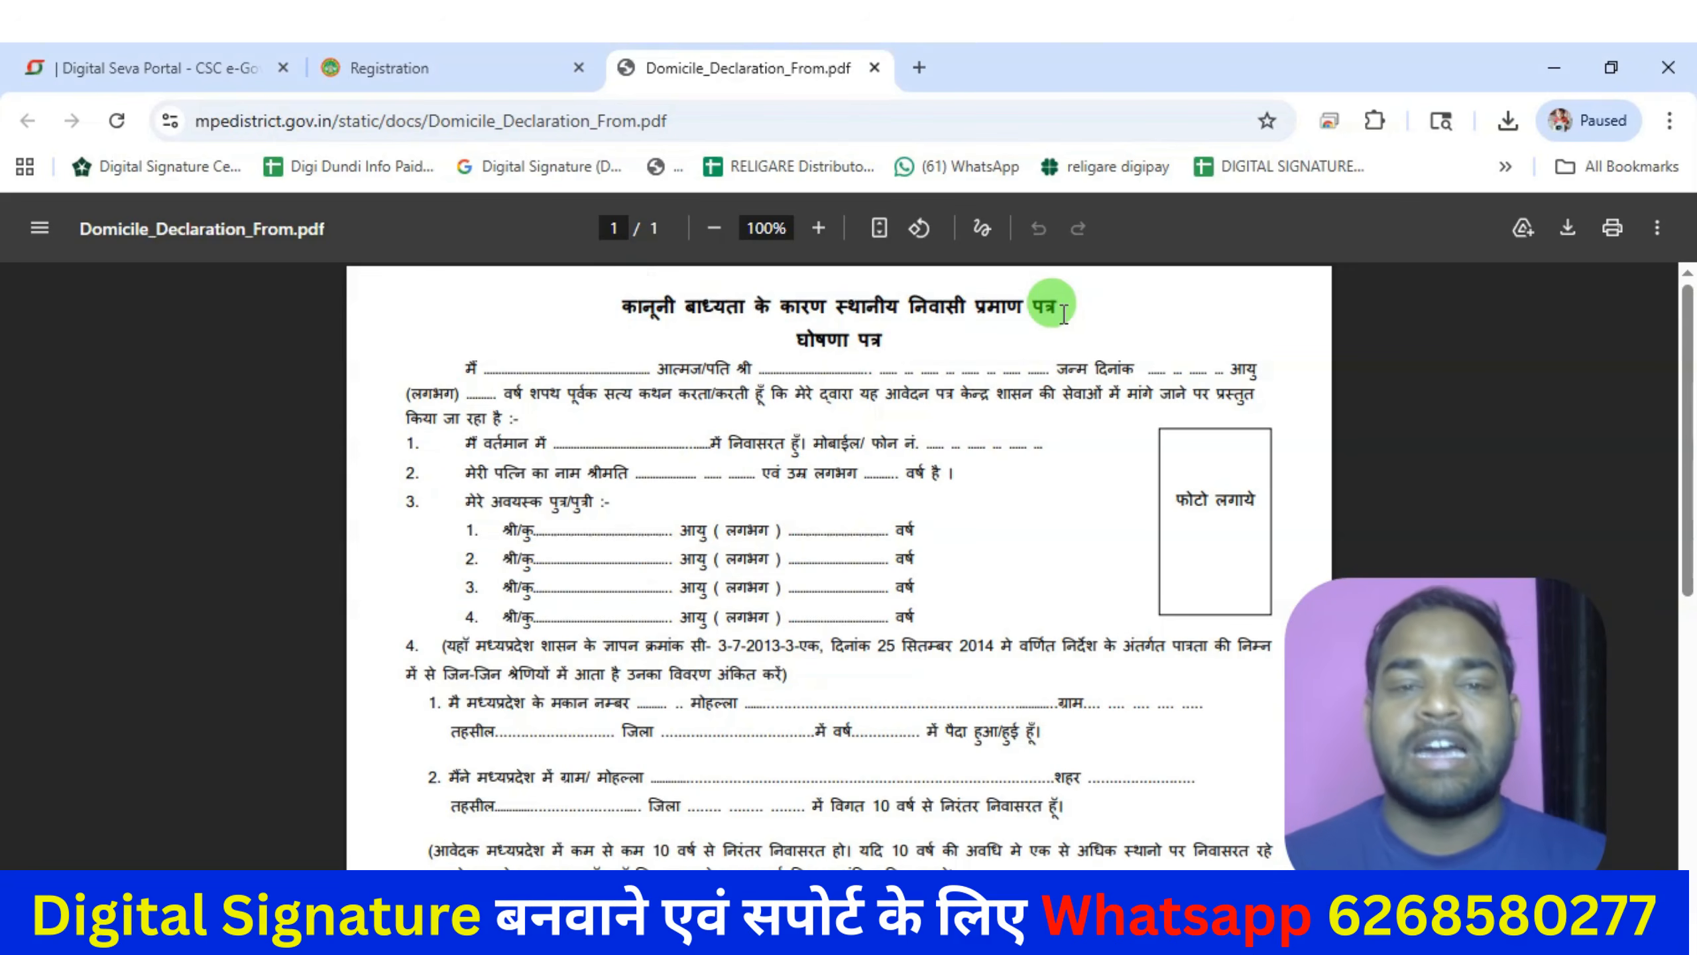
left_click_drag(494, 360, 586, 354)
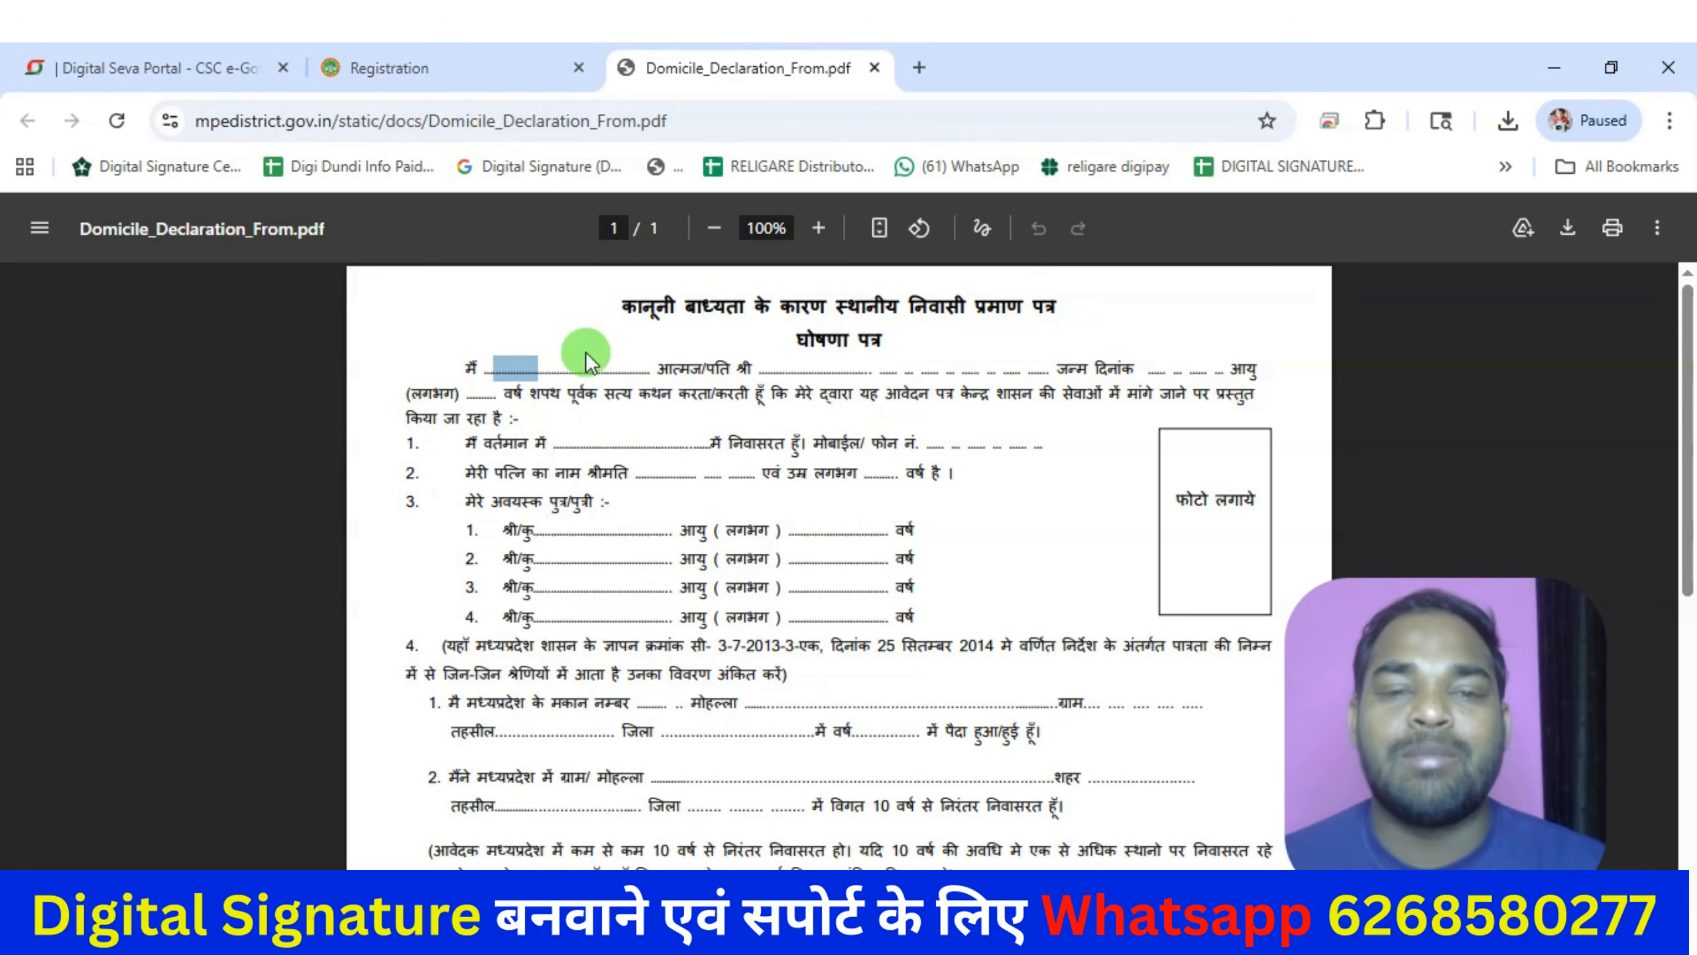
left_click_drag(847, 369, 996, 368)
left_click_drag(1149, 370, 1249, 369)
left_click_drag(549, 442, 671, 438)
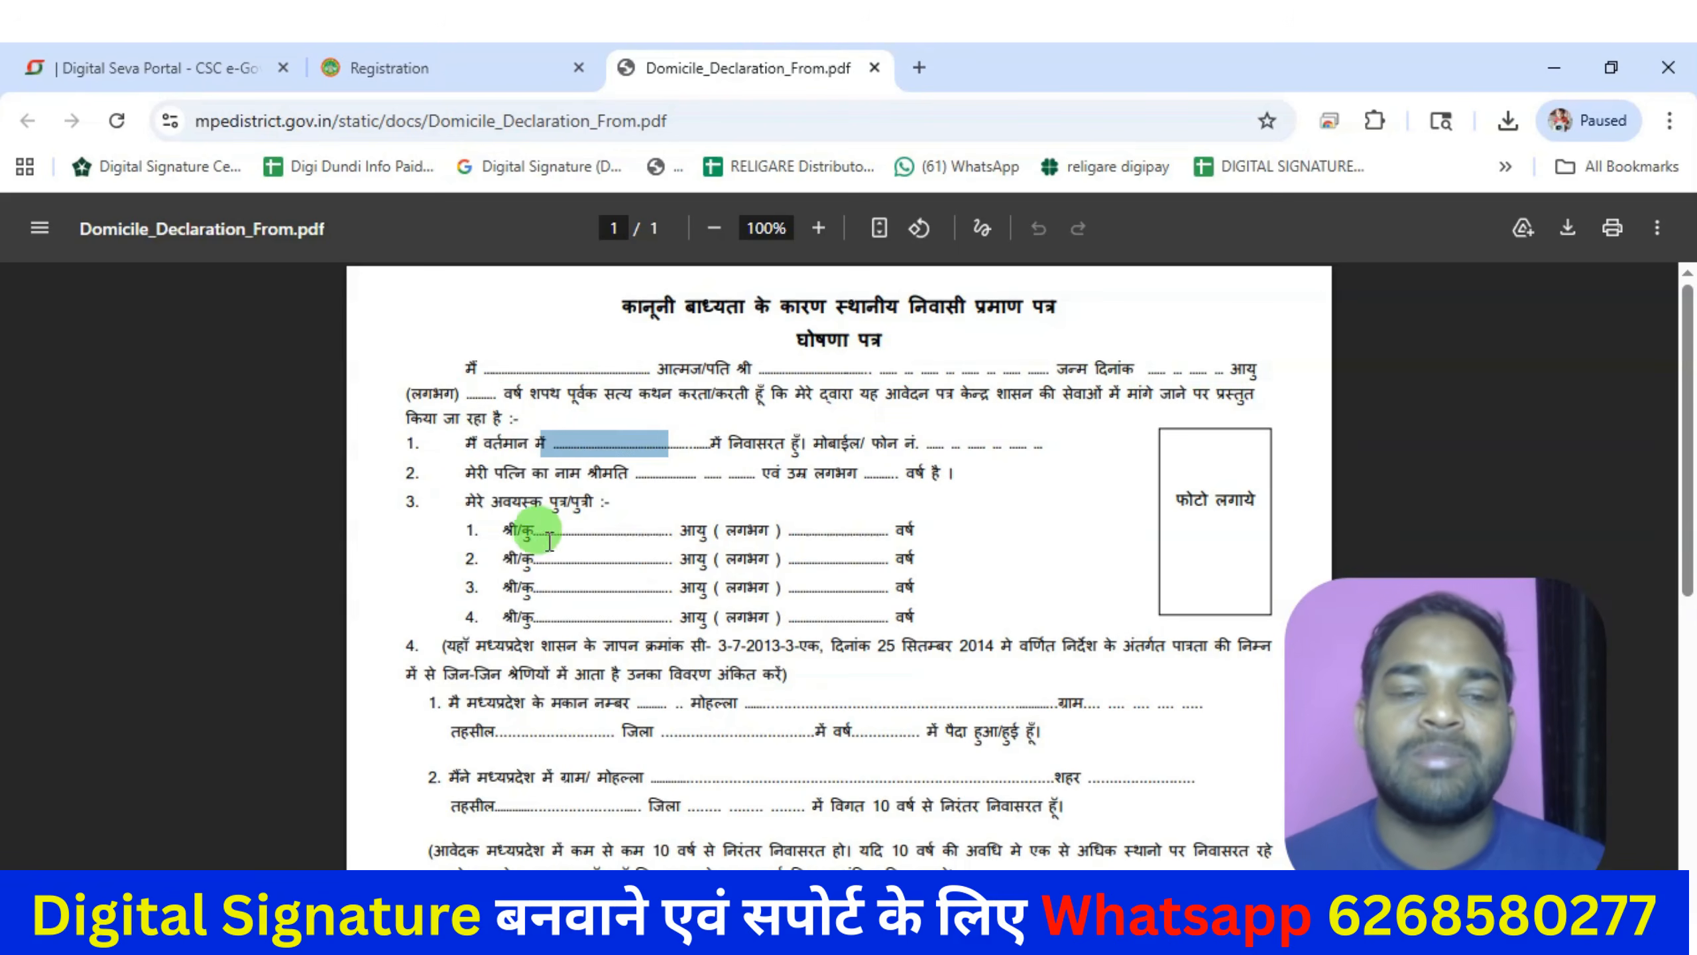
Enlarge the domicile declaration to 150% and examine the blanks for the wife's and minor children's names and ages.
left_click(818, 228)
left_click(818, 228)
left_click(818, 228)
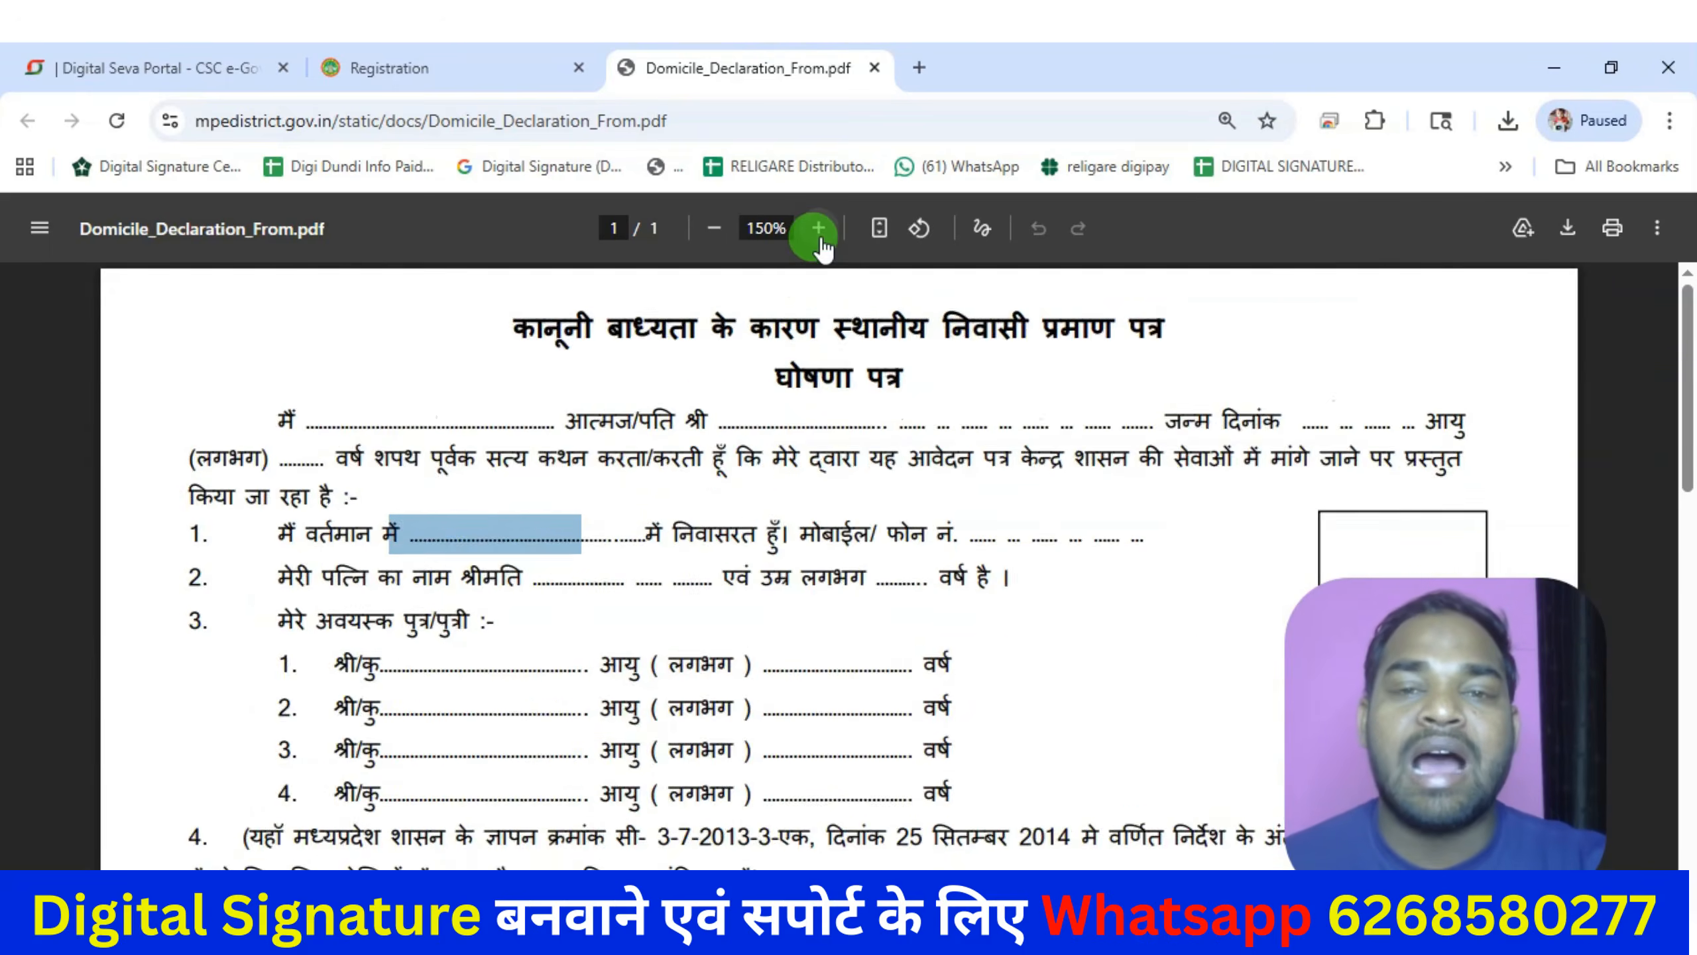
scroll(775, 302, "down", 5)
scroll(713, 431, "up", 3)
left_click_drag(543, 456, 710, 454)
left_click_drag(877, 455, 904, 455)
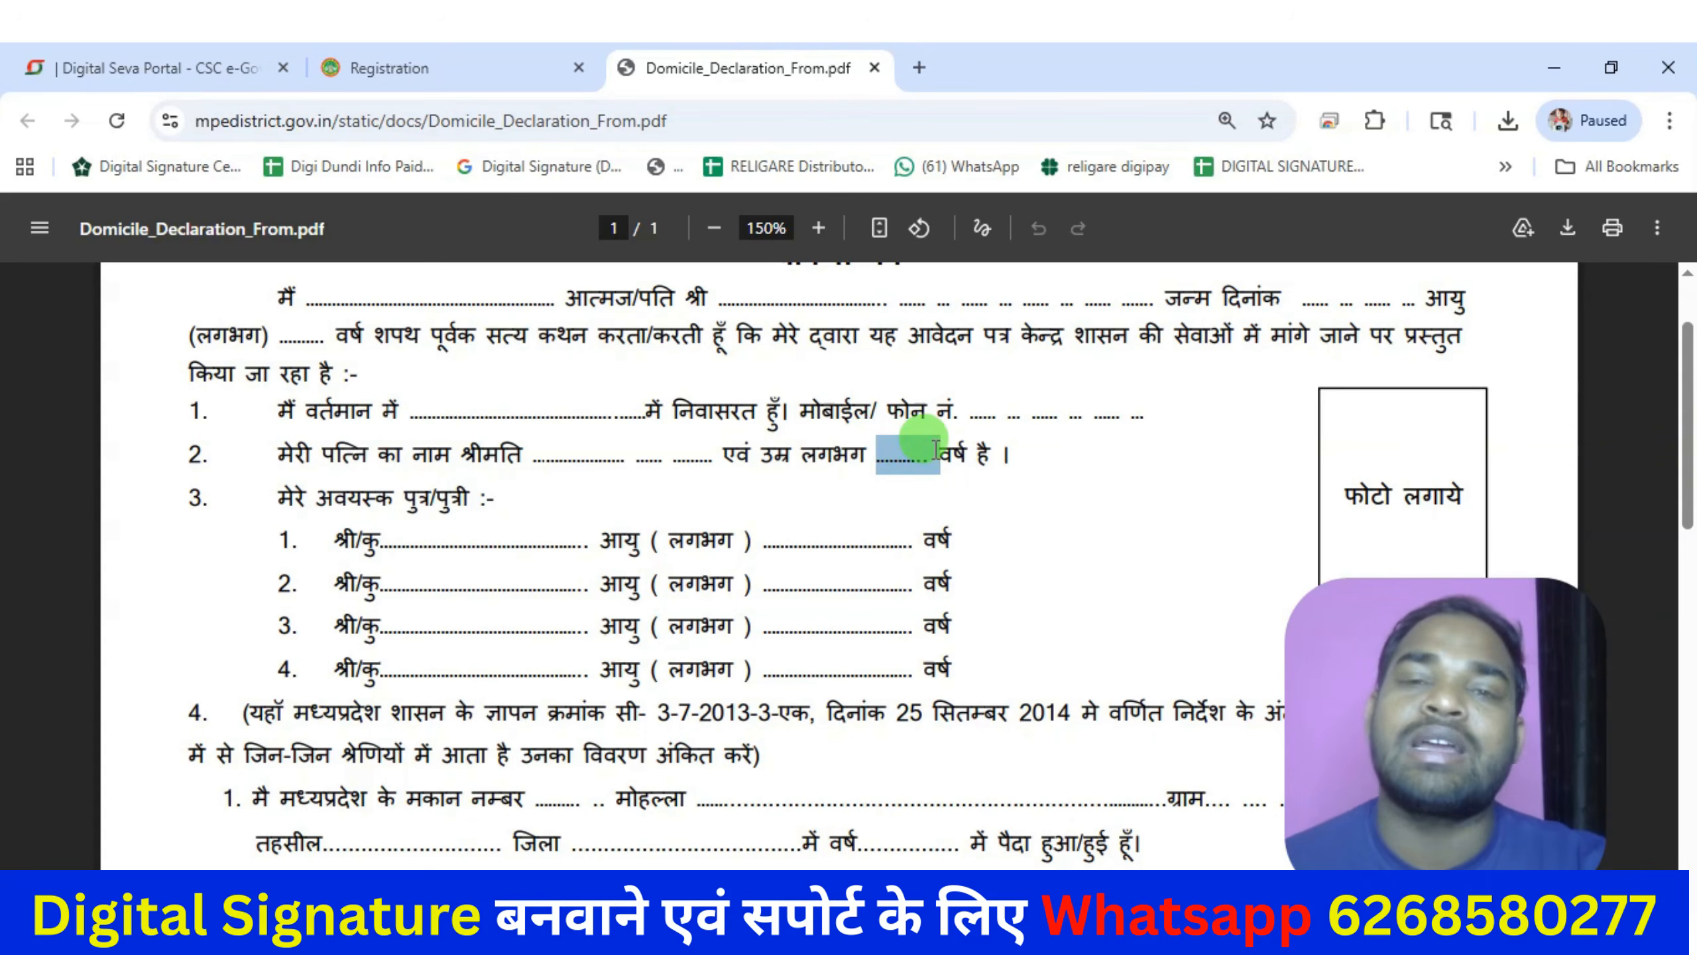
left_click_drag(314, 540, 962, 652)
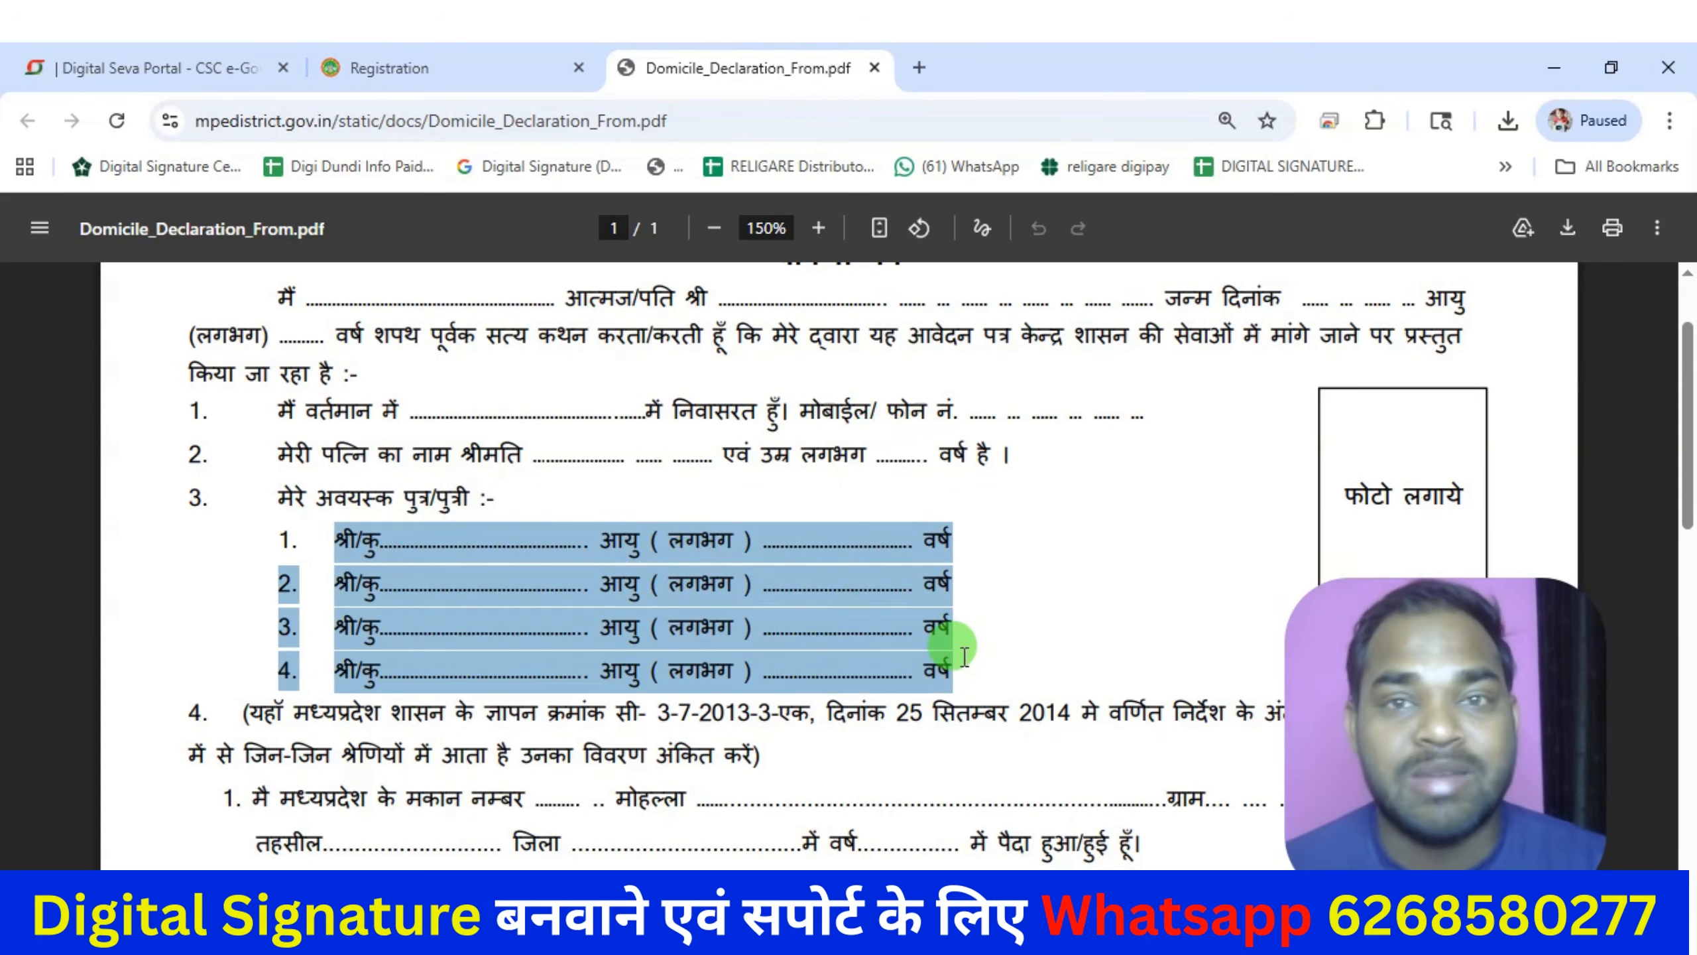
left_click(628, 543)
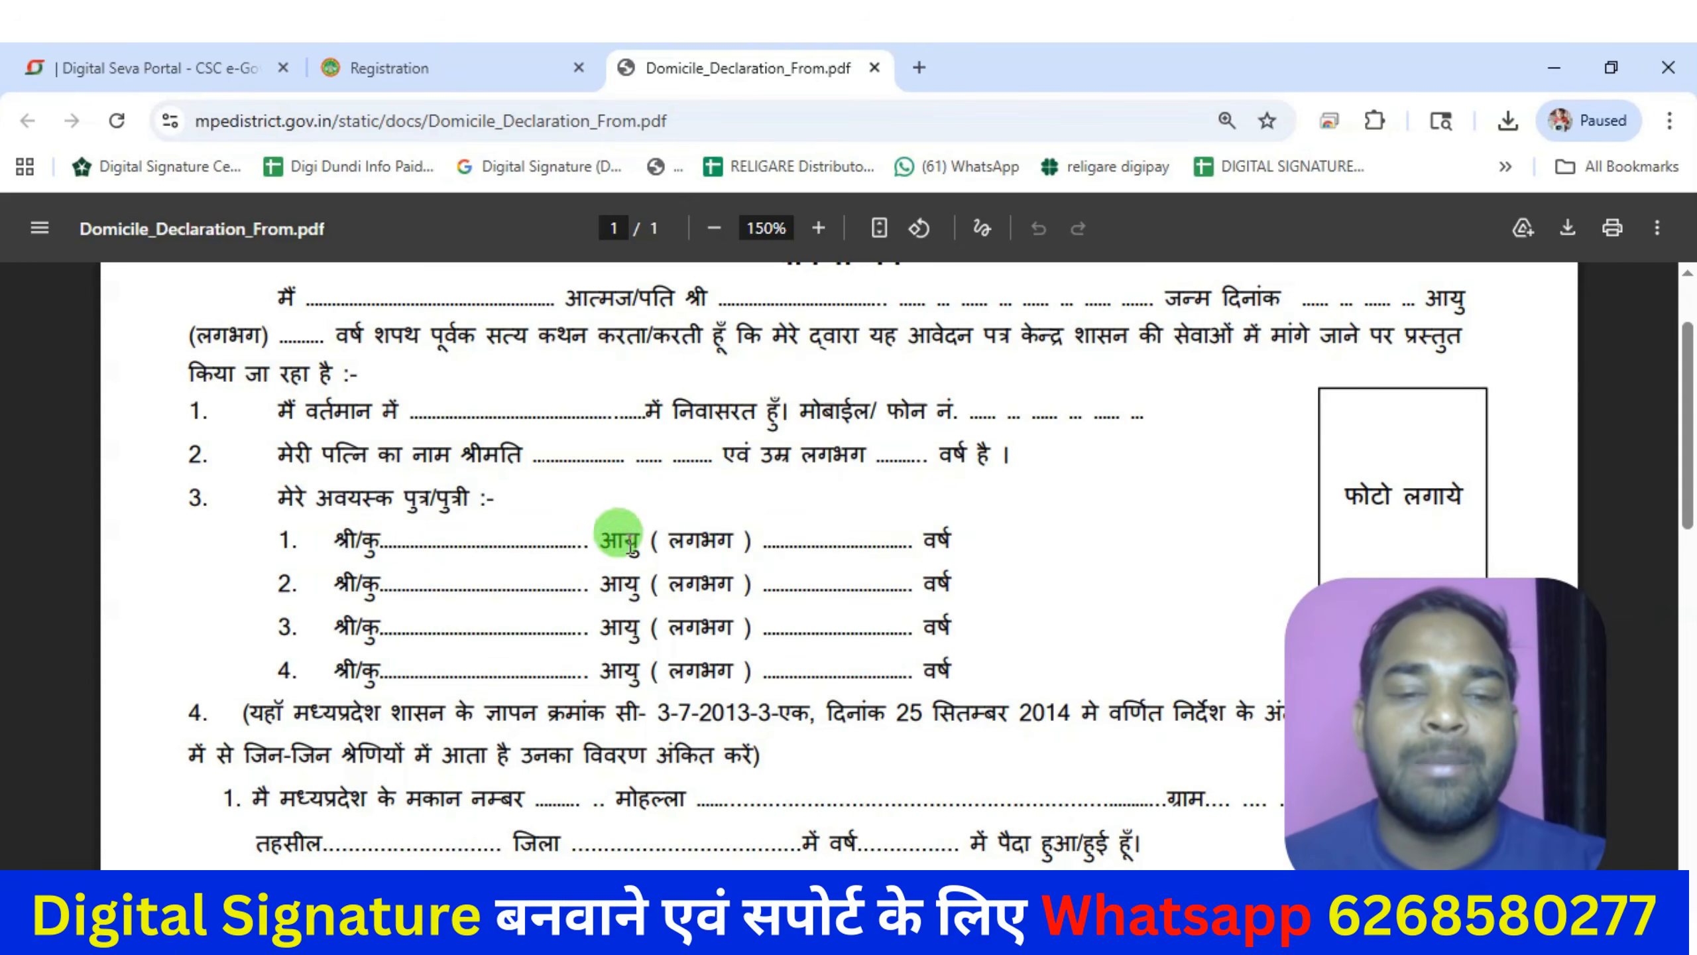
left_click_drag(336, 533, 942, 653)
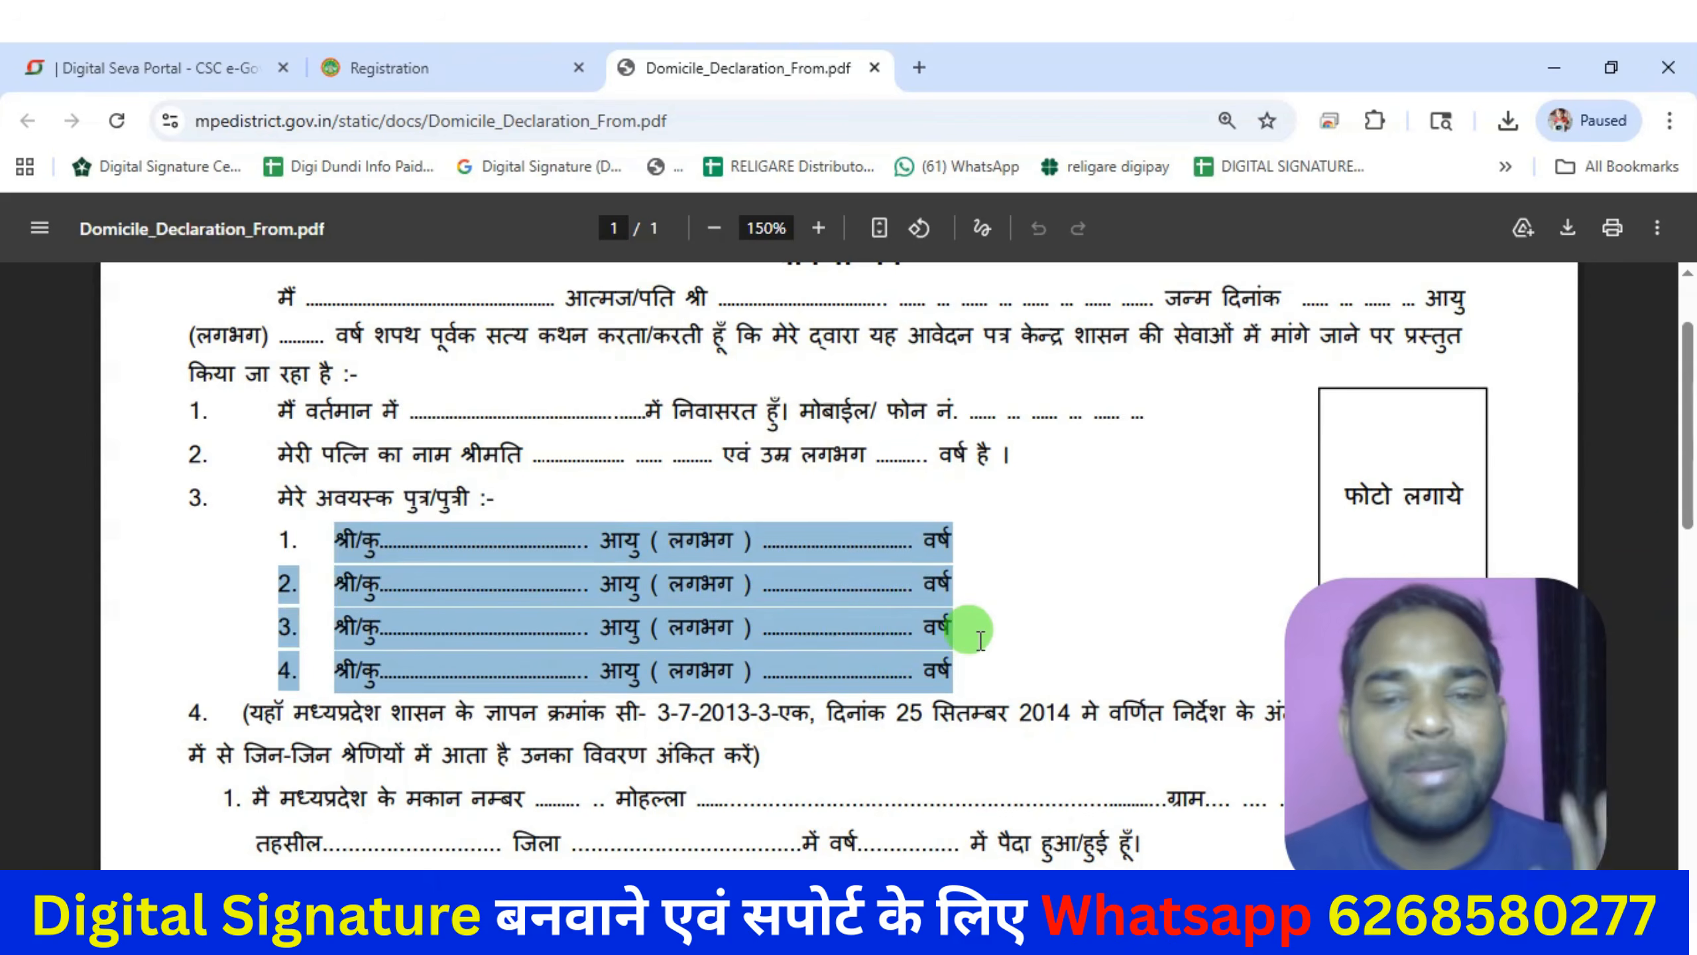
Review the declaration's eligibility categories, the verification section and both signature places.
scroll(980, 638, "down", 2)
left_click(1084, 419)
scroll(715, 565, "down", 5)
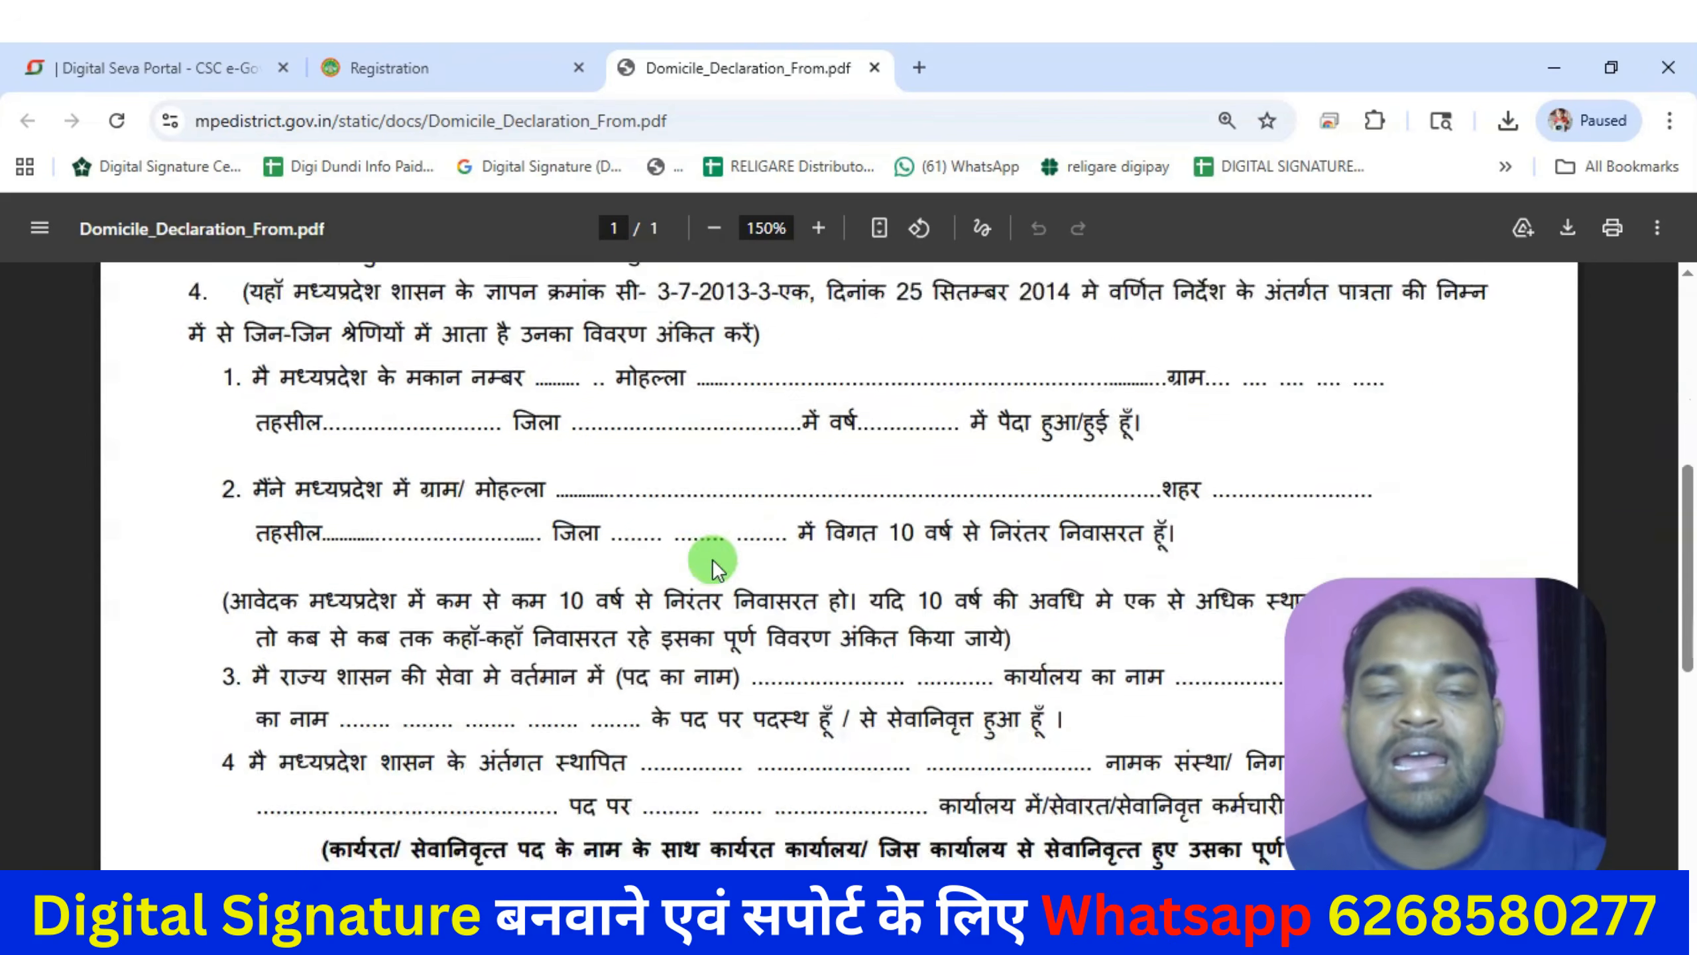
scroll(715, 565, "up", 1)
scroll(1015, 409, "down", 15)
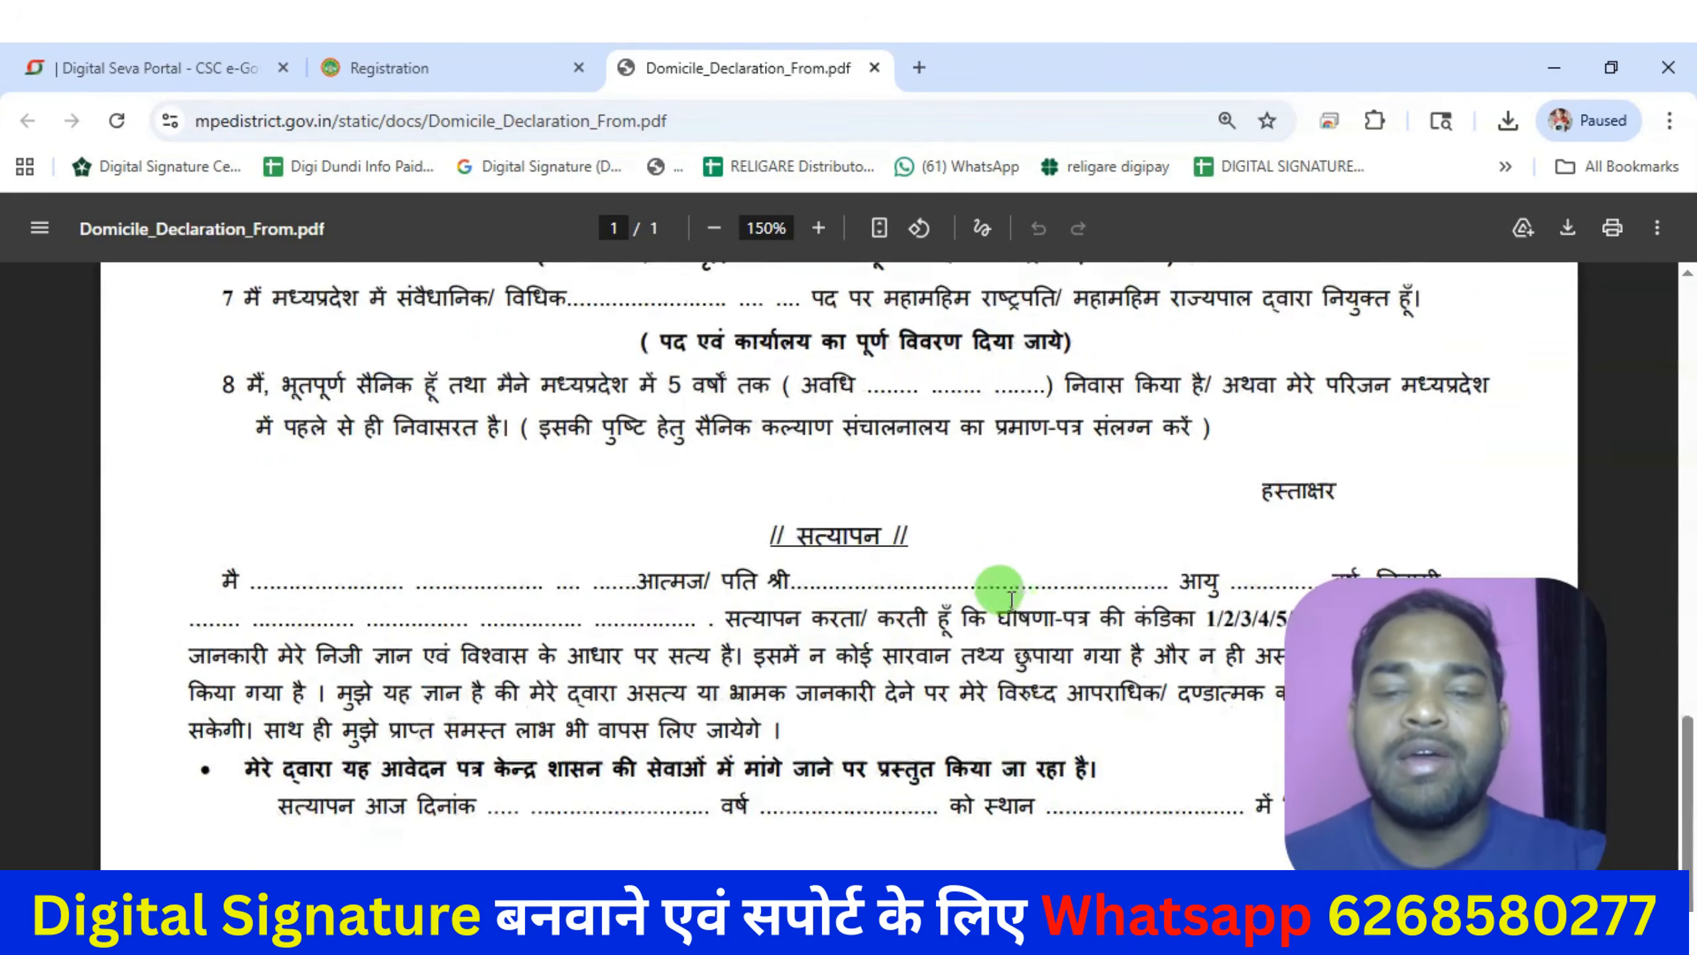
scroll(1011, 597, "down", 1)
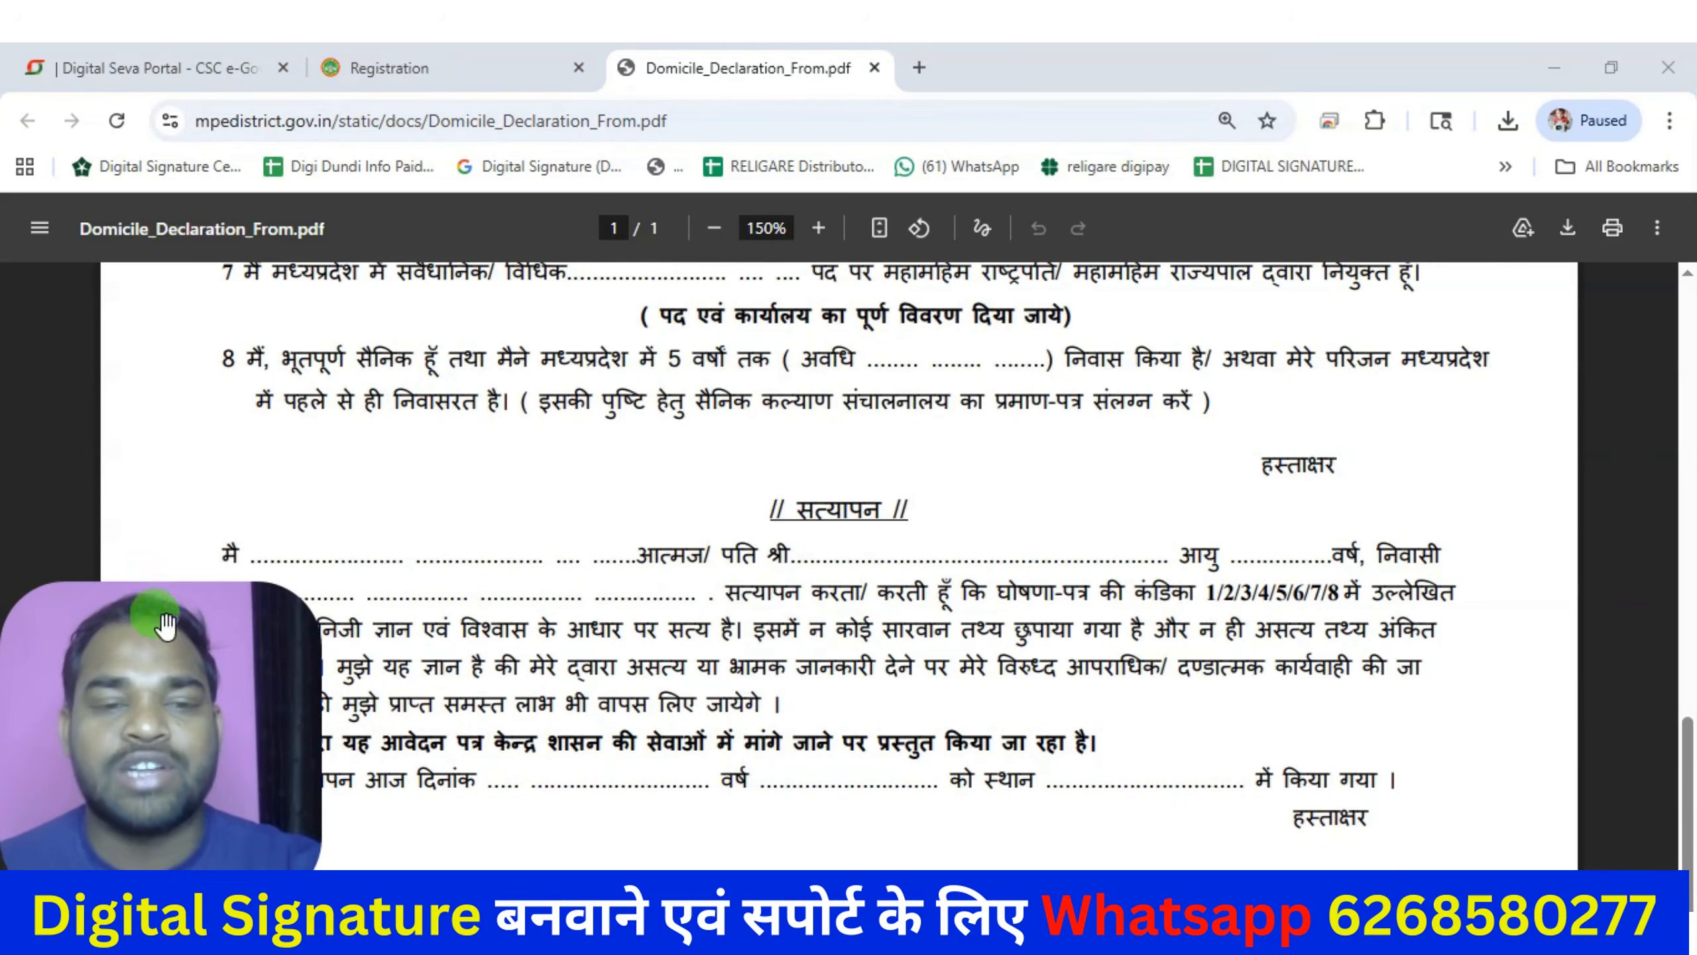
left_click_drag(1245, 464, 1393, 468)
left_click_drag(1279, 814, 1438, 812)
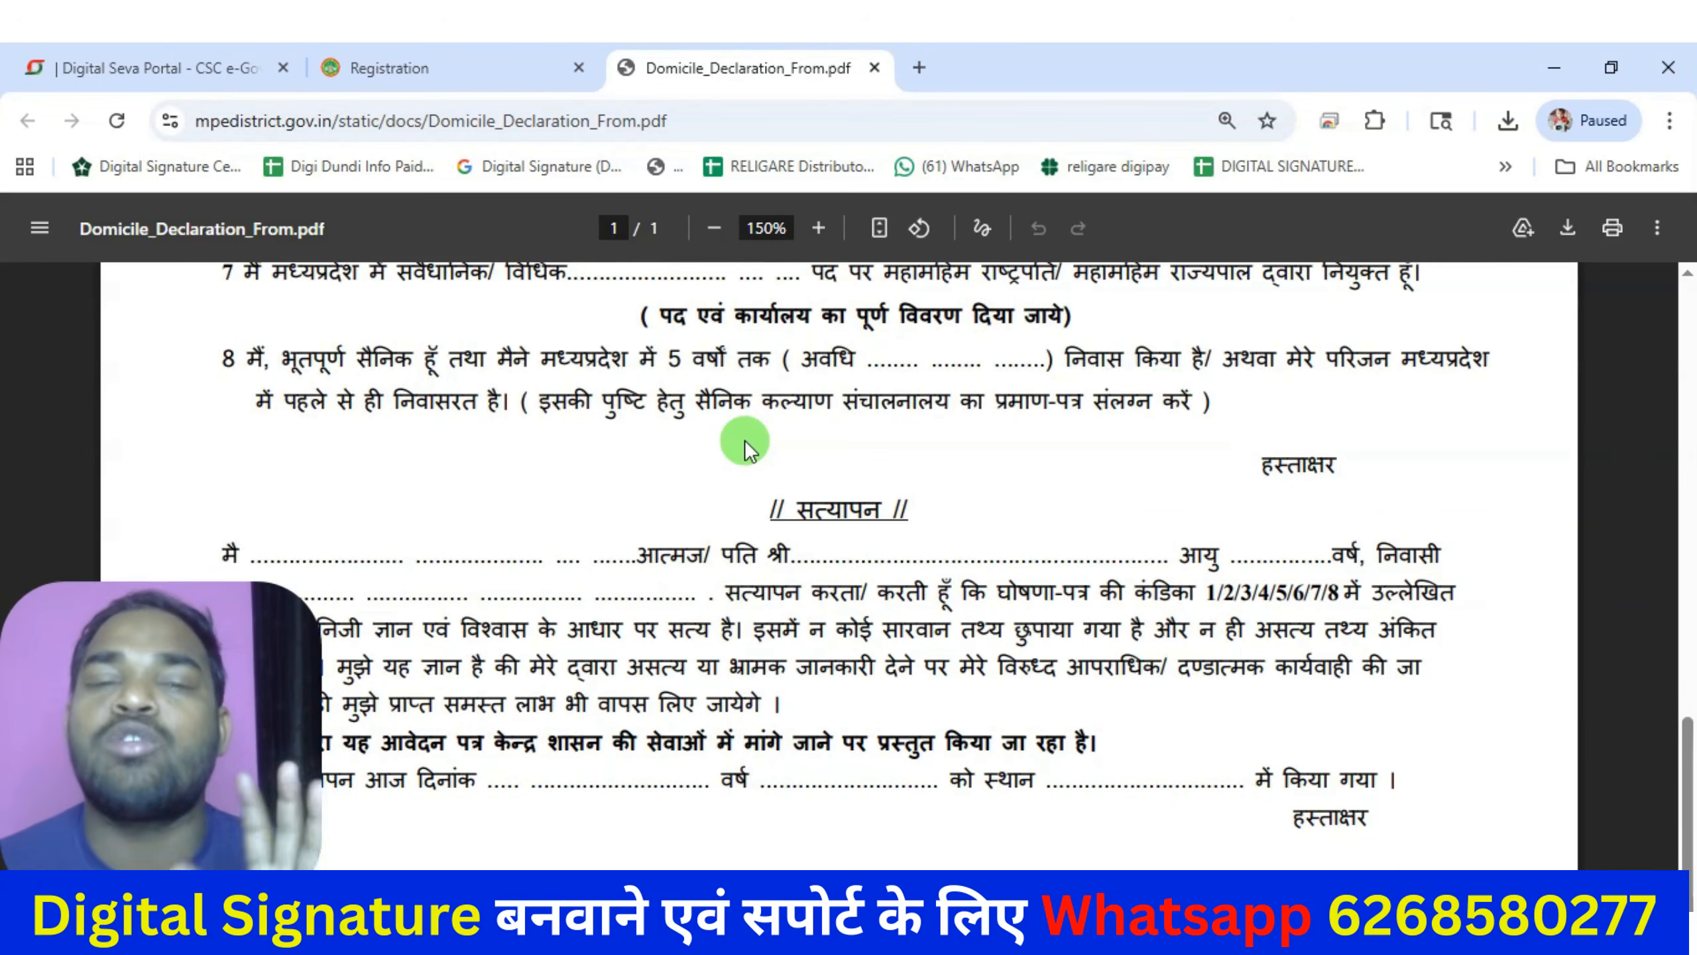
scroll(747, 443, "up", 2)
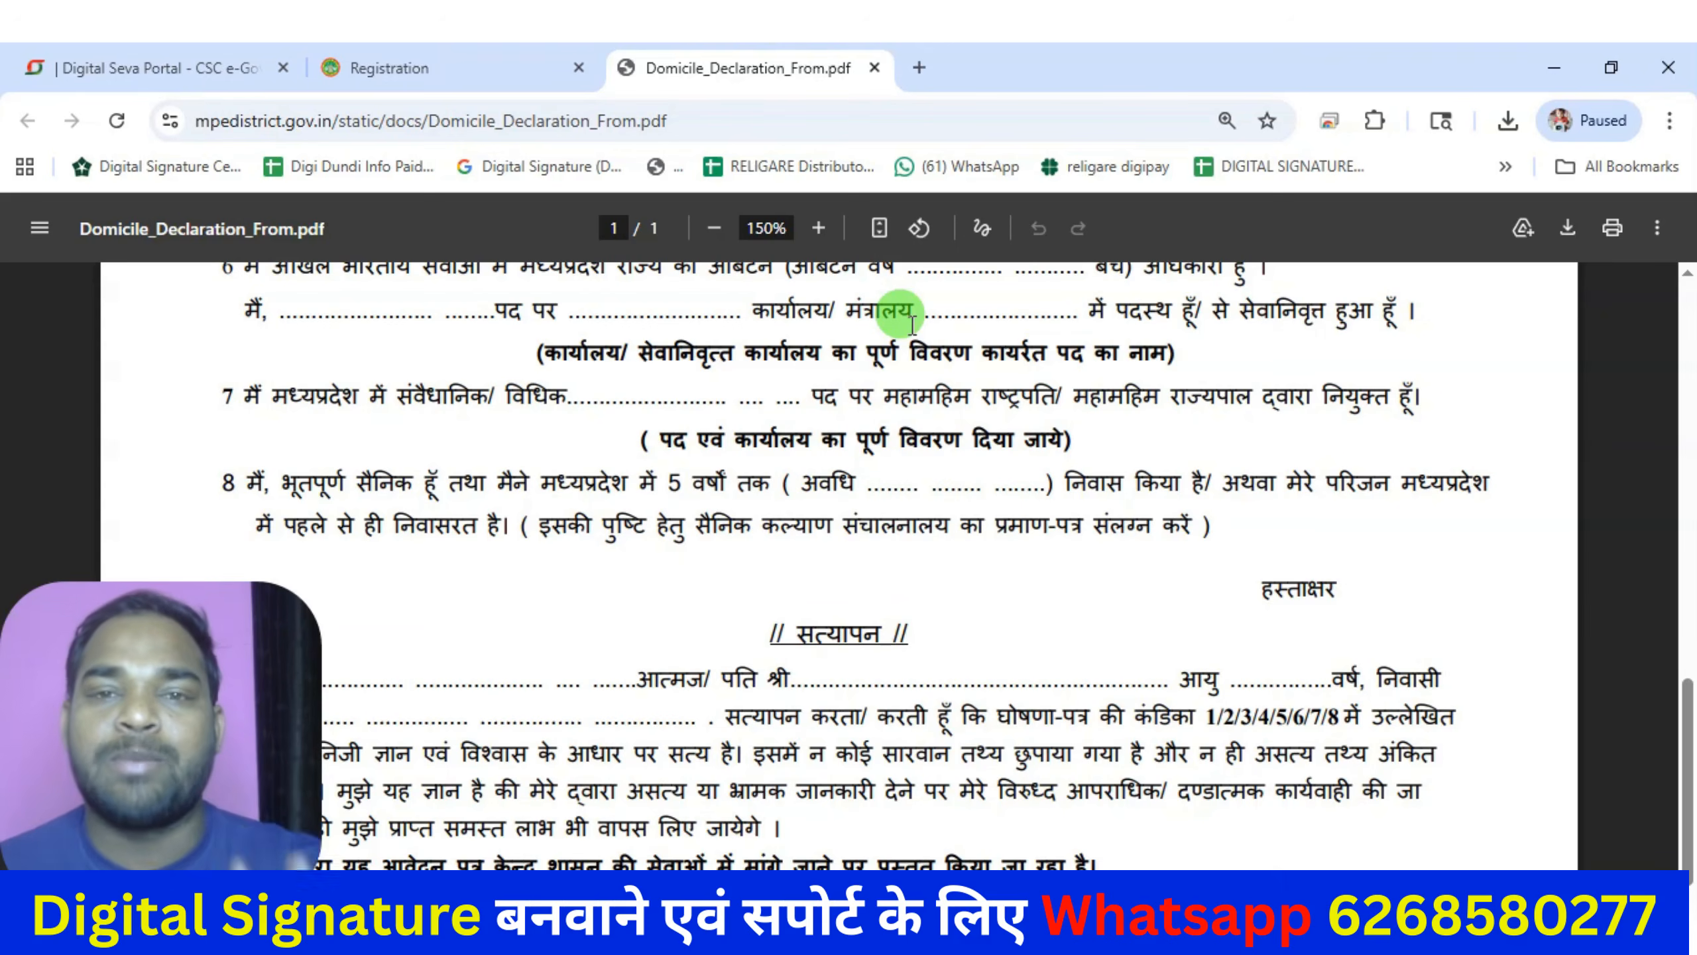
scroll(912, 325, "up", 15)
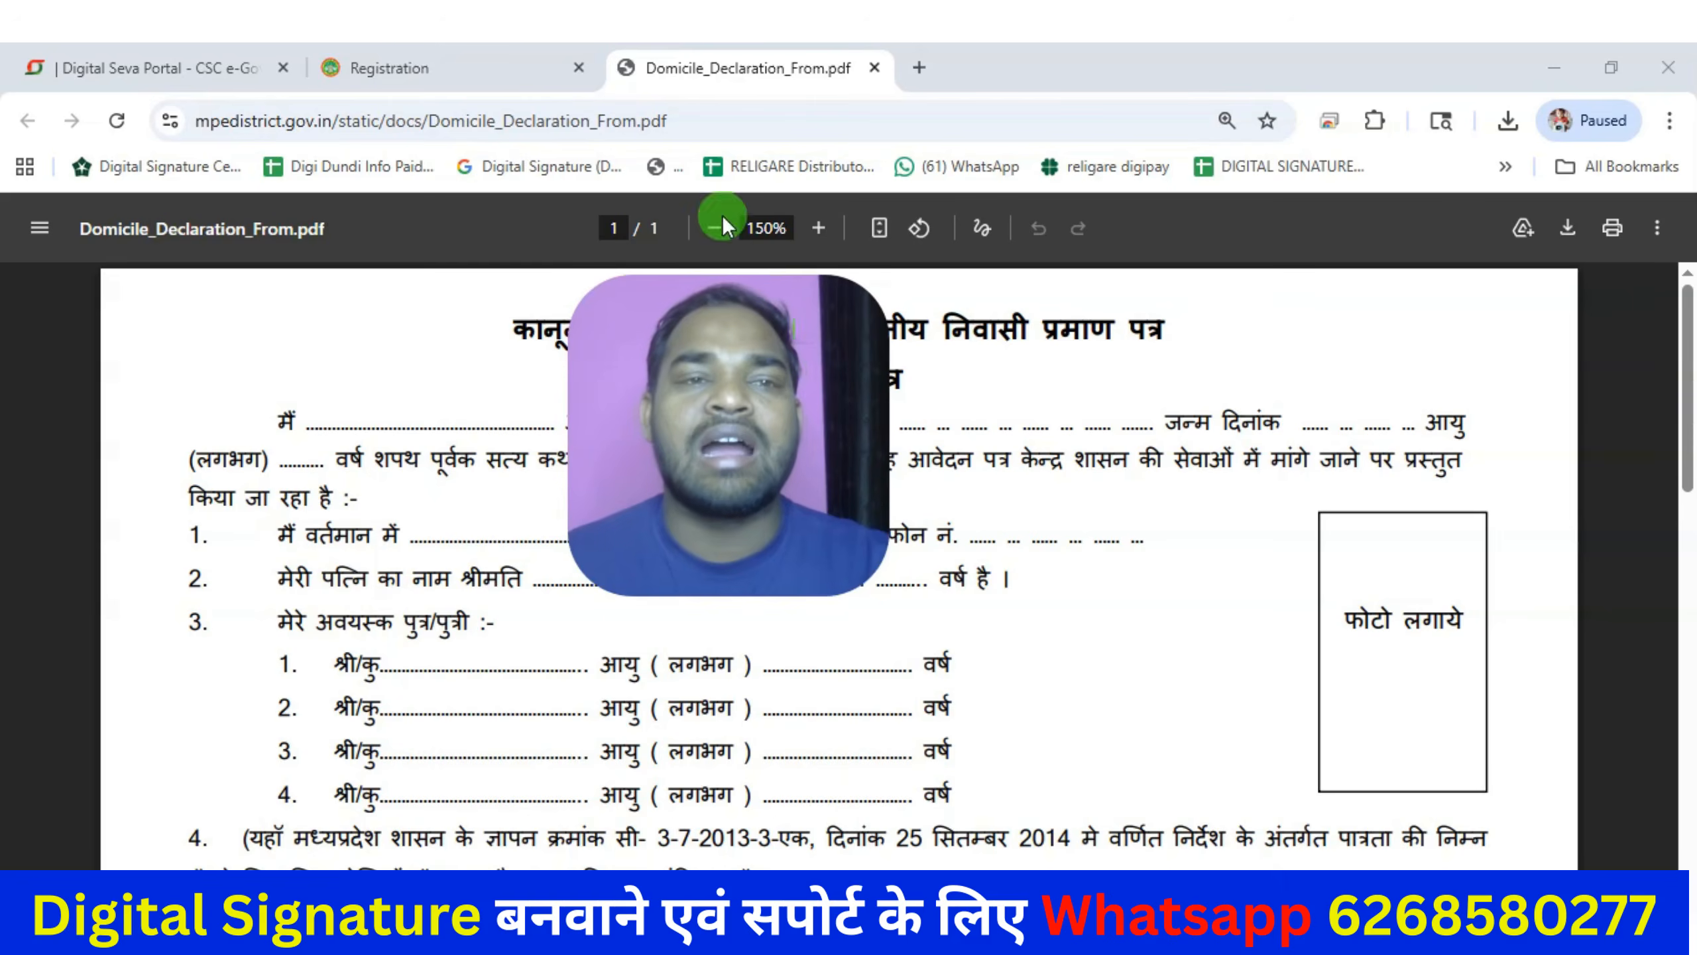
Return to the registration form and examine the required Samagra member ID field.
left_click(425, 57)
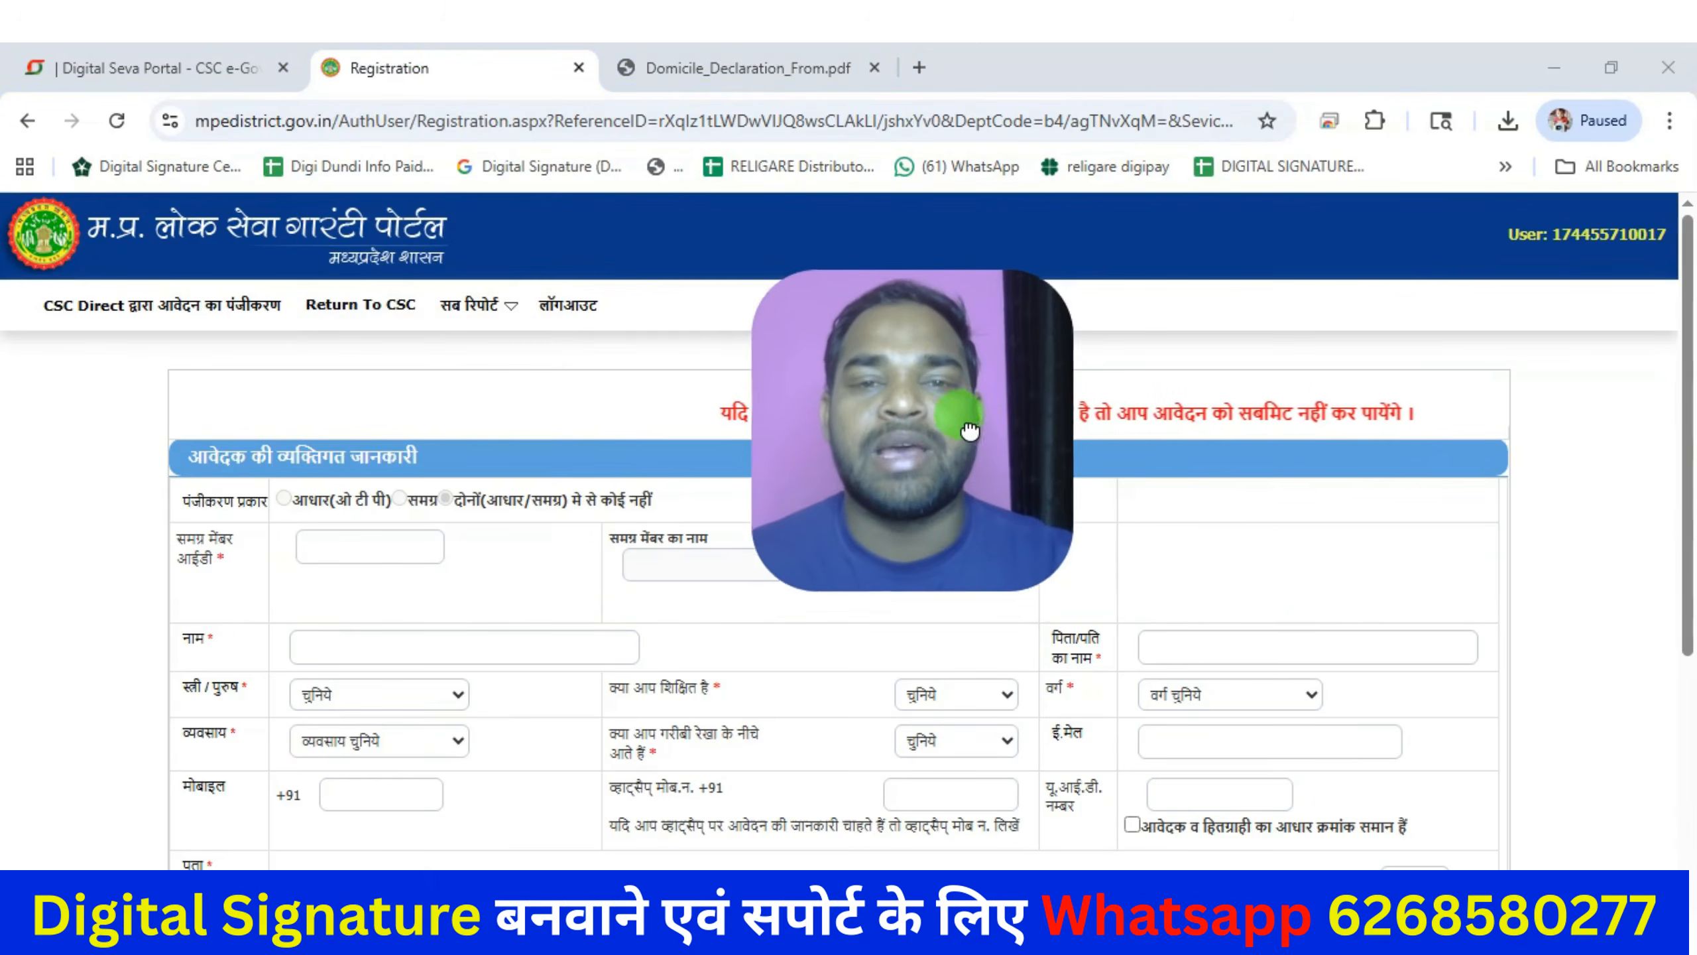
left_click_drag(364, 401, 281, 474)
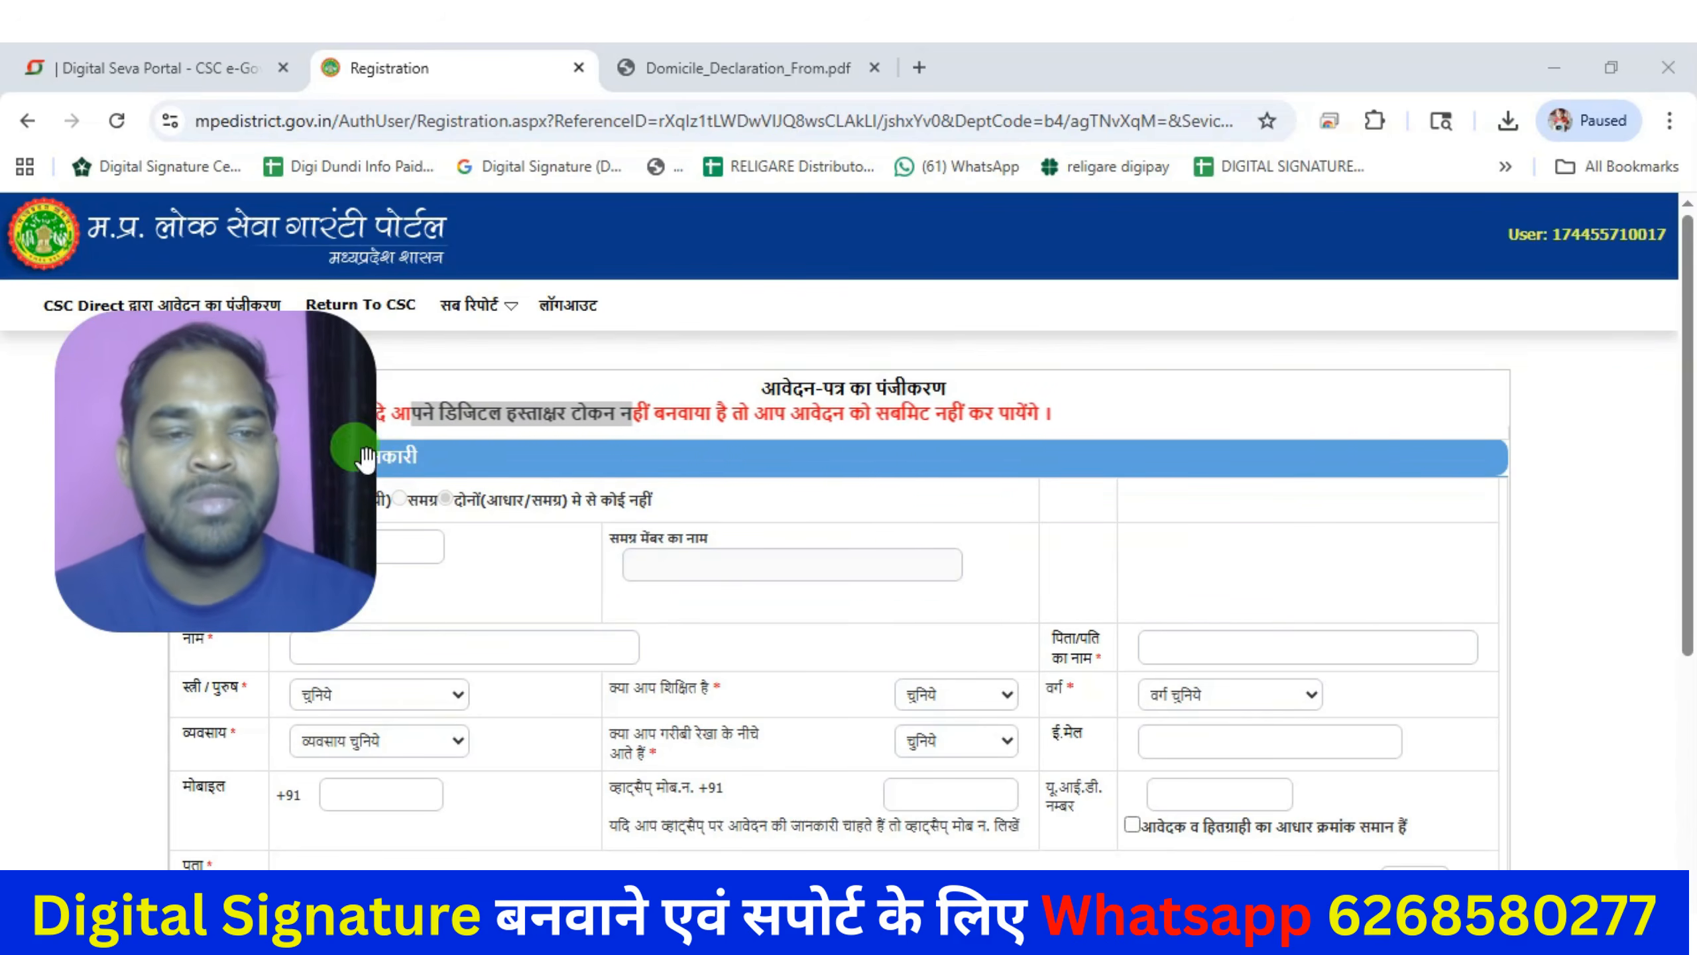
left_click_drag(352, 451, 1648, 354)
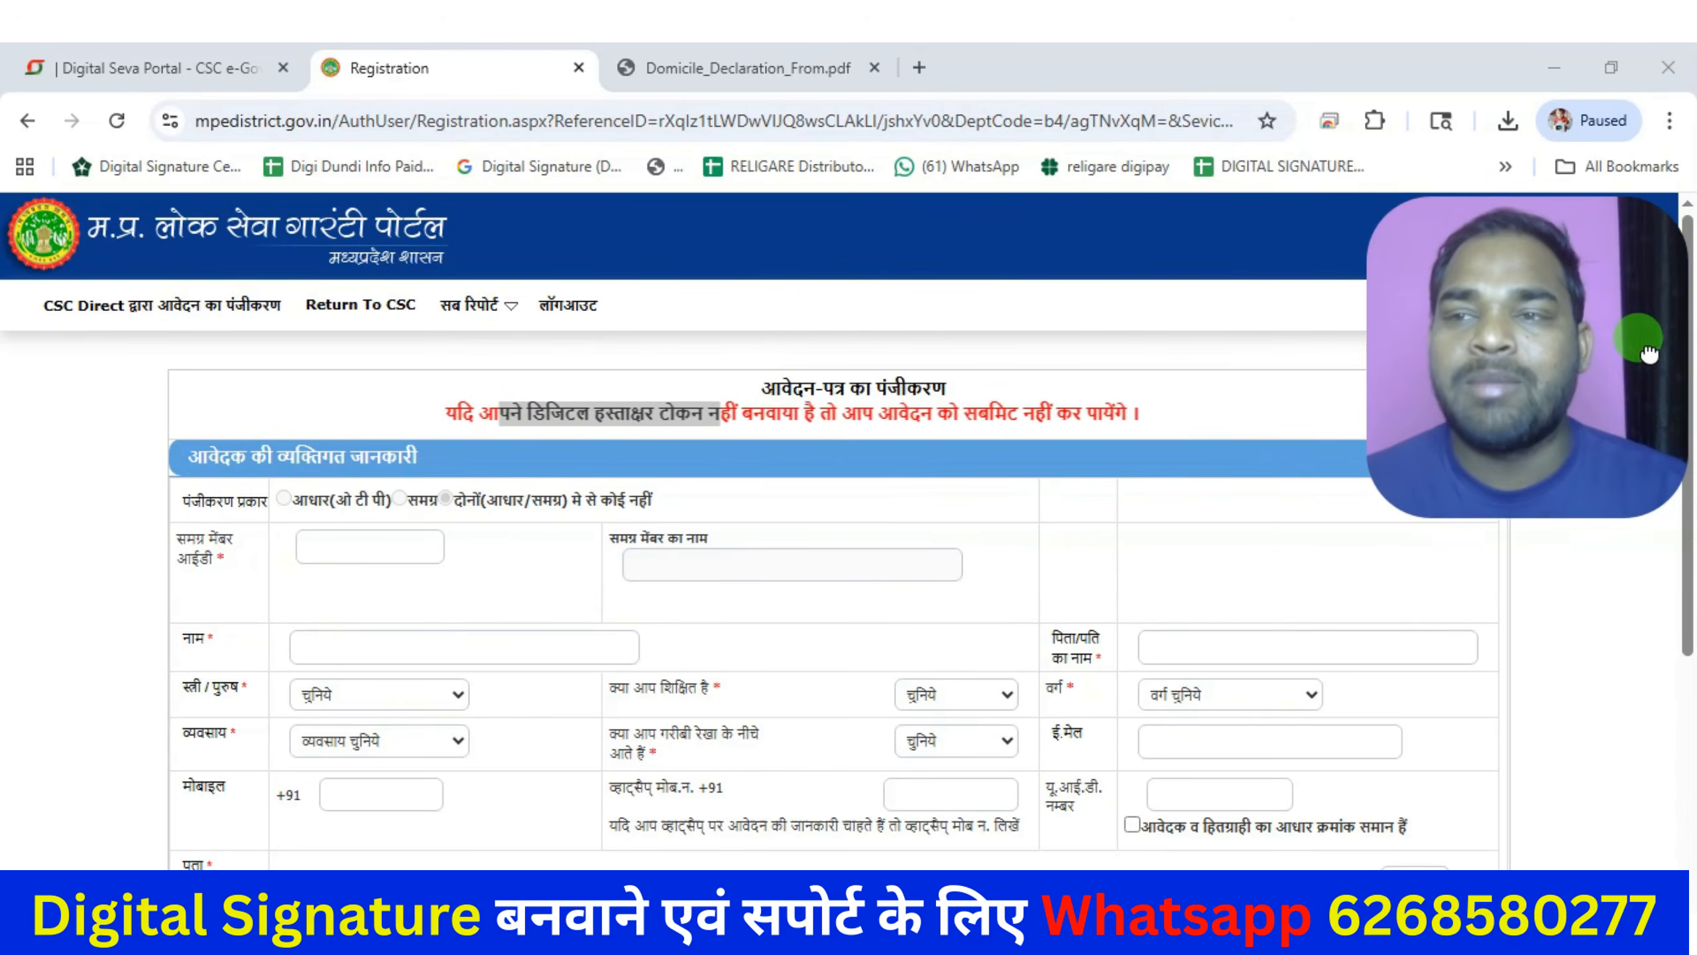
left_click(421, 545)
scroll(674, 405, "down", 2)
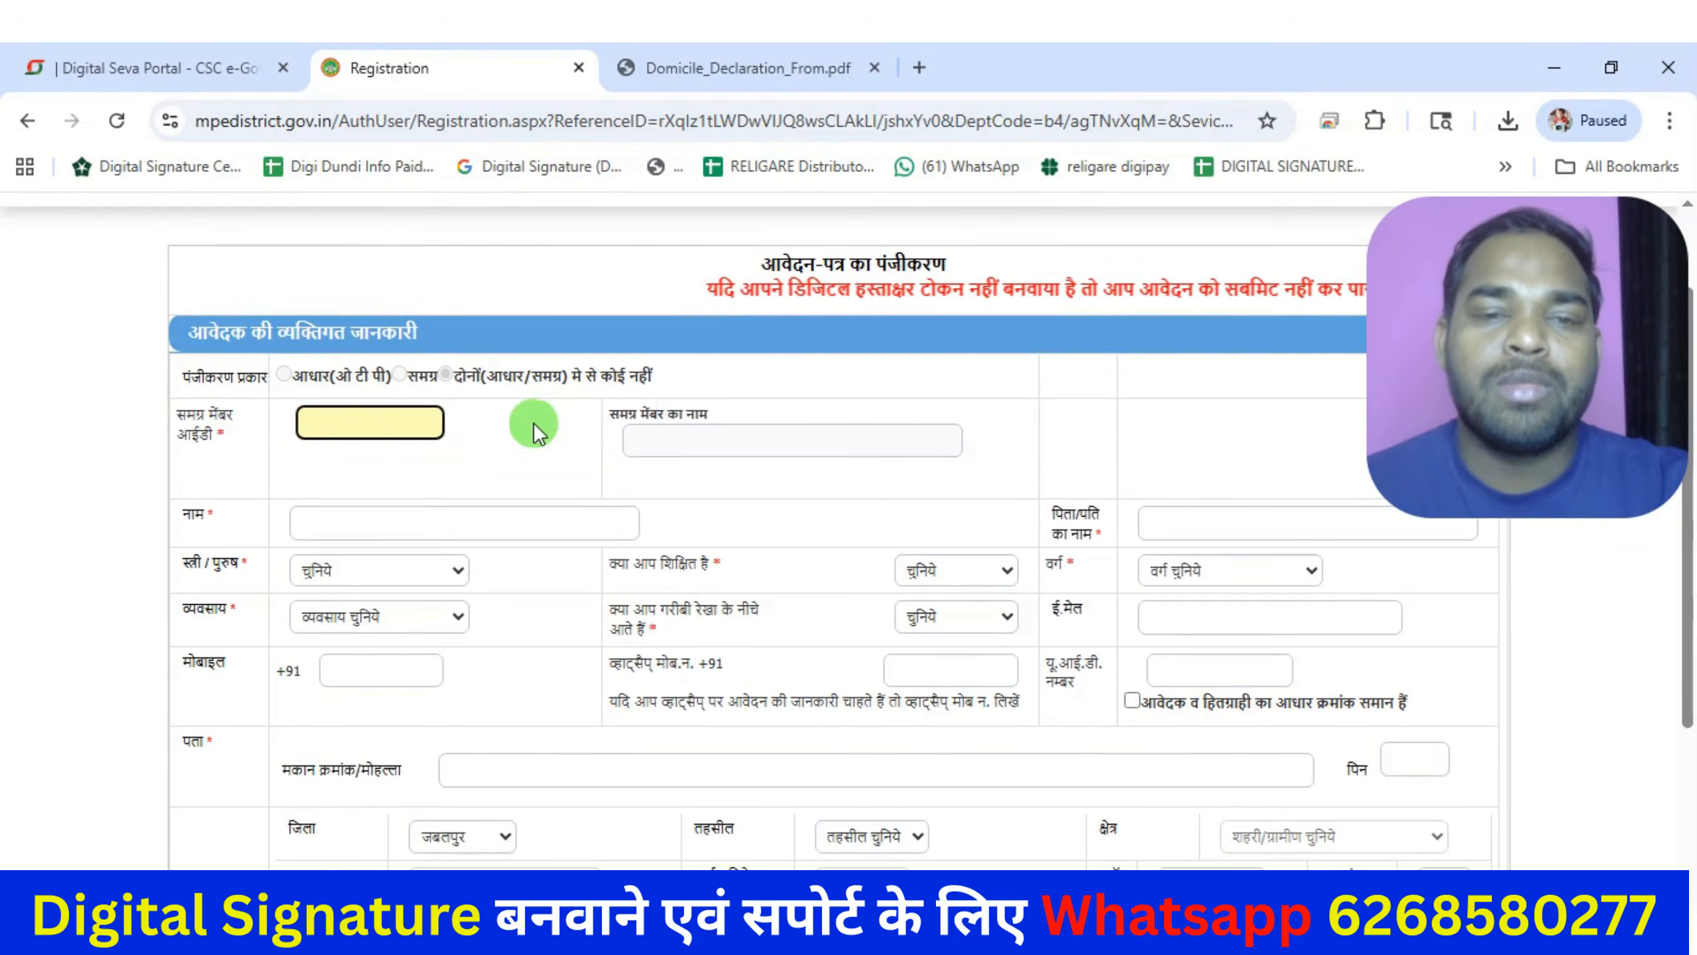
left_click_drag(151, 428, 251, 426)
left_click(328, 403)
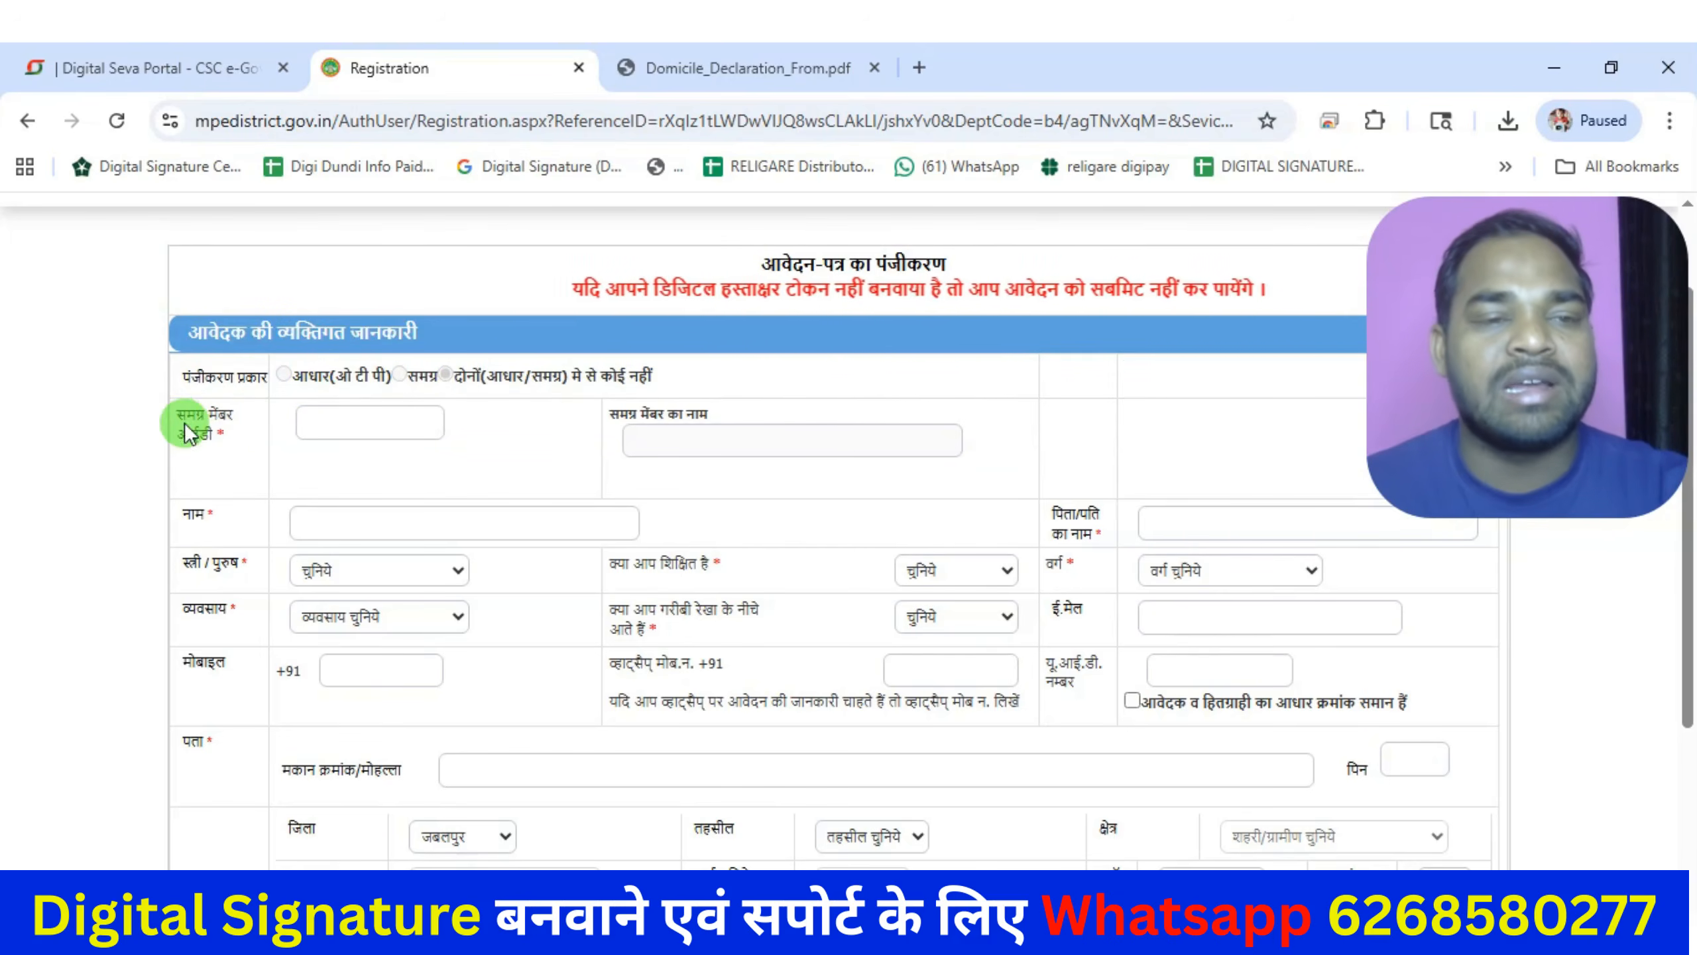
left_click(355, 426)
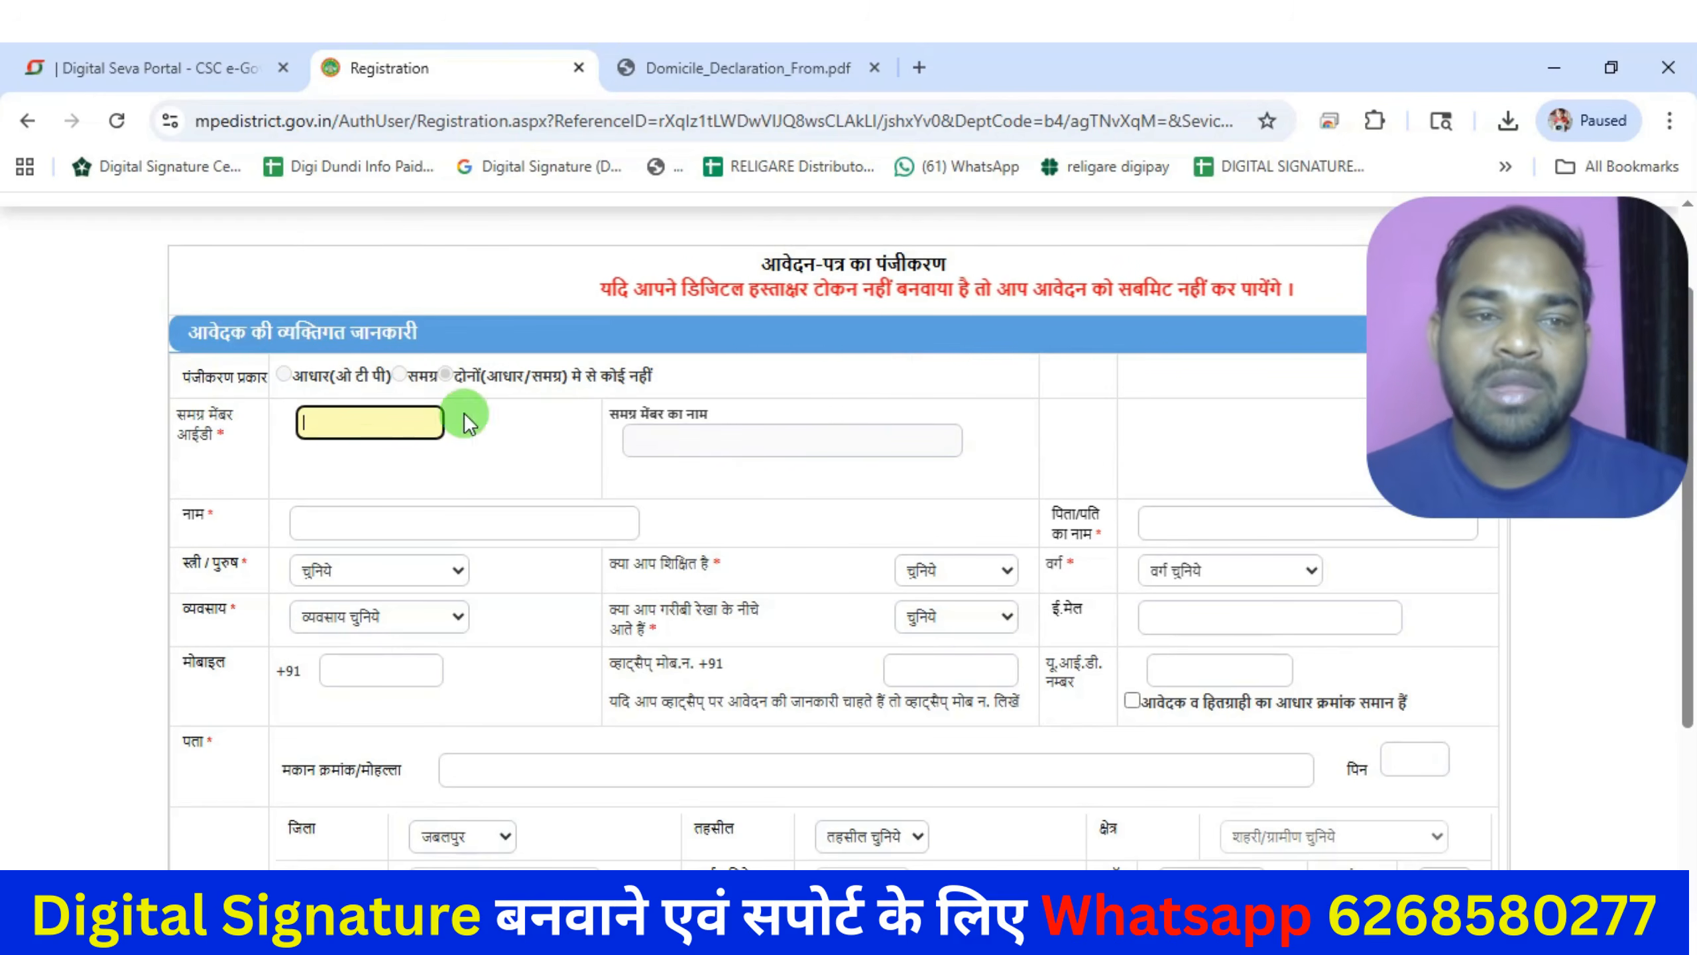
left_click_drag(213, 418, 234, 415)
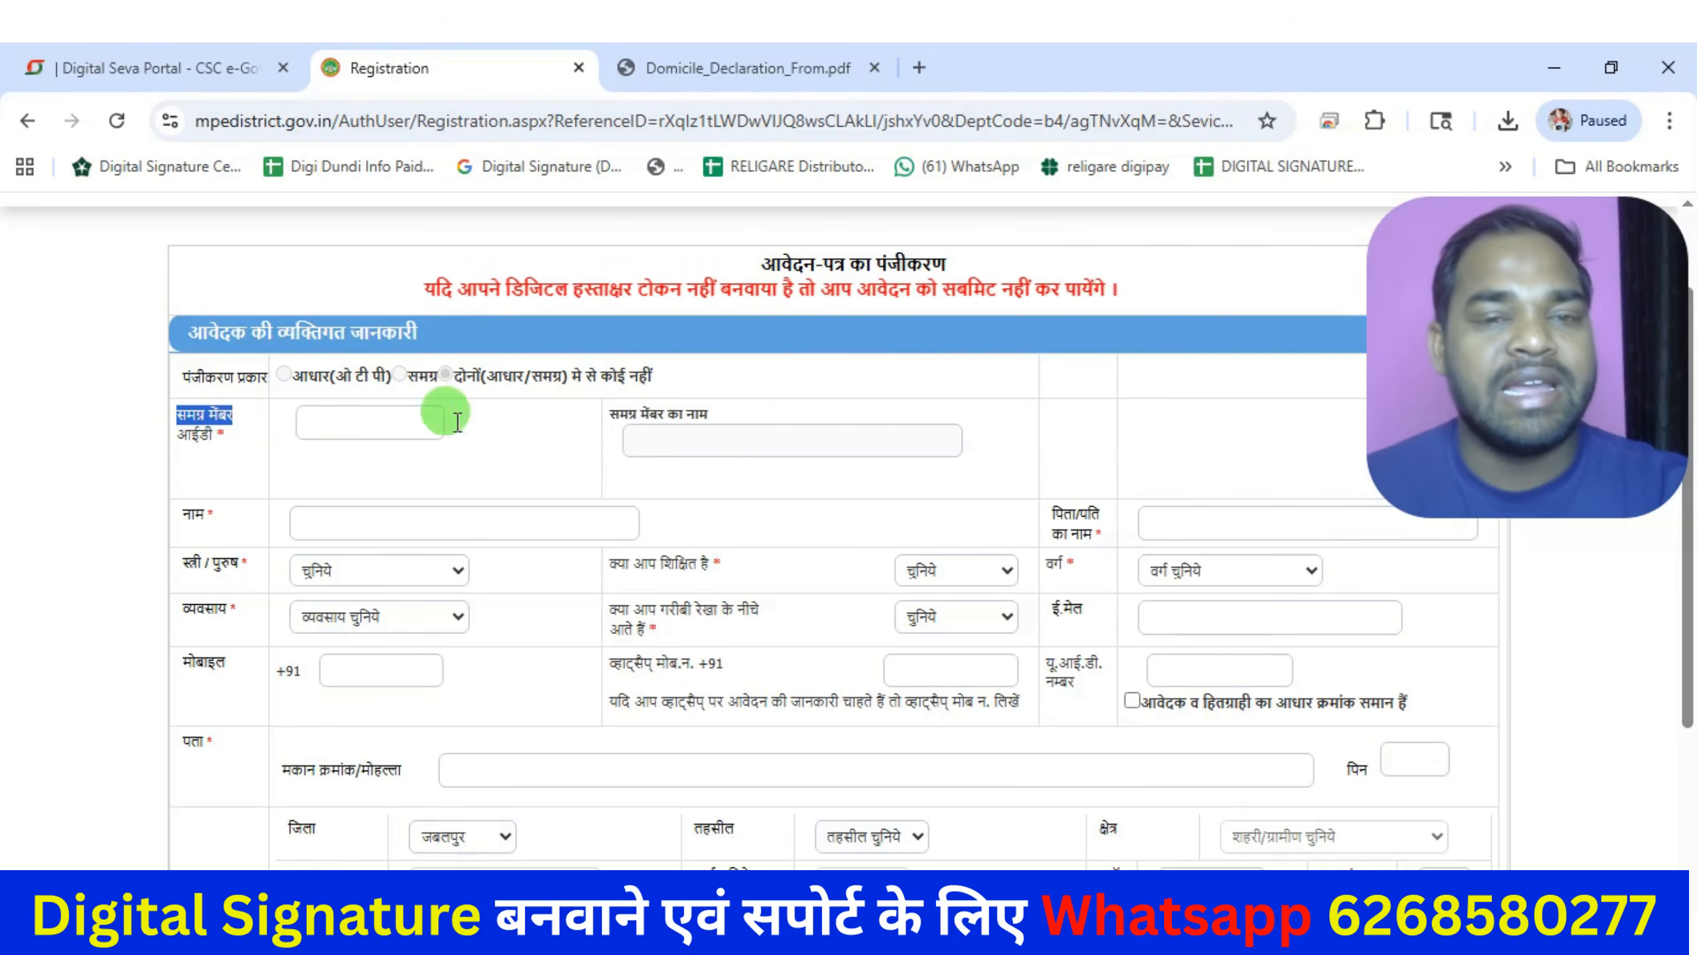
Set the applicant's gender to पुरुष, occupation to कृषक and below-poverty-line status to नहीं.
scroll(1070, 576, "down", 2)
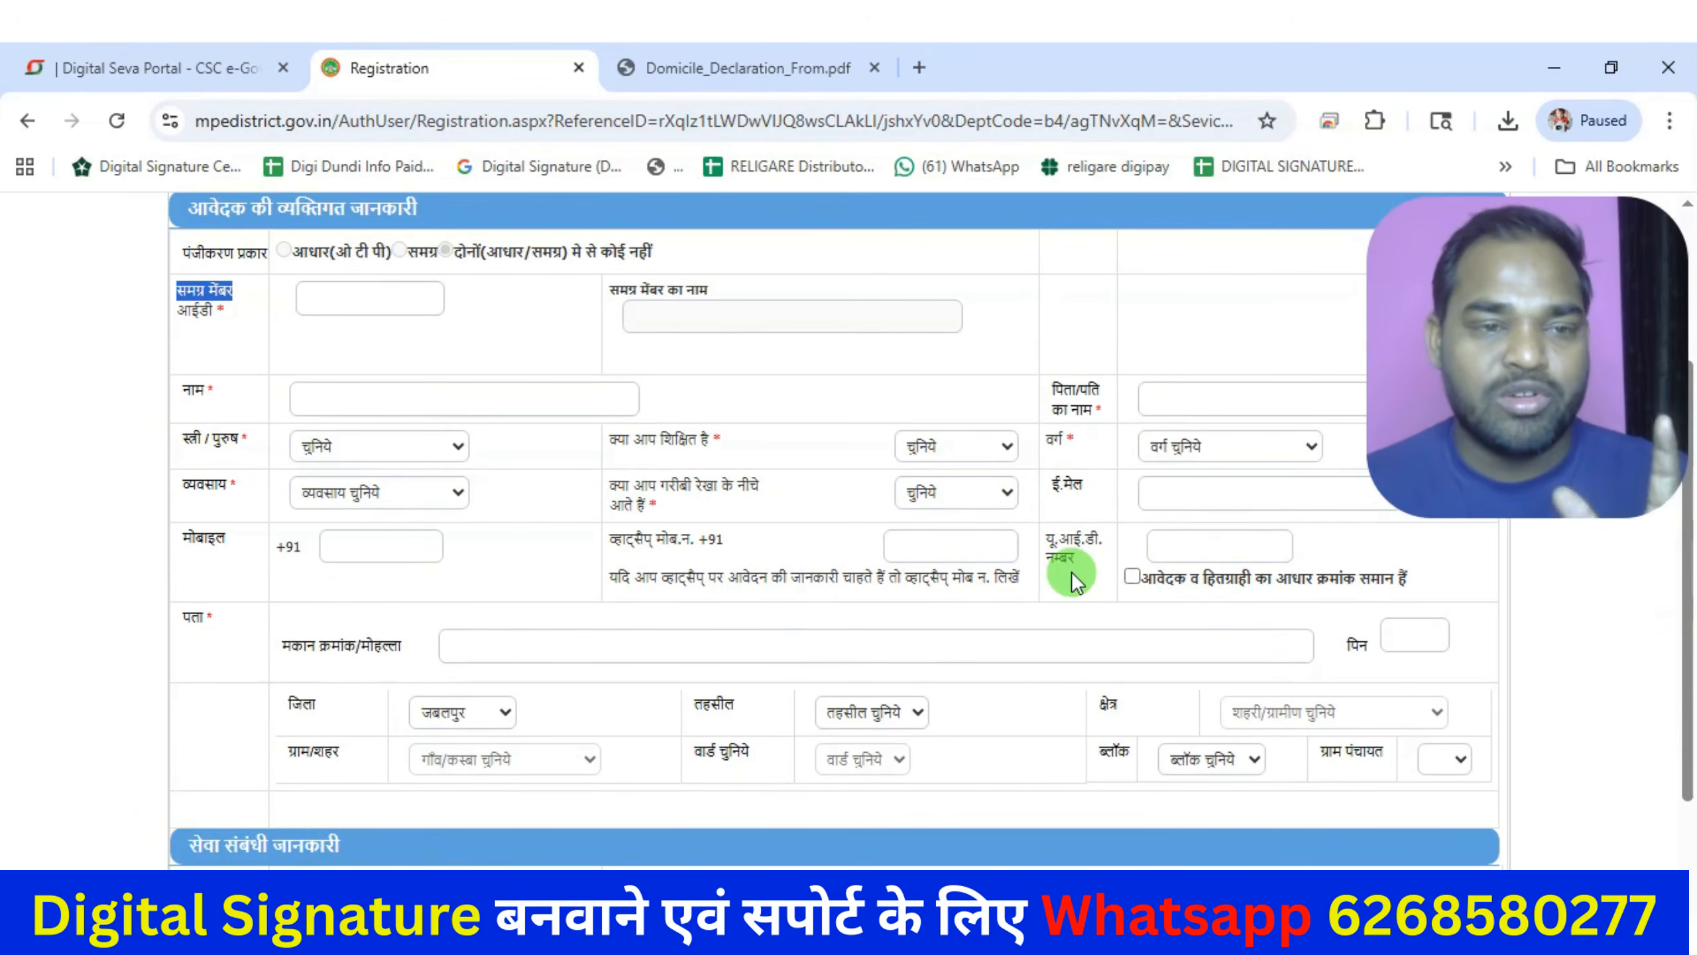
left_click(397, 443)
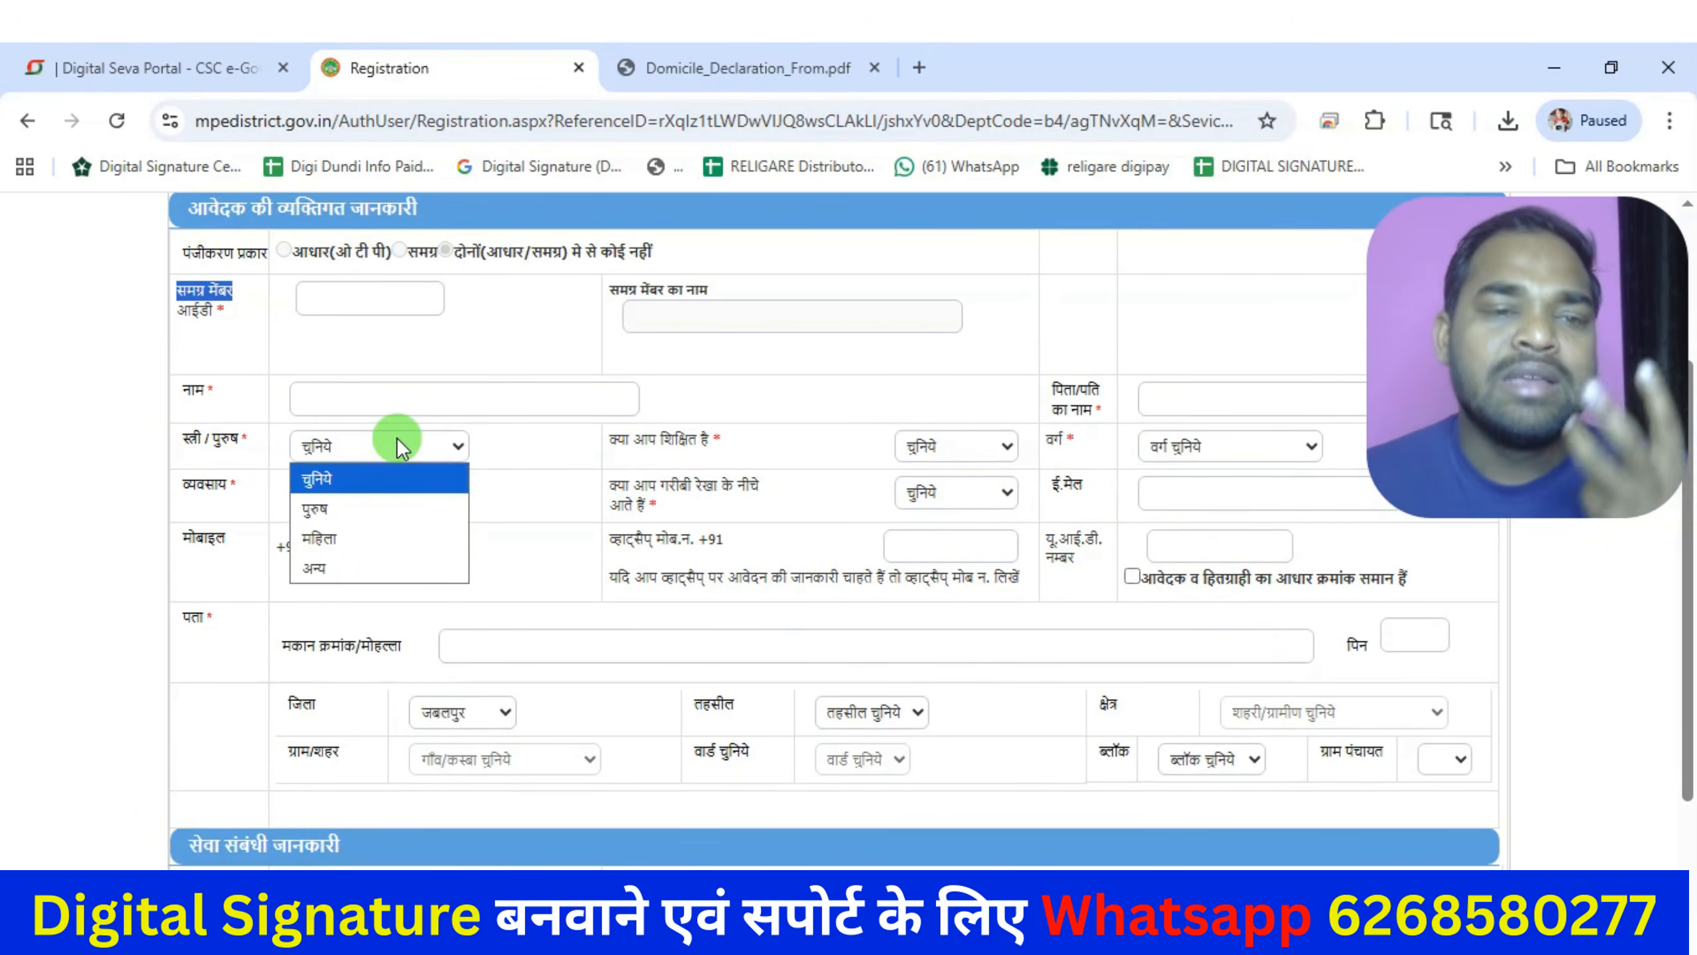
left_click(354, 505)
left_click(368, 498)
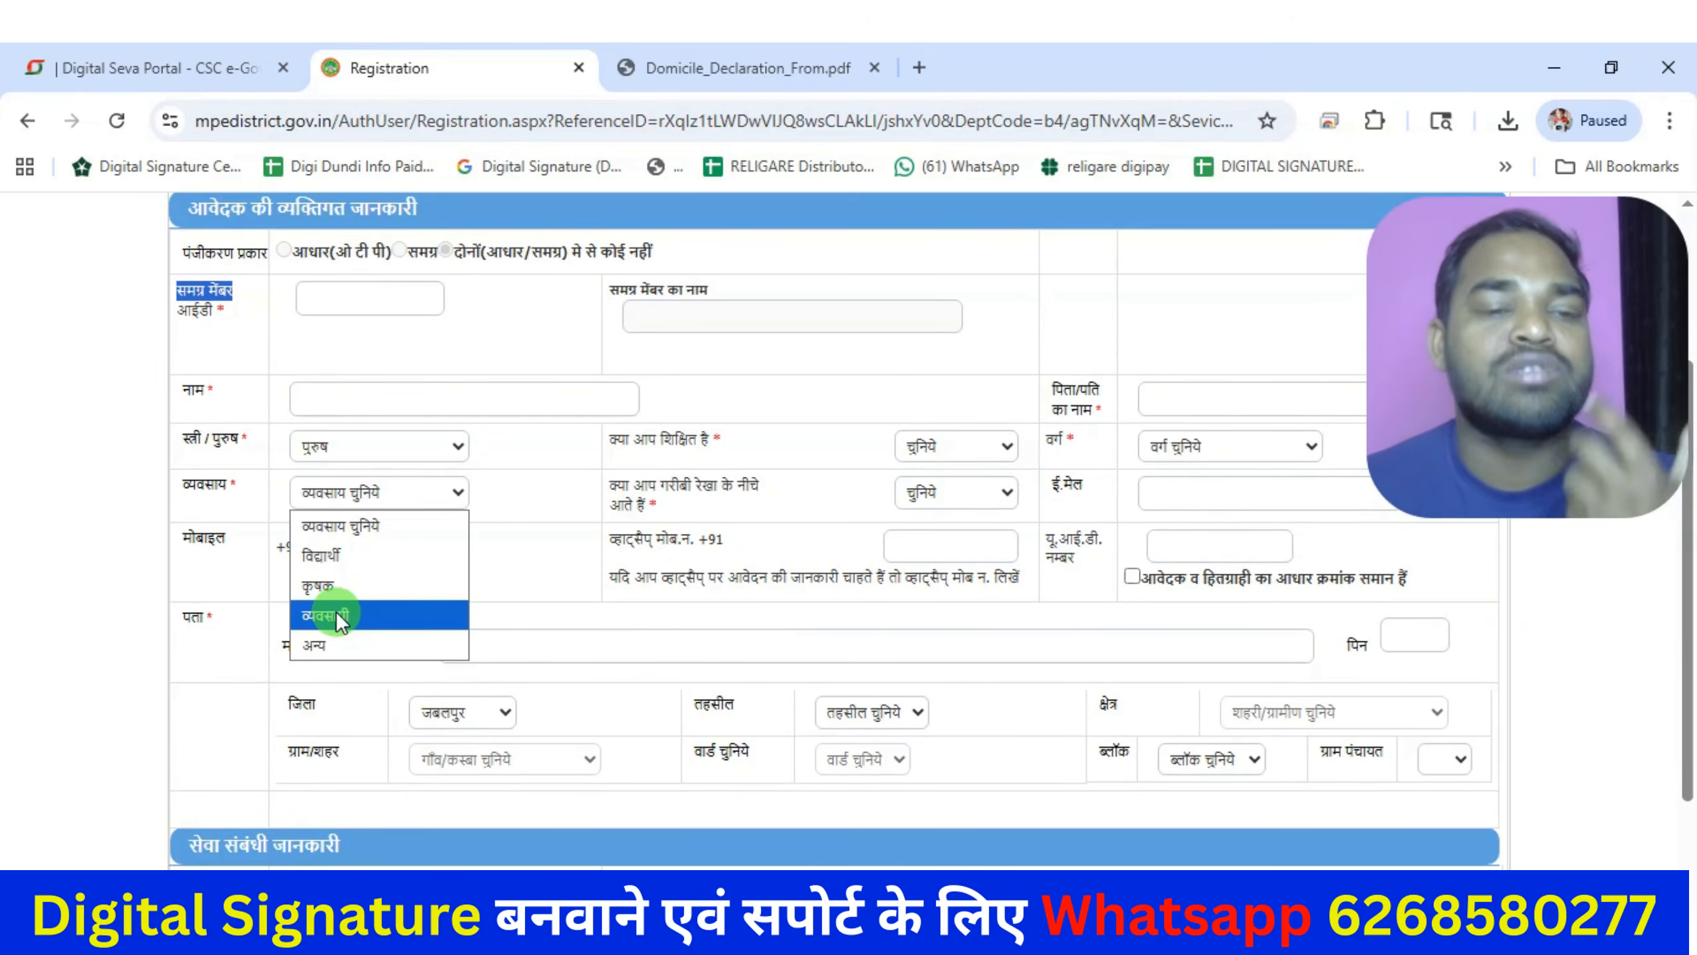
left_click(338, 576)
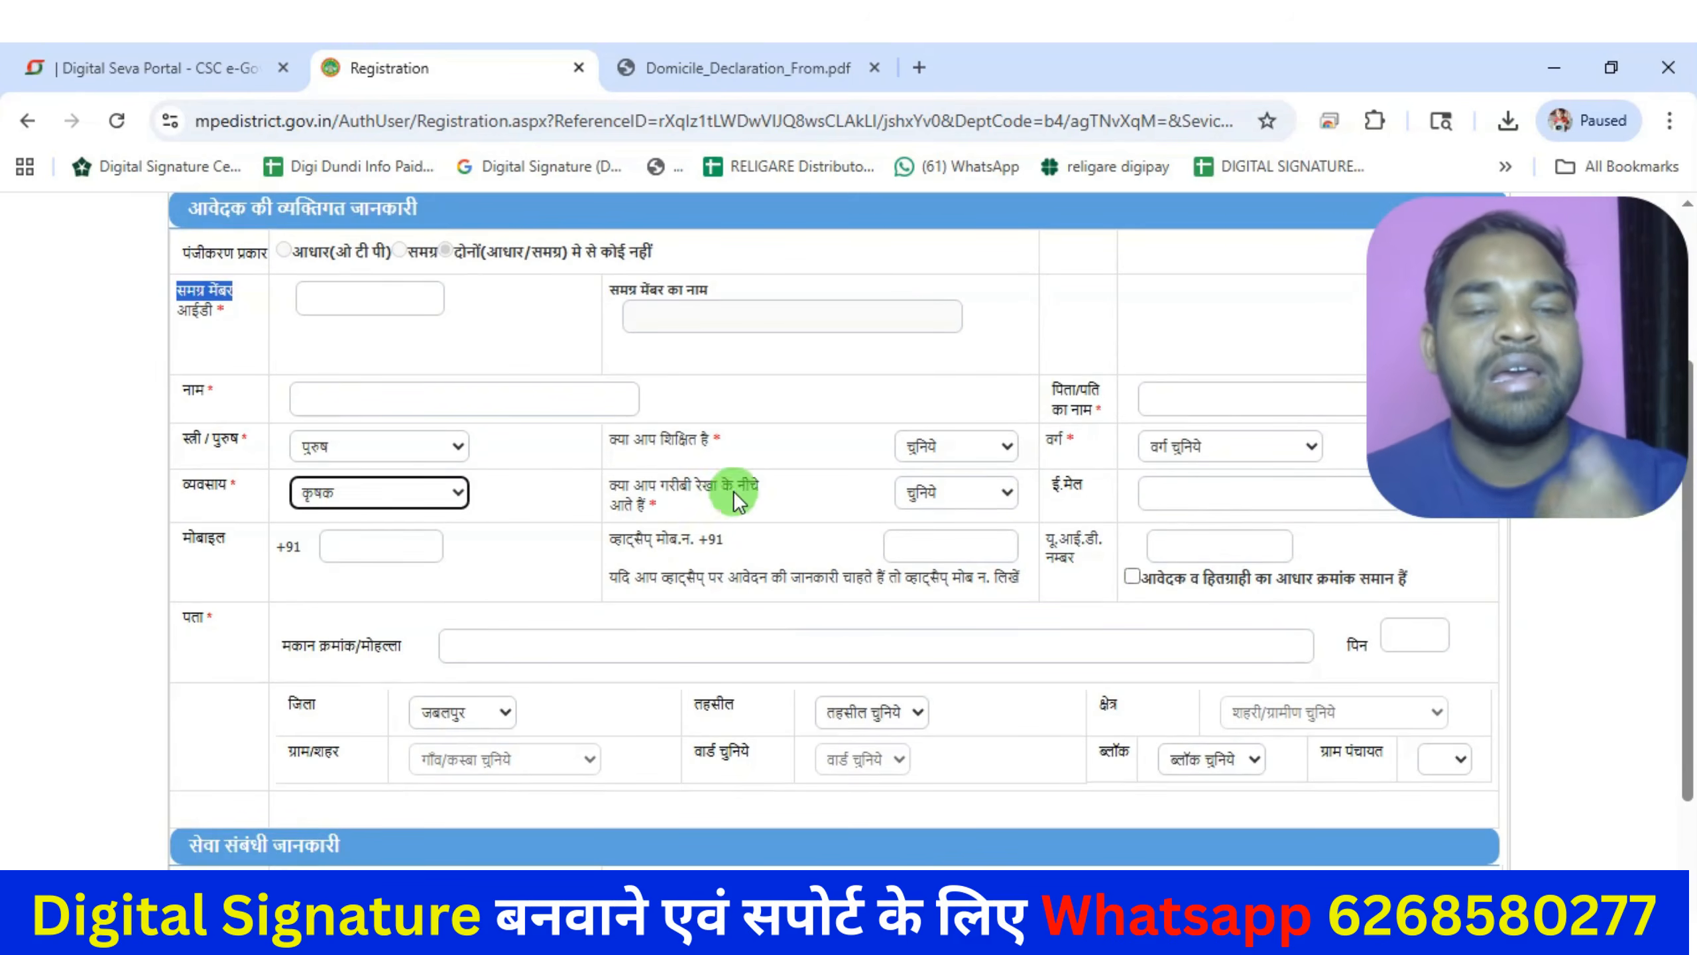
left_click(957, 494)
left_click(934, 575)
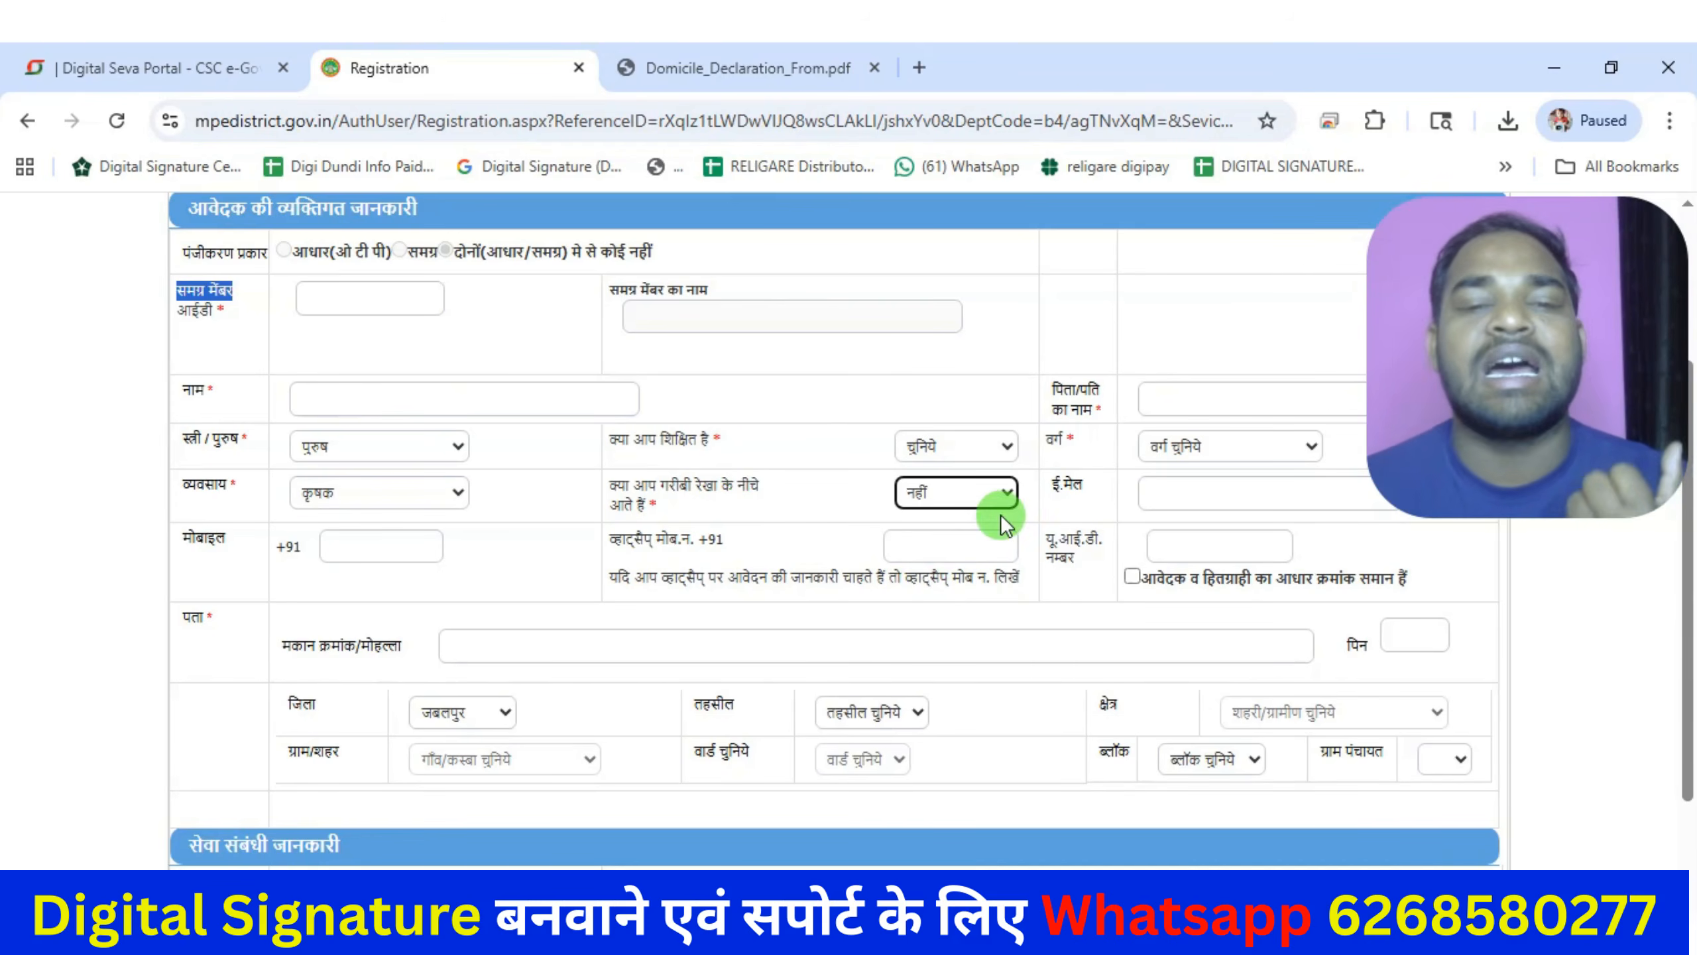
Set the applicant's educated status to हाँ and the category to पिछड़ा वर्ग.
left_click(949, 457)
left_click(926, 507)
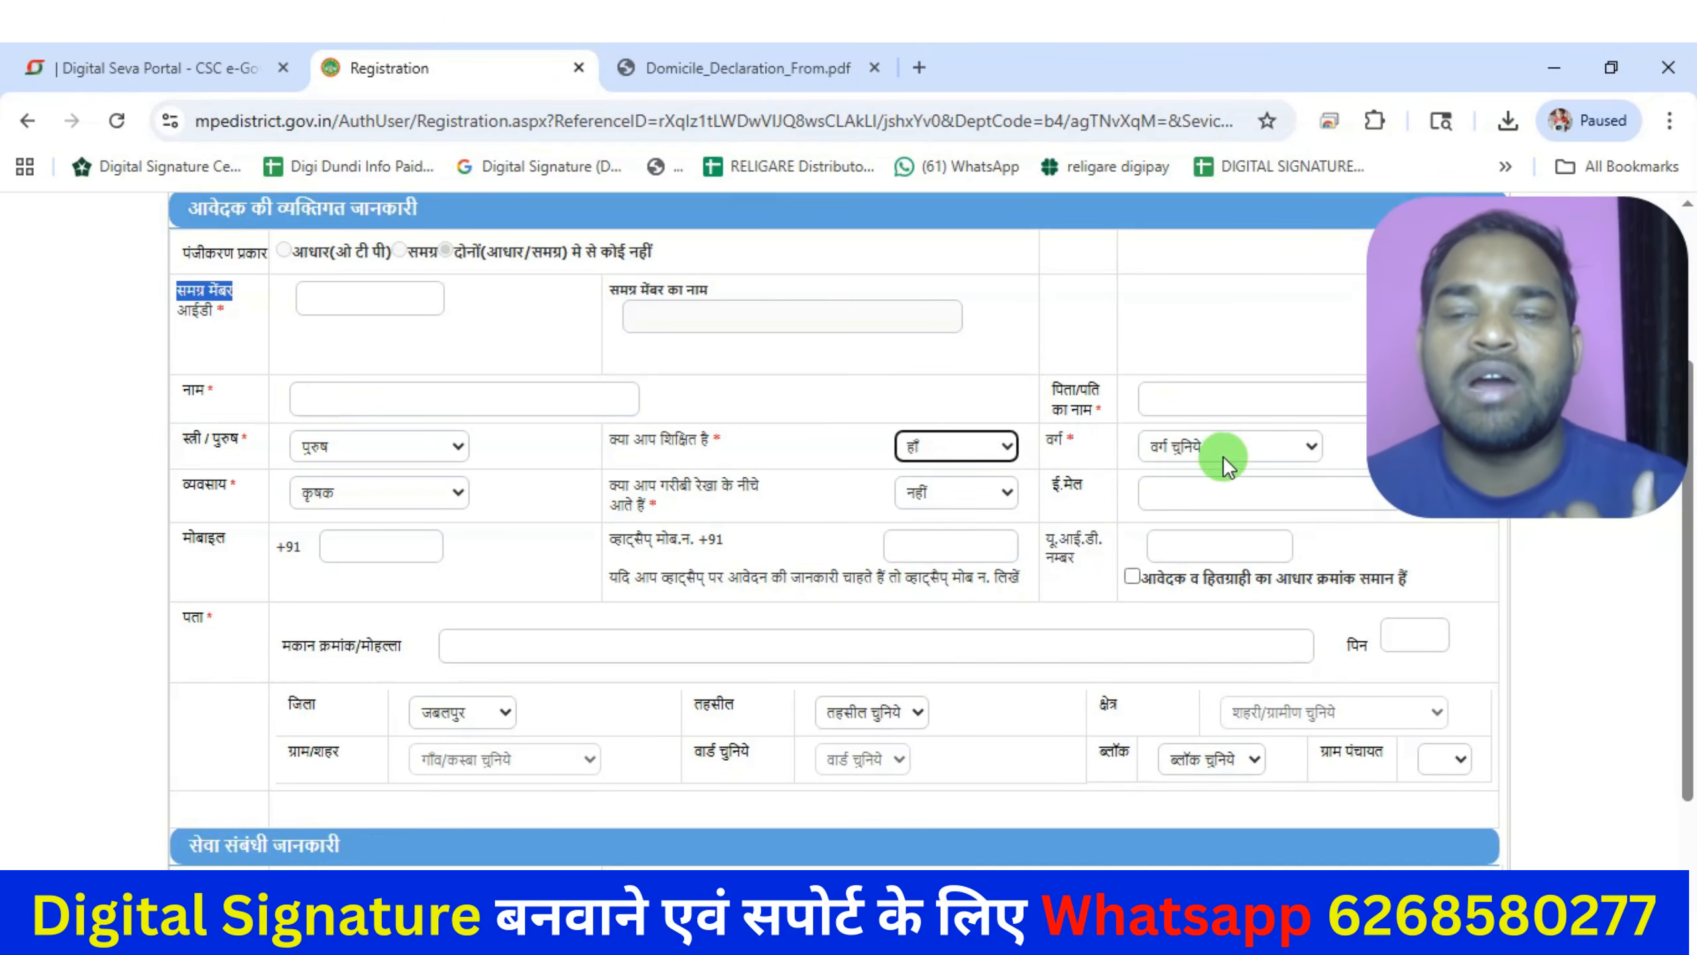
left_click(1230, 448)
left_click(1211, 545)
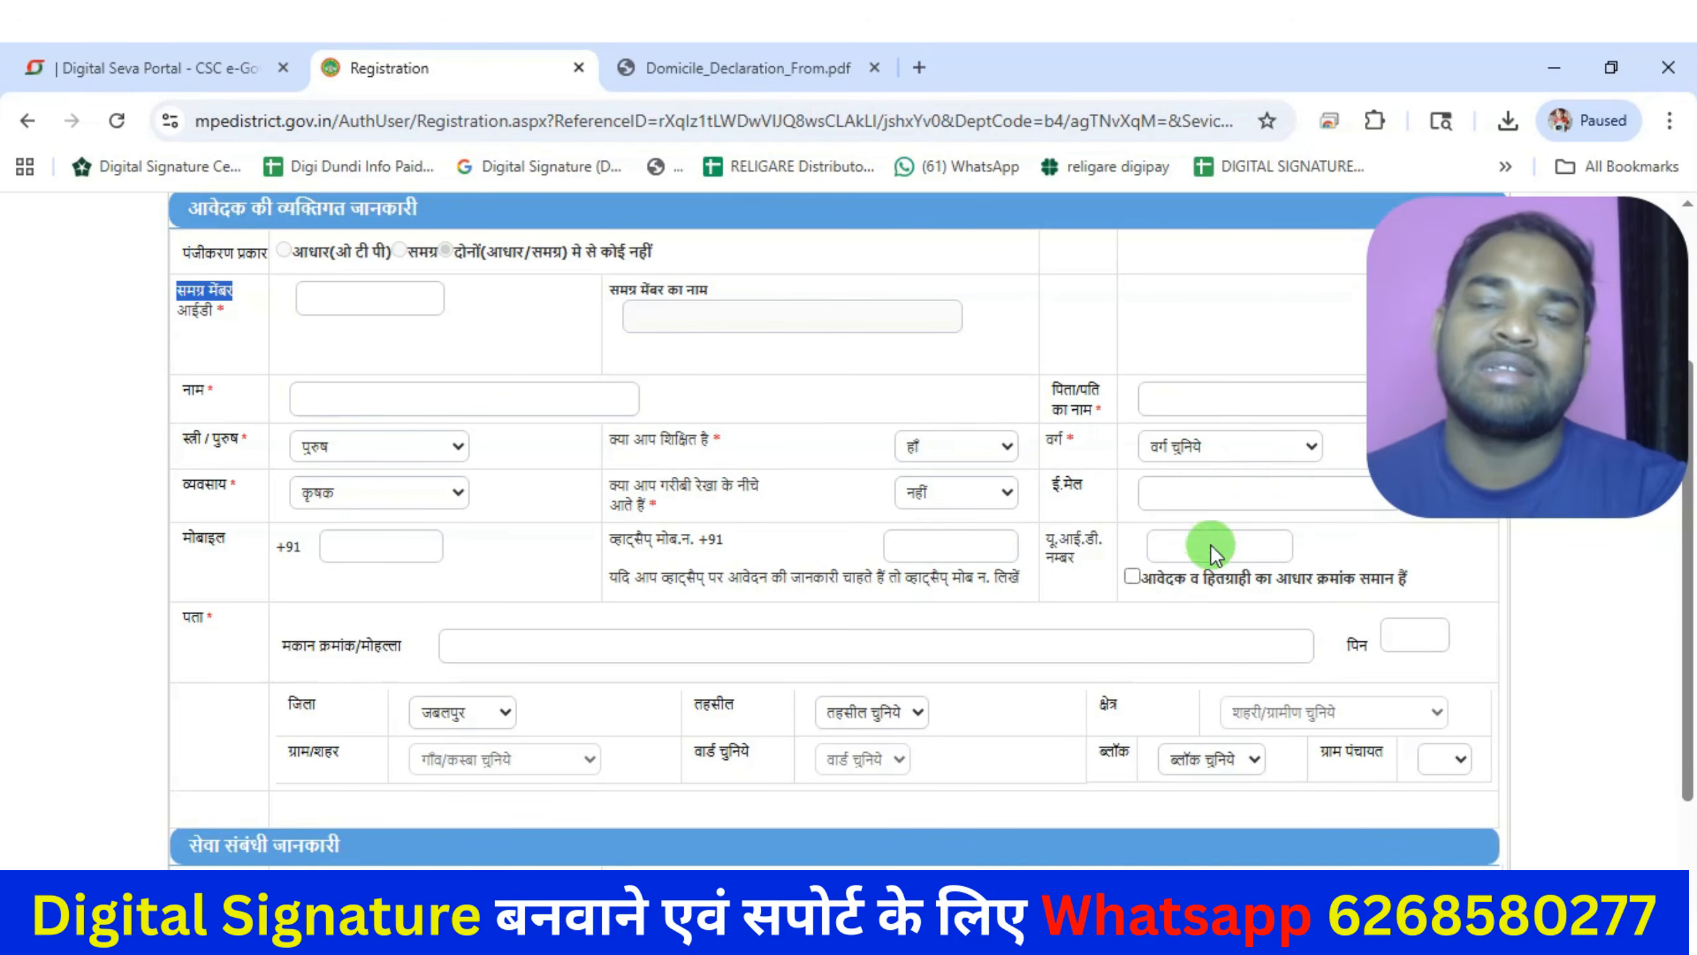
left_click(1208, 457)
left_click(1194, 570)
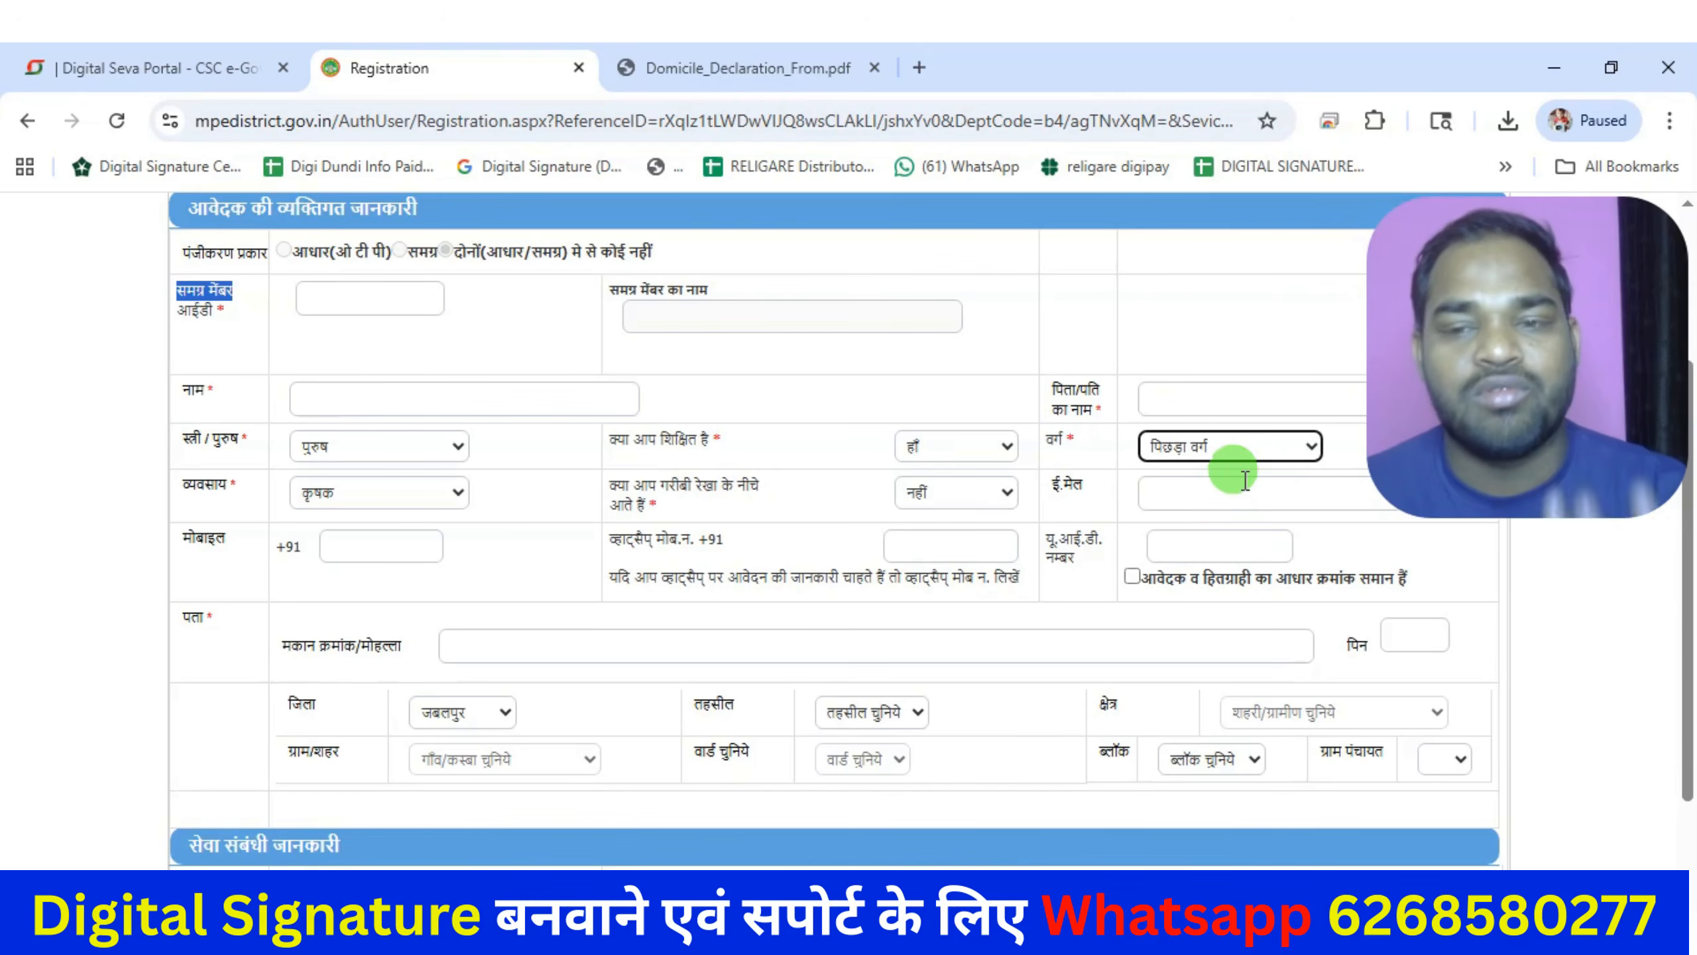
Mark the applicant's and beneficiary's Aadhaar numbers as the same beneath the UID number field.
left_click(1172, 547)
left_click_drag(1052, 549, 1425, 583)
left_click(1171, 550)
left_click(1136, 580)
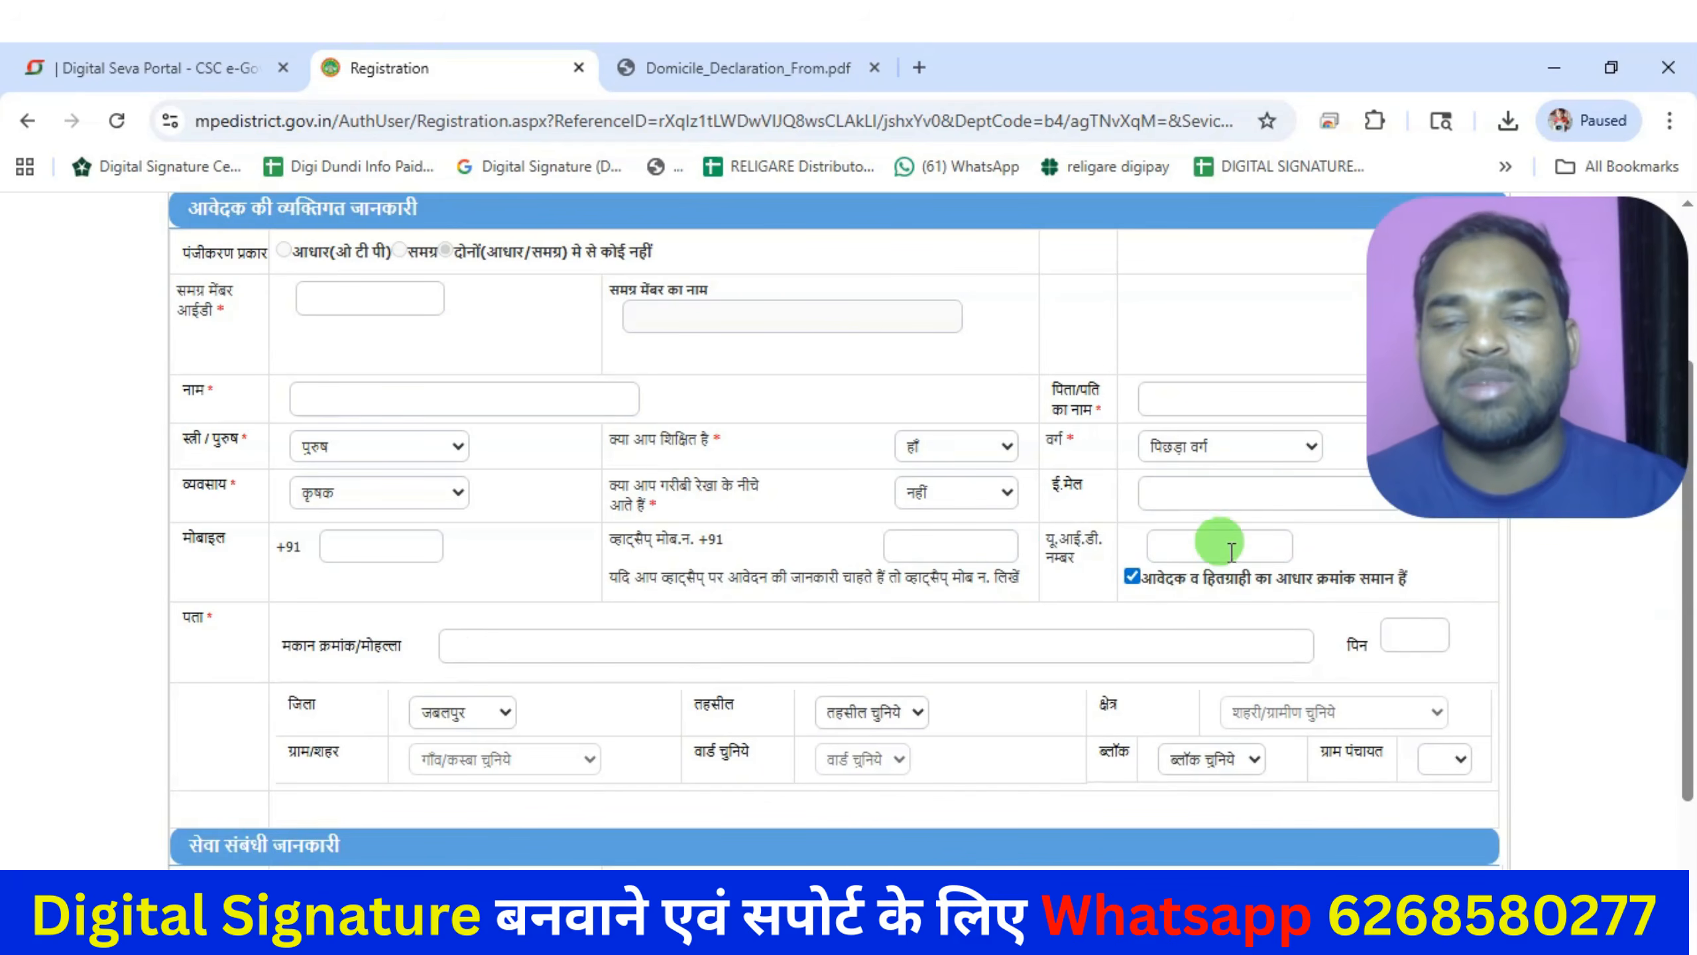
left_click(1212, 543)
Set the tehsil in the applicant's address to Jabalpur and choose an urban or rural area type.
scroll(468, 622, "down", 3)
left_click(520, 445)
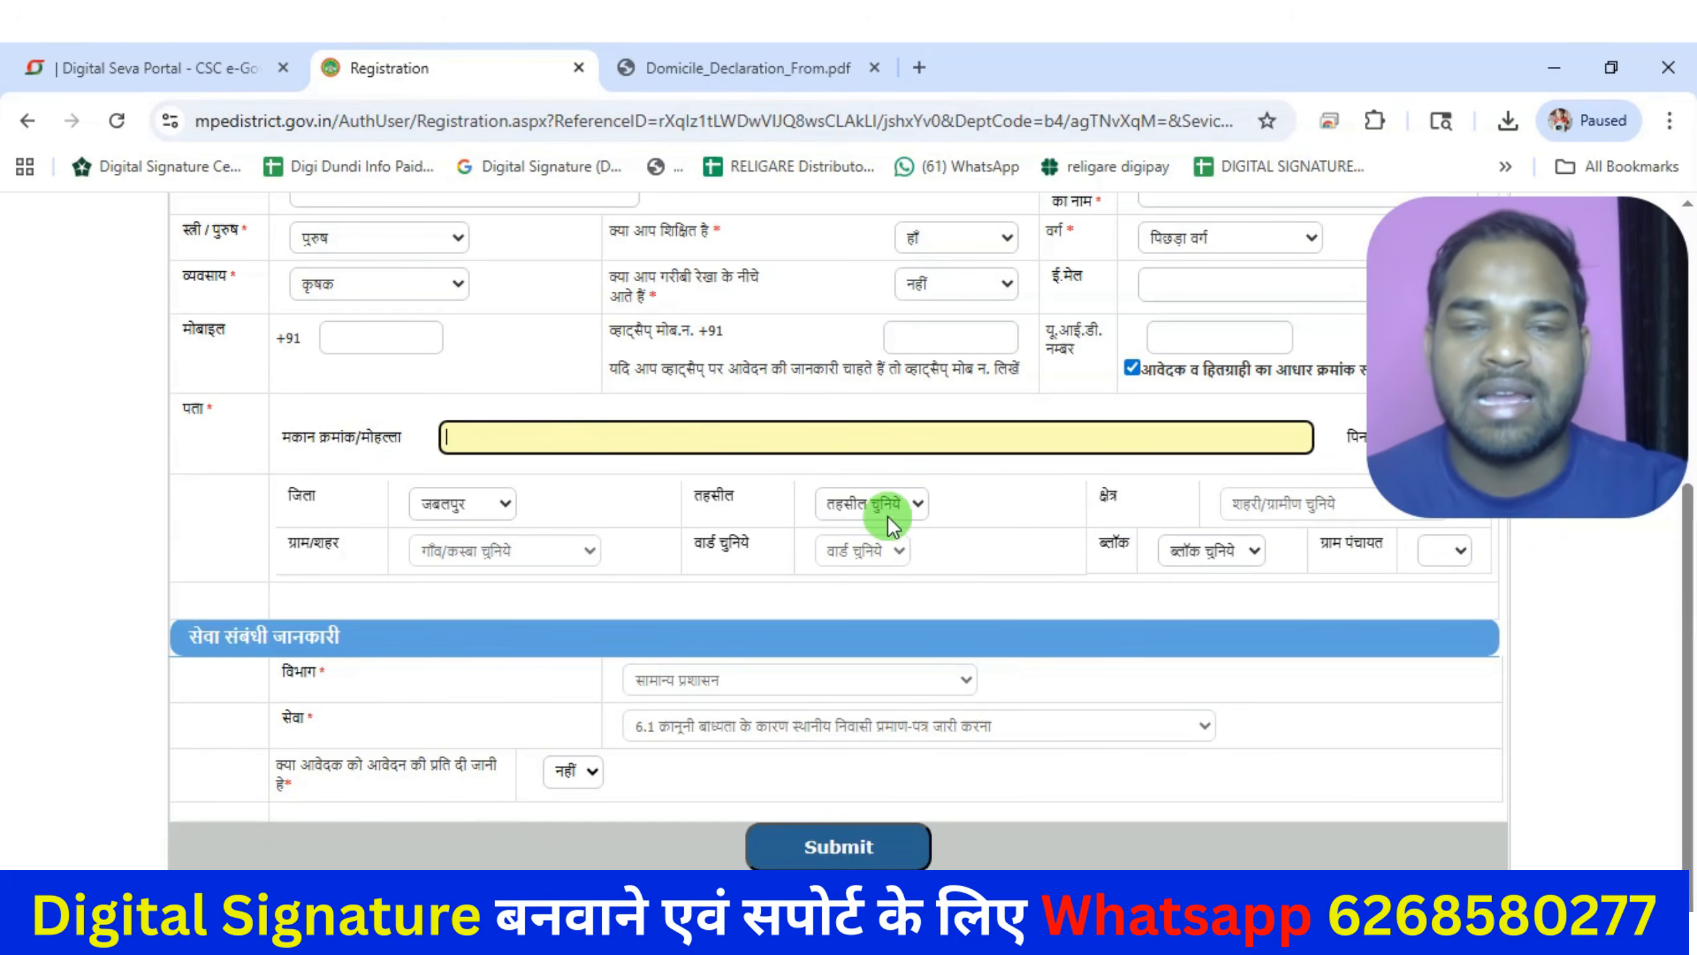
left_click(872, 503)
left_click(903, 631)
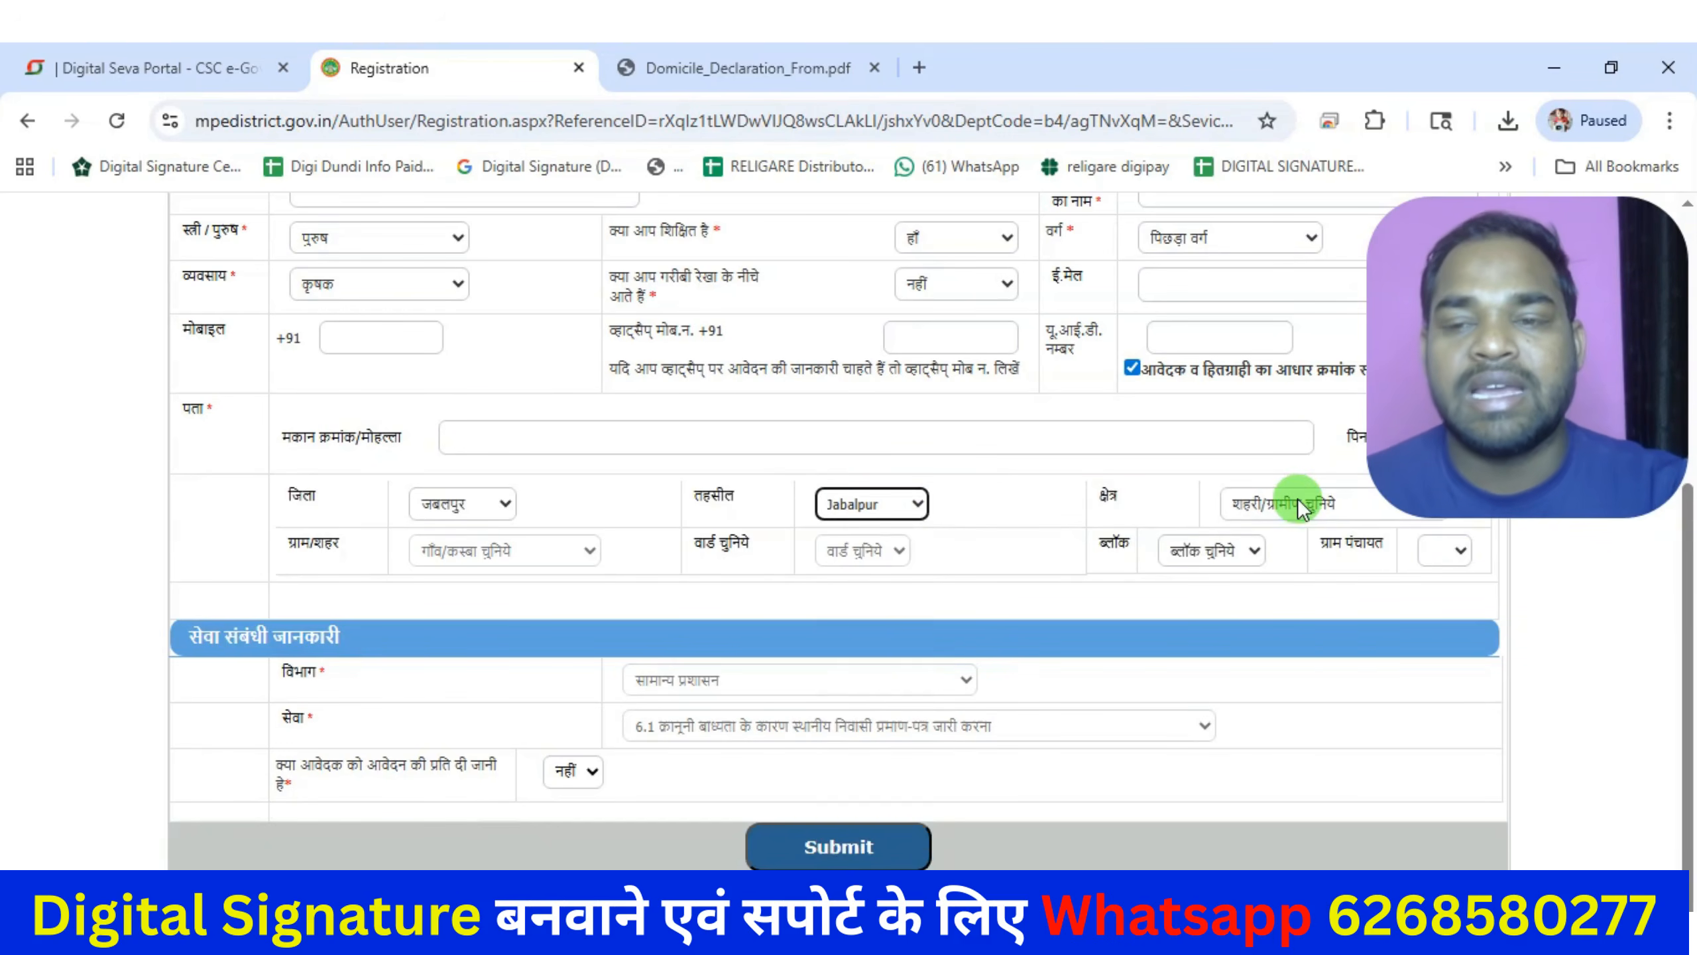
left_click(1297, 501)
left_click(1289, 594)
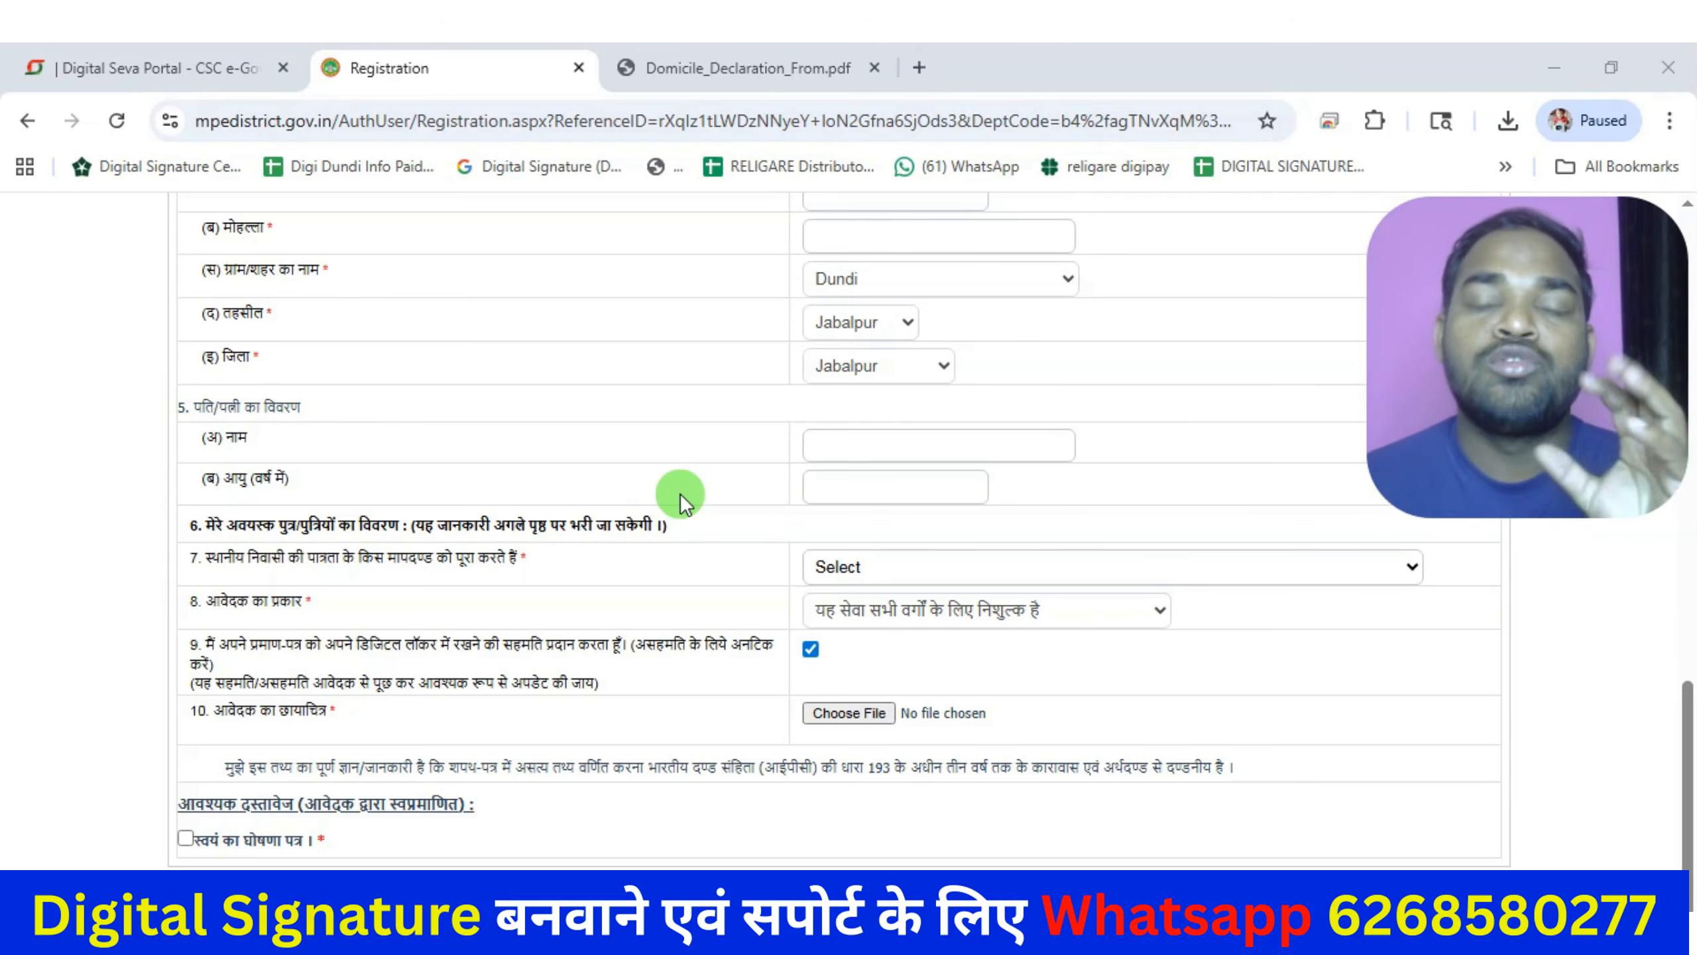
Frame section 5 with the spouse's details using a purple annotation rectangle and undo the marking.
left_click_drag(1396, 425, 1335, 319)
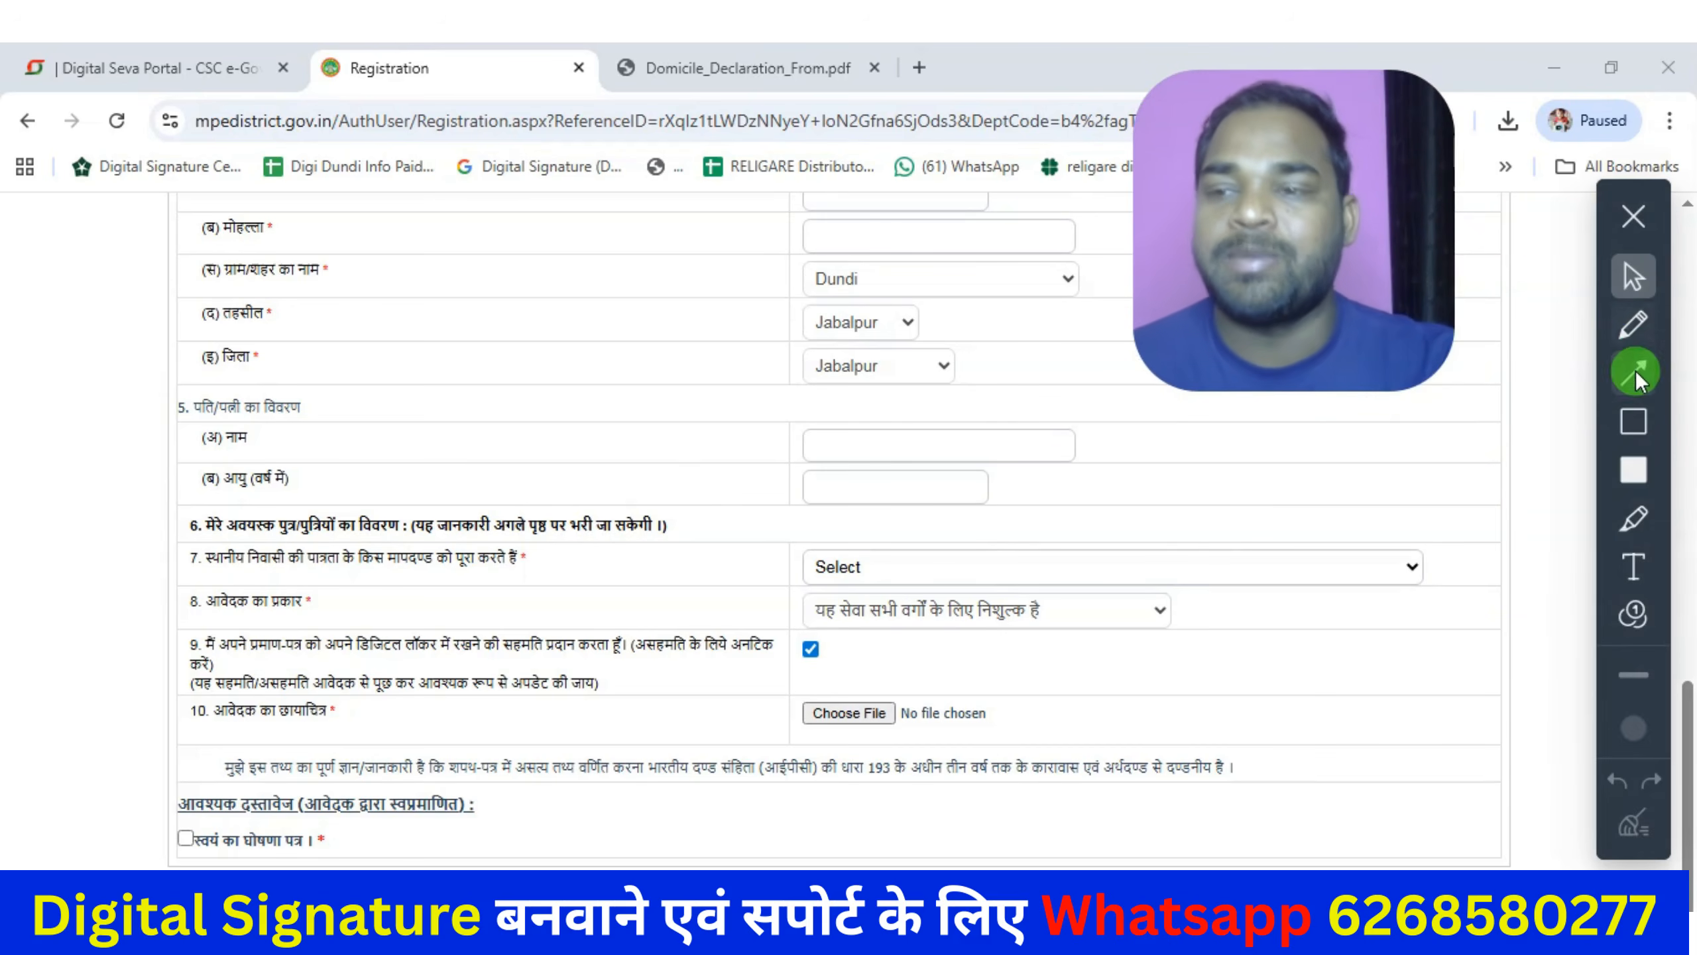
left_click(1634, 423)
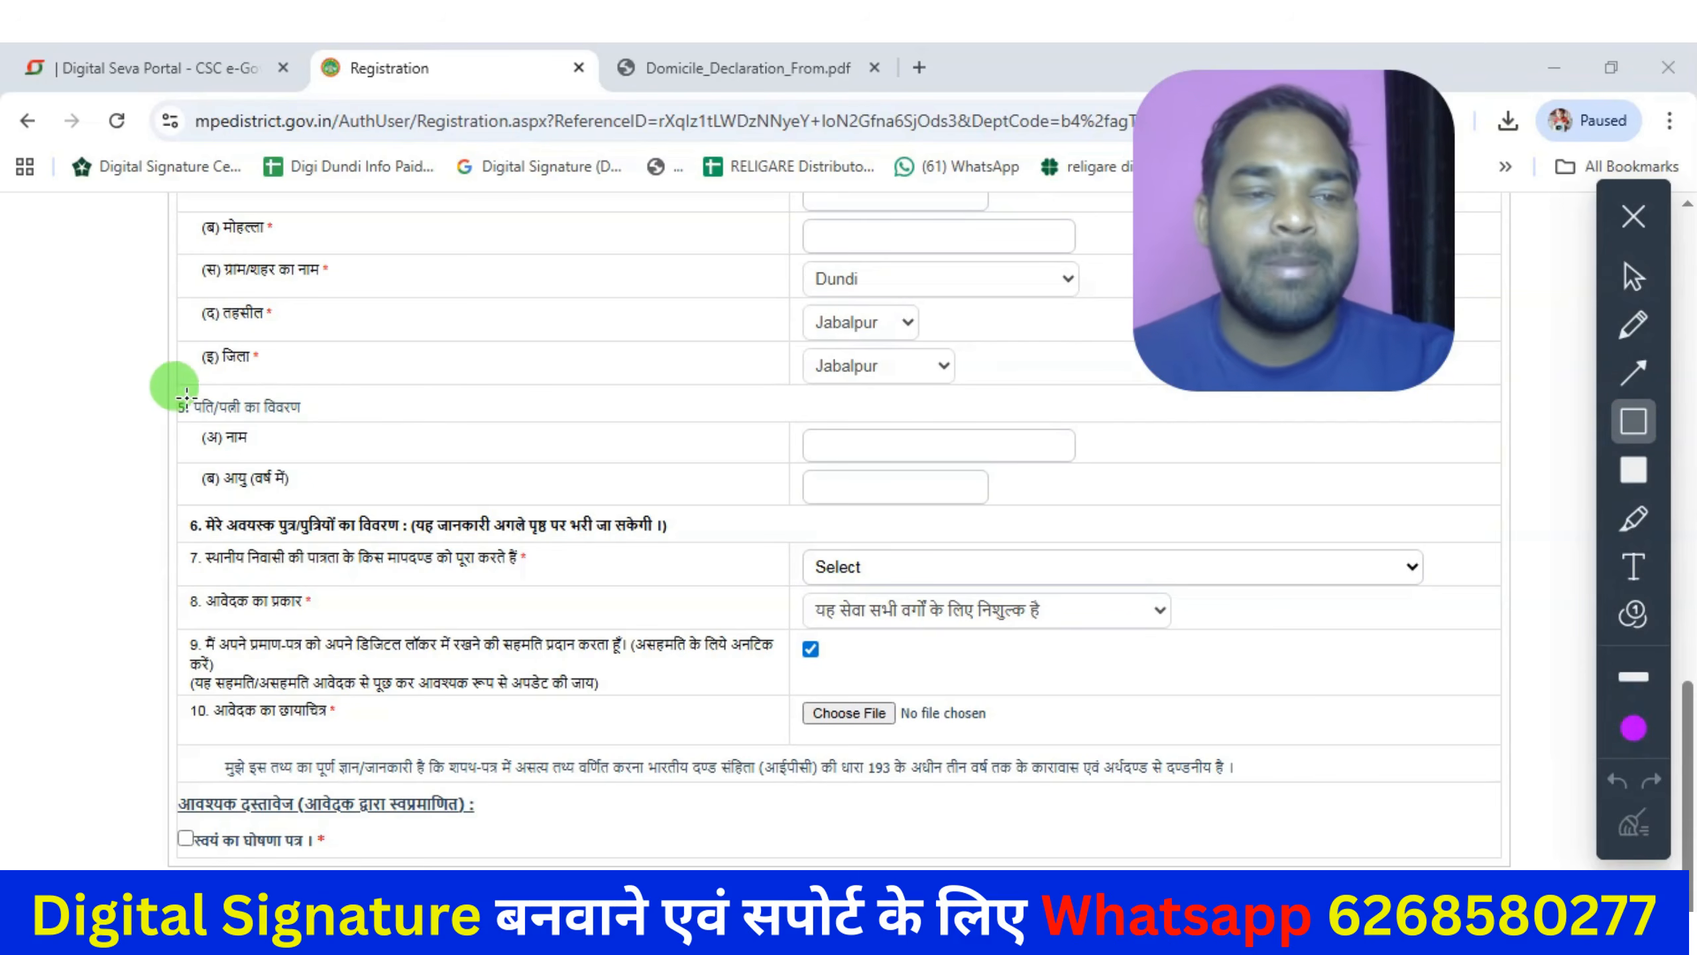
mouse_move(165, 390)
left_mouse_down()
mouse_move(588, 484)
mouse_move(1088, 498)
mouse_move(1110, 515)
left_mouse_up()
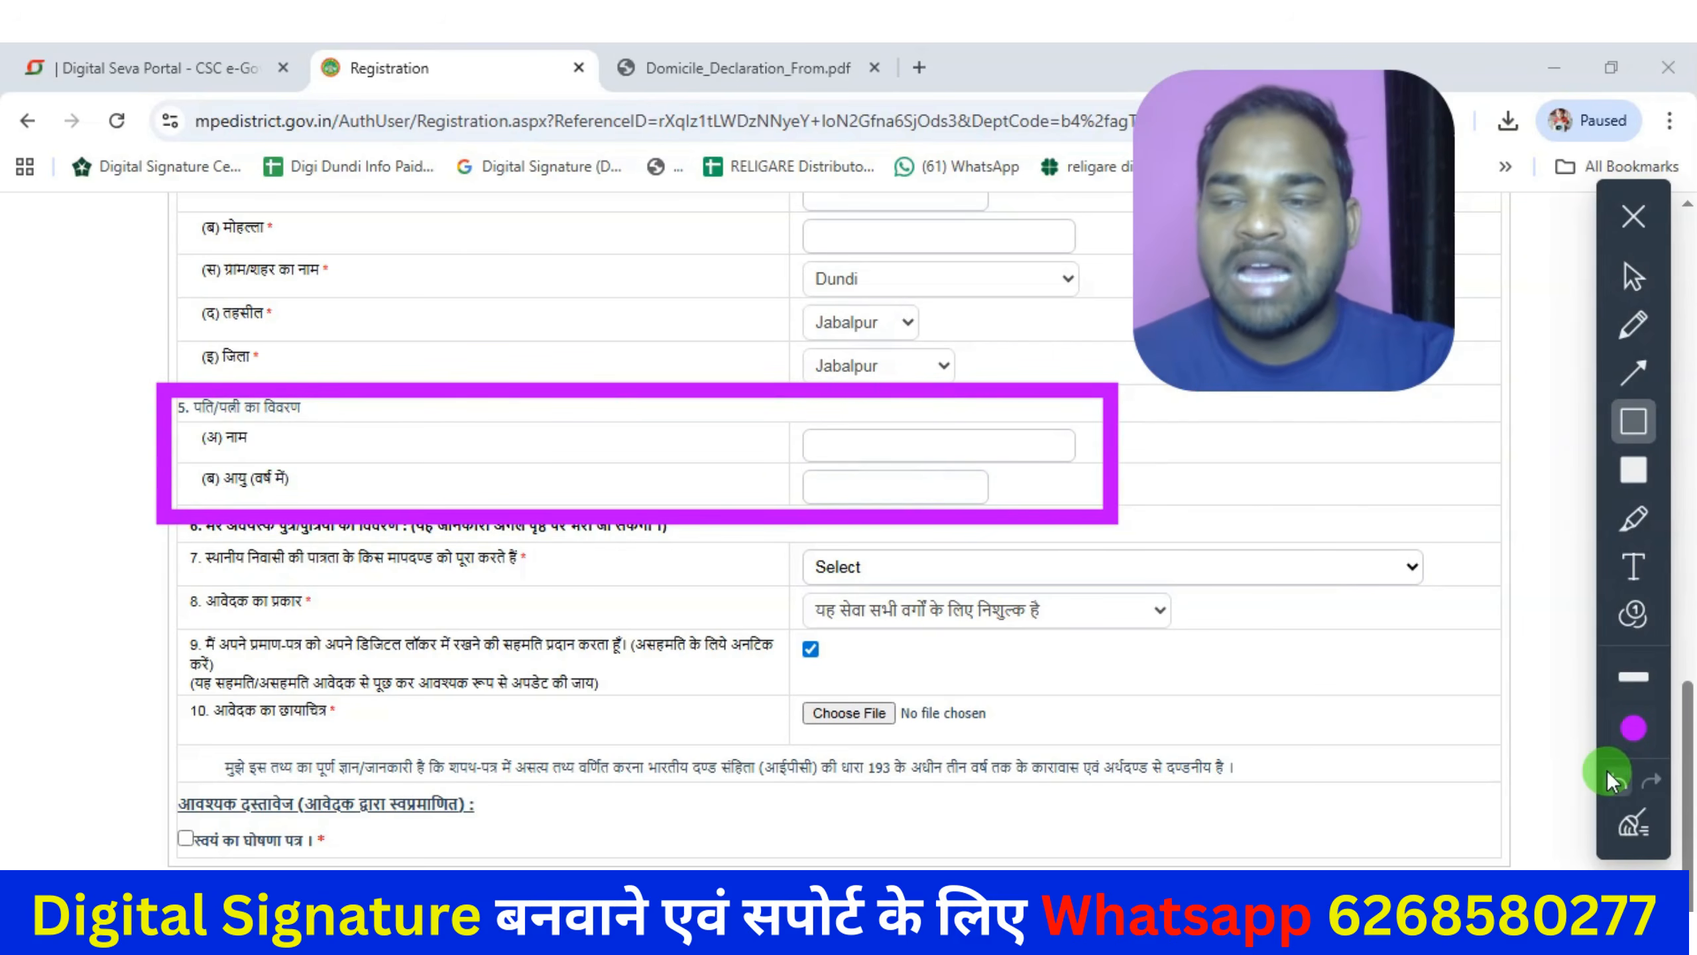
left_click(1617, 780)
left_click(1634, 275)
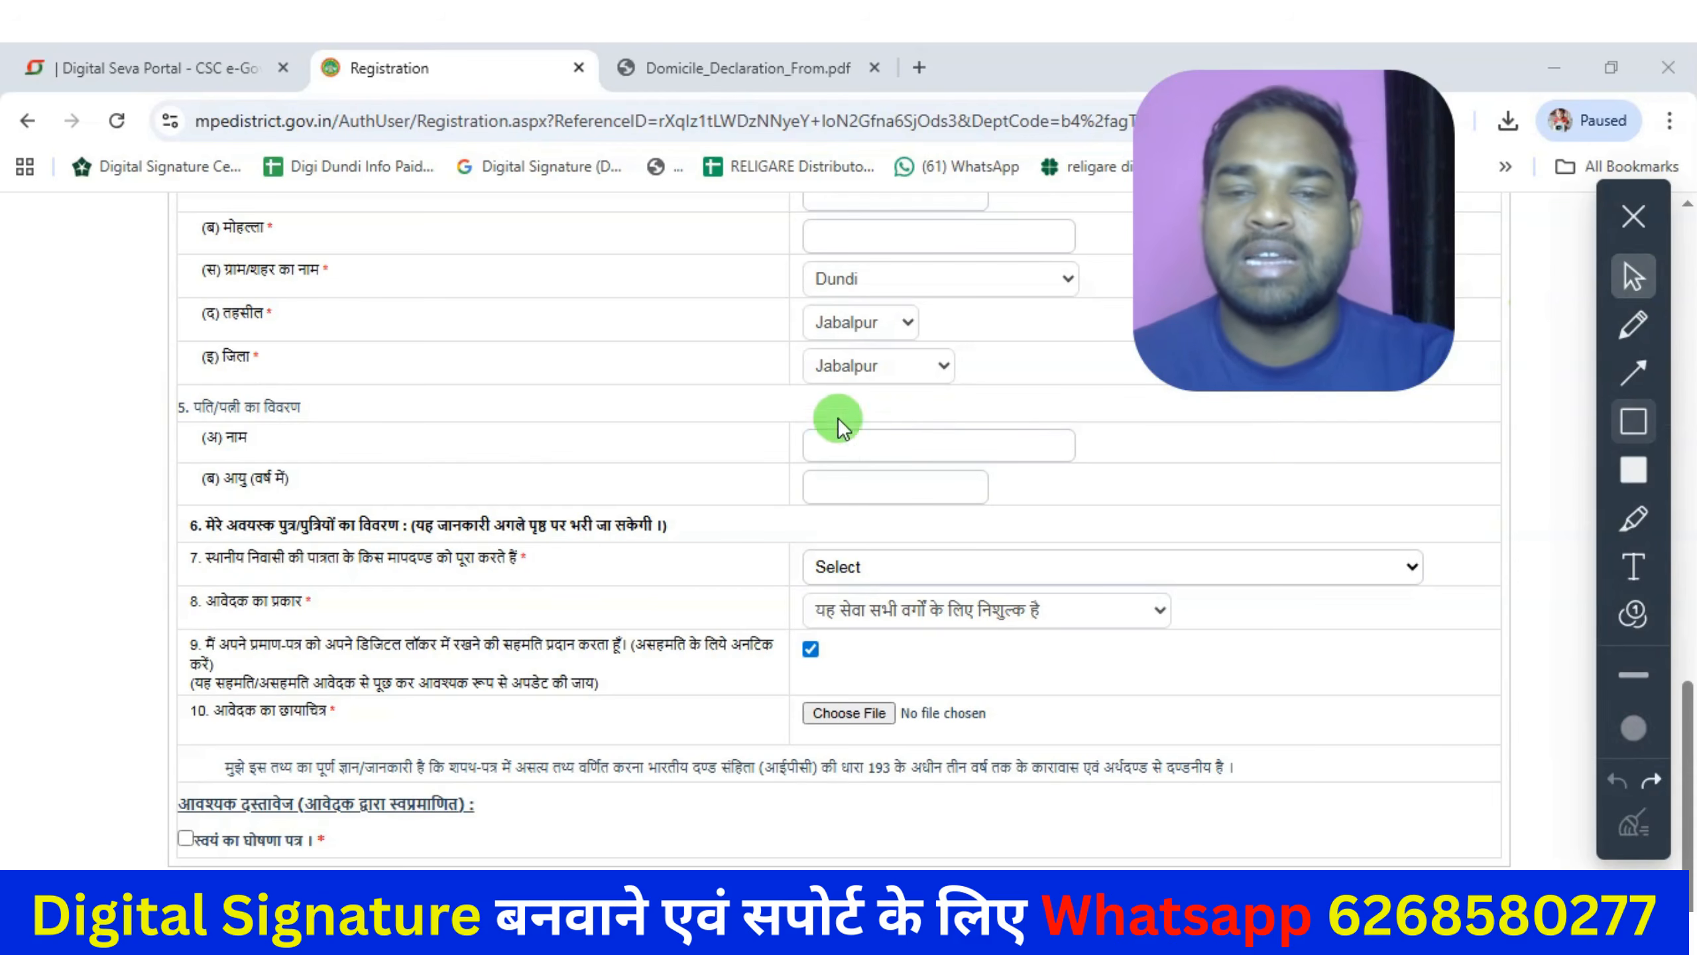
Set the local-resident eligibility criterion to 3.2, at least 15 years of continuous residence in Madhya Pradesh.
left_click(949, 450)
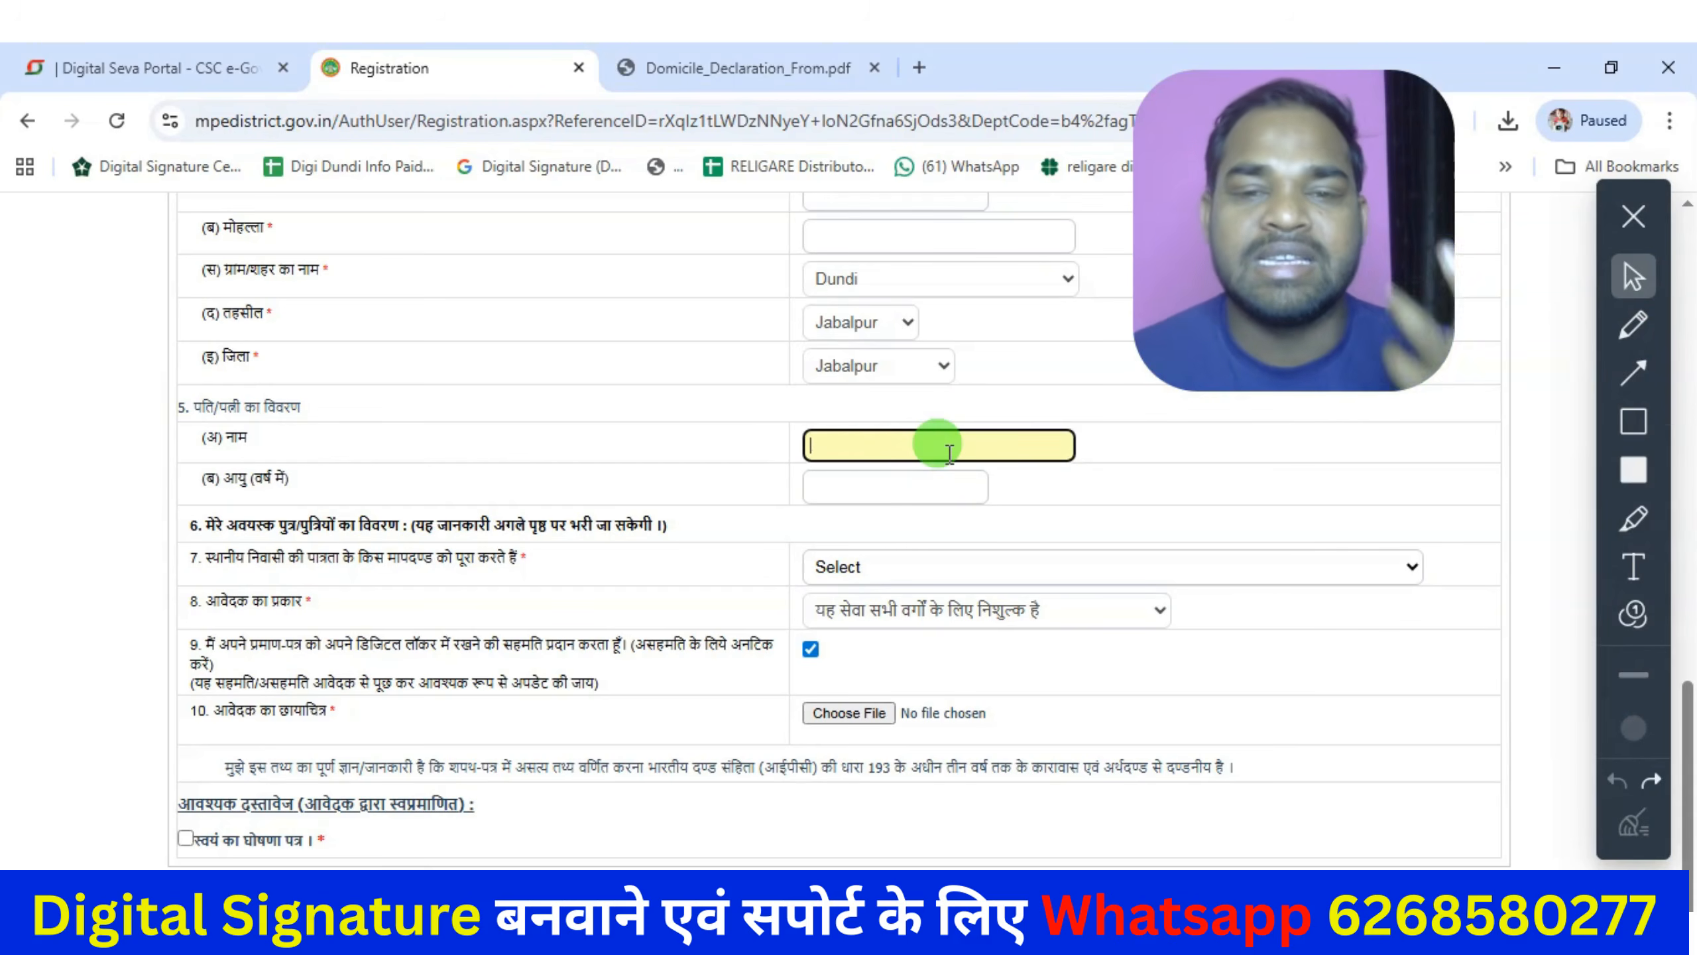
left_click(910, 484)
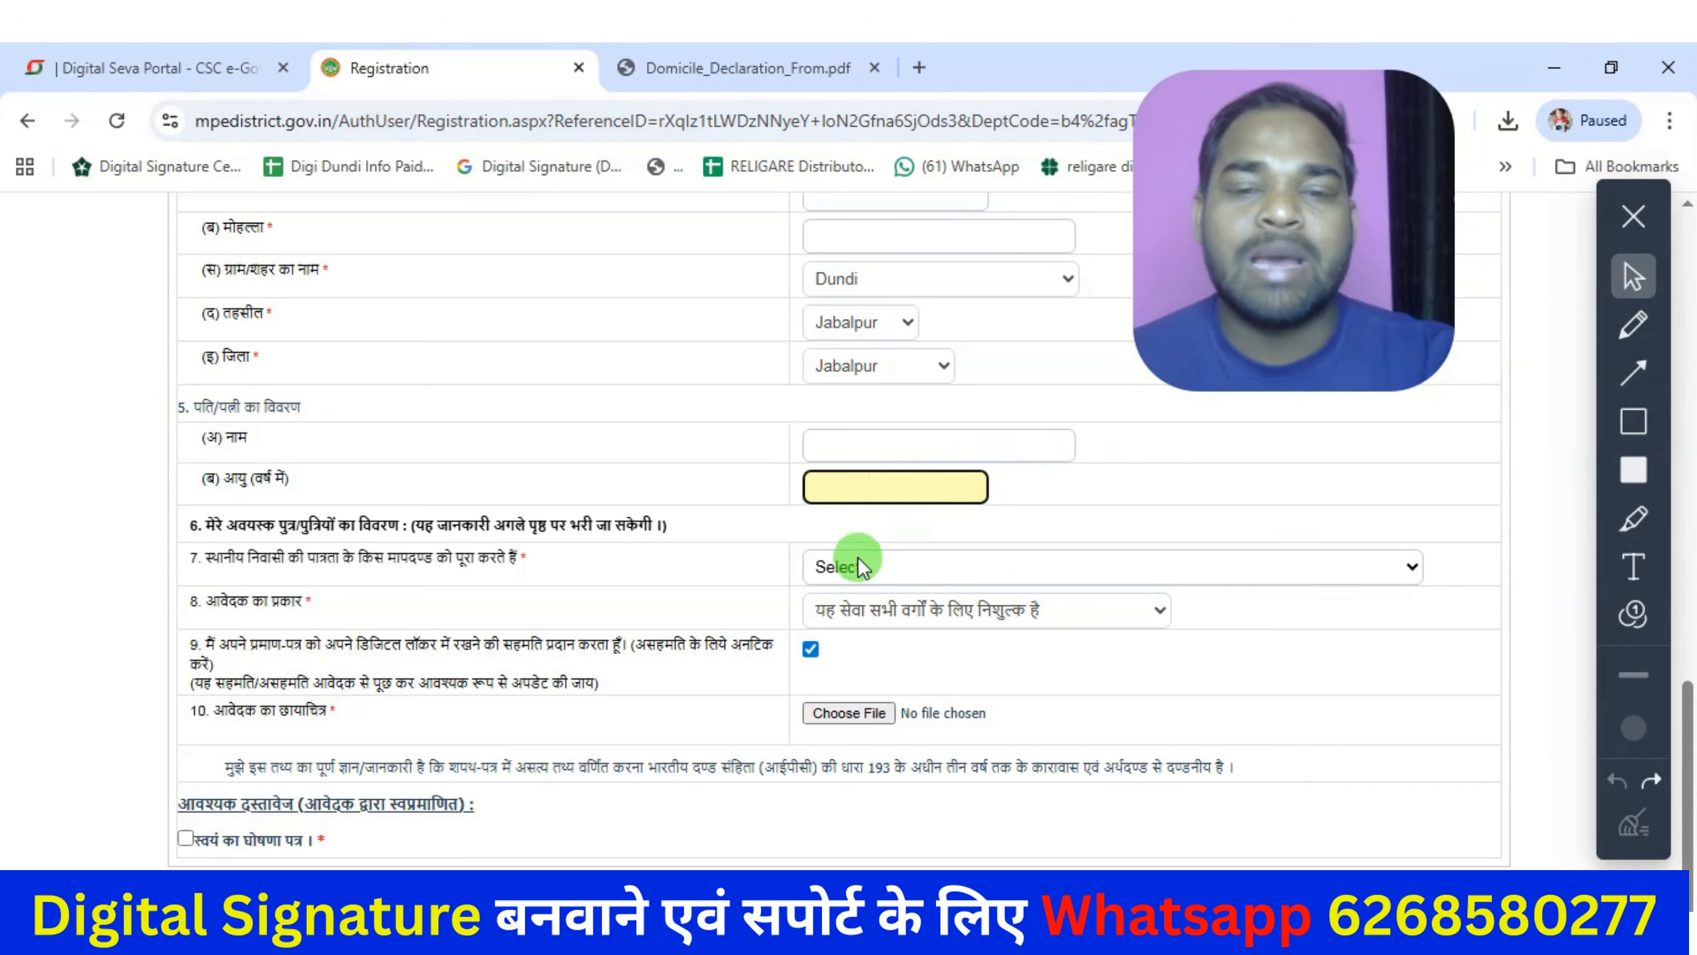
left_click_drag(294, 561, 962, 574)
left_click(964, 571)
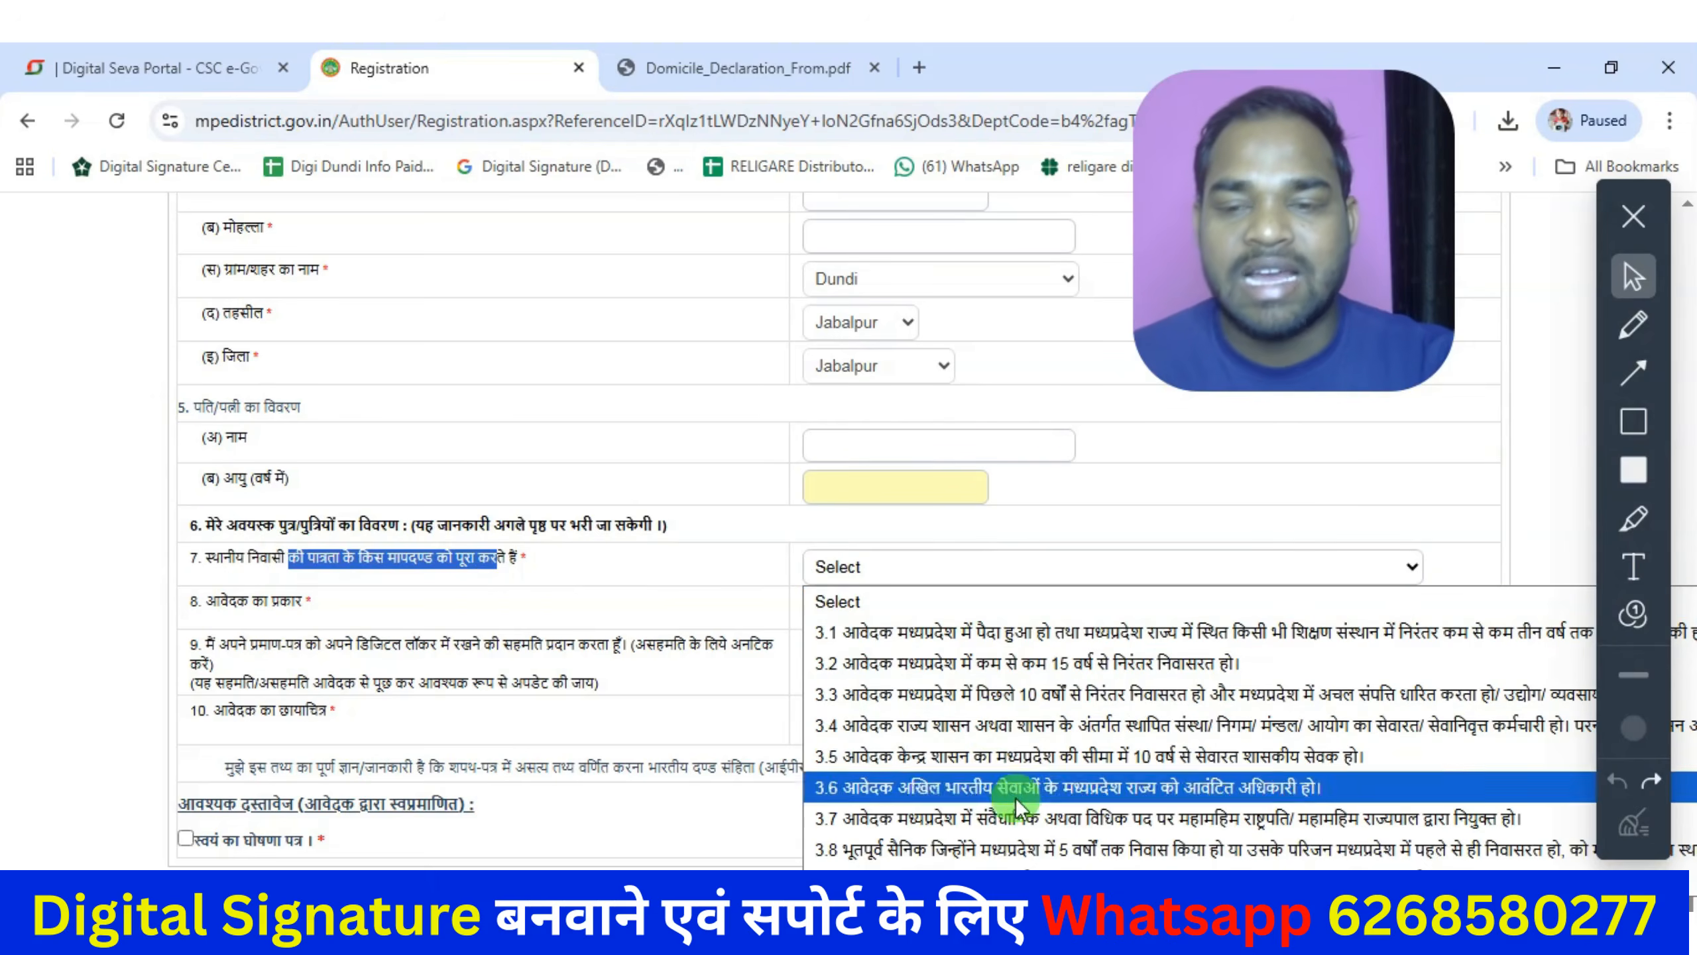
left_click(1088, 661)
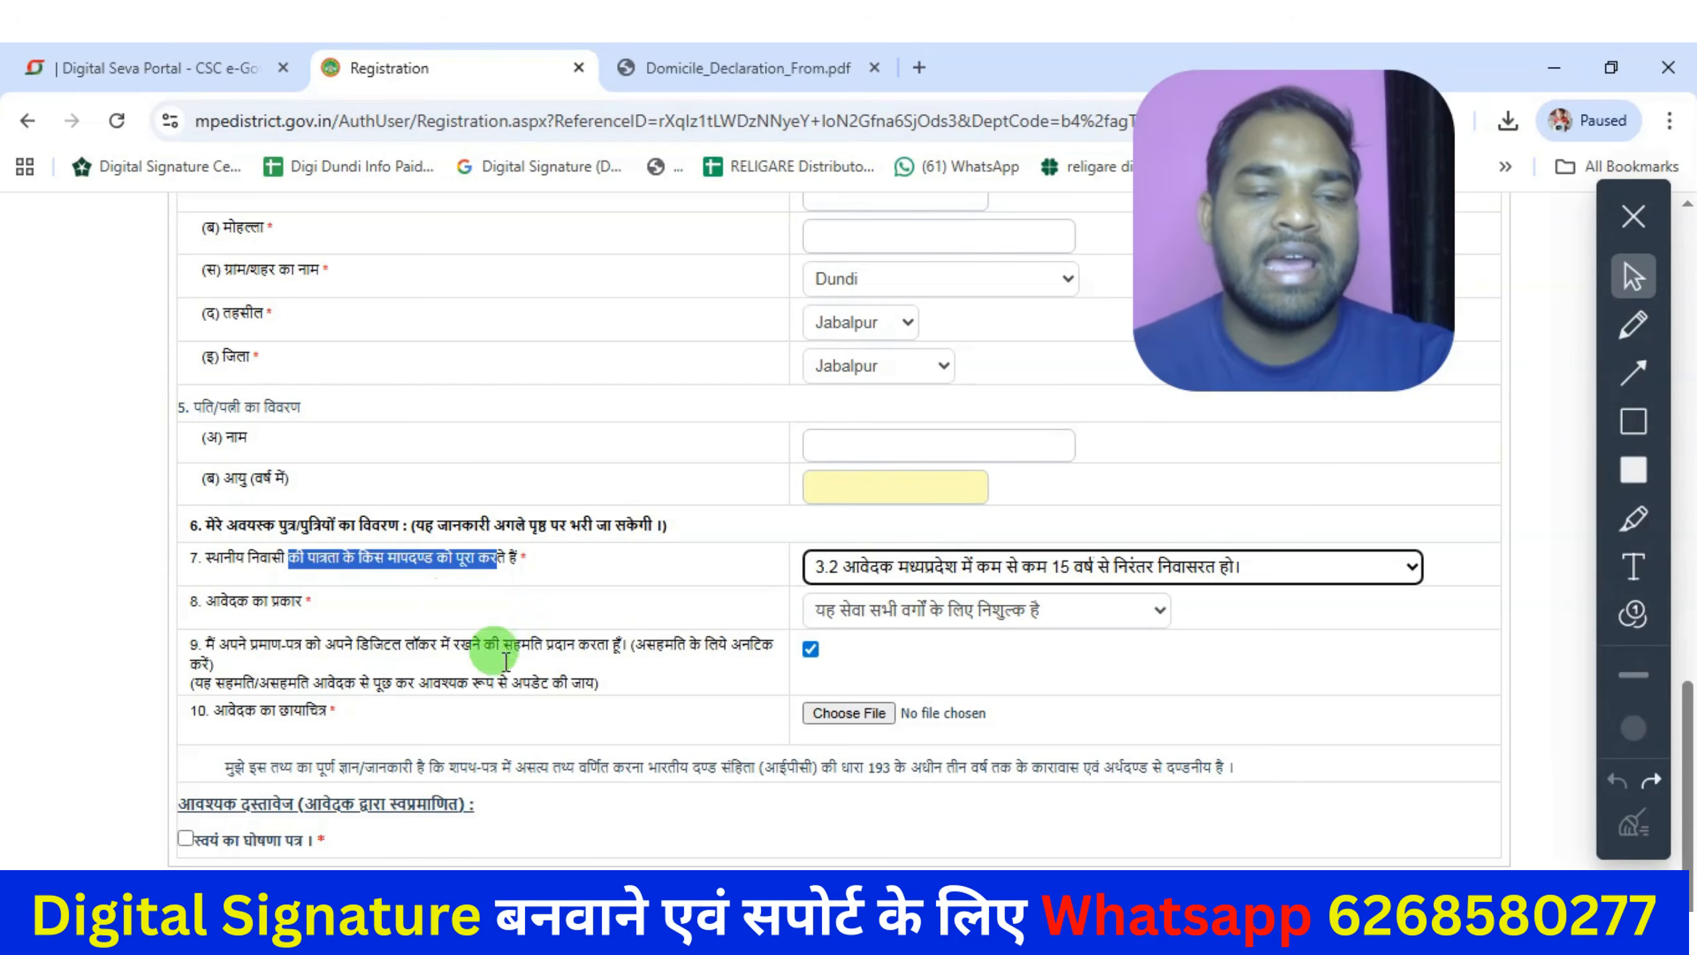
Check the applicant photo requirement and tick the self-declaration (स्वयं का घोषणा पत्र) under the required documents.
left_click_drag(237, 710, 330, 710)
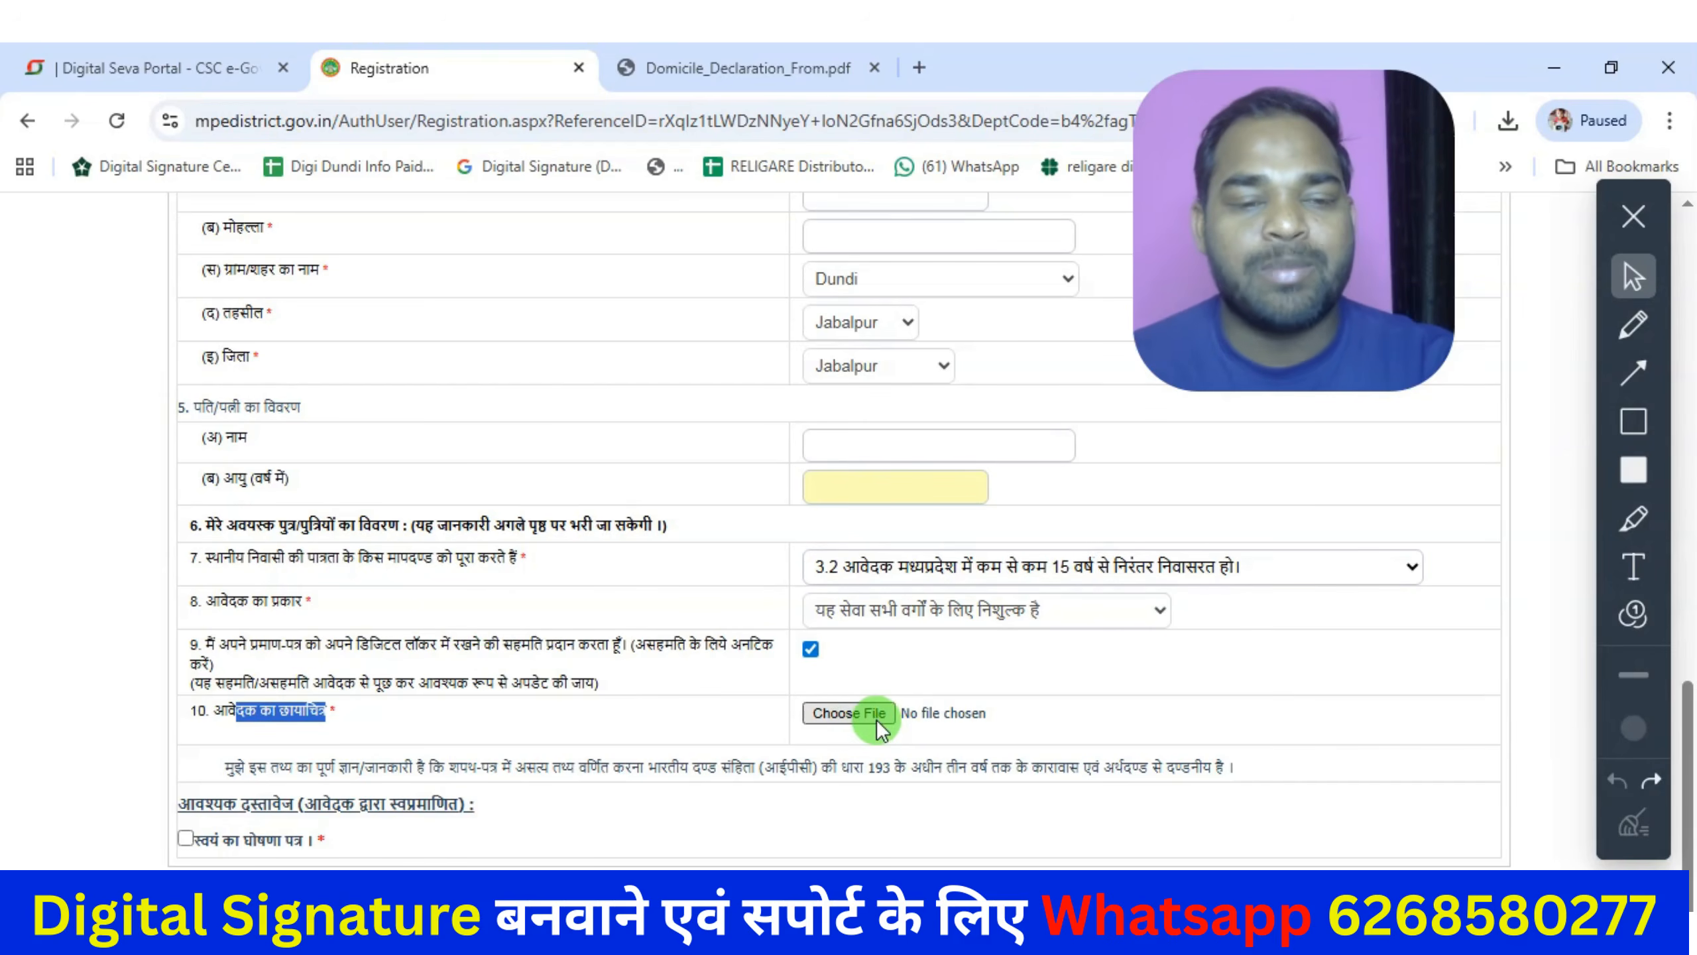
scroll(933, 662, "down", 1)
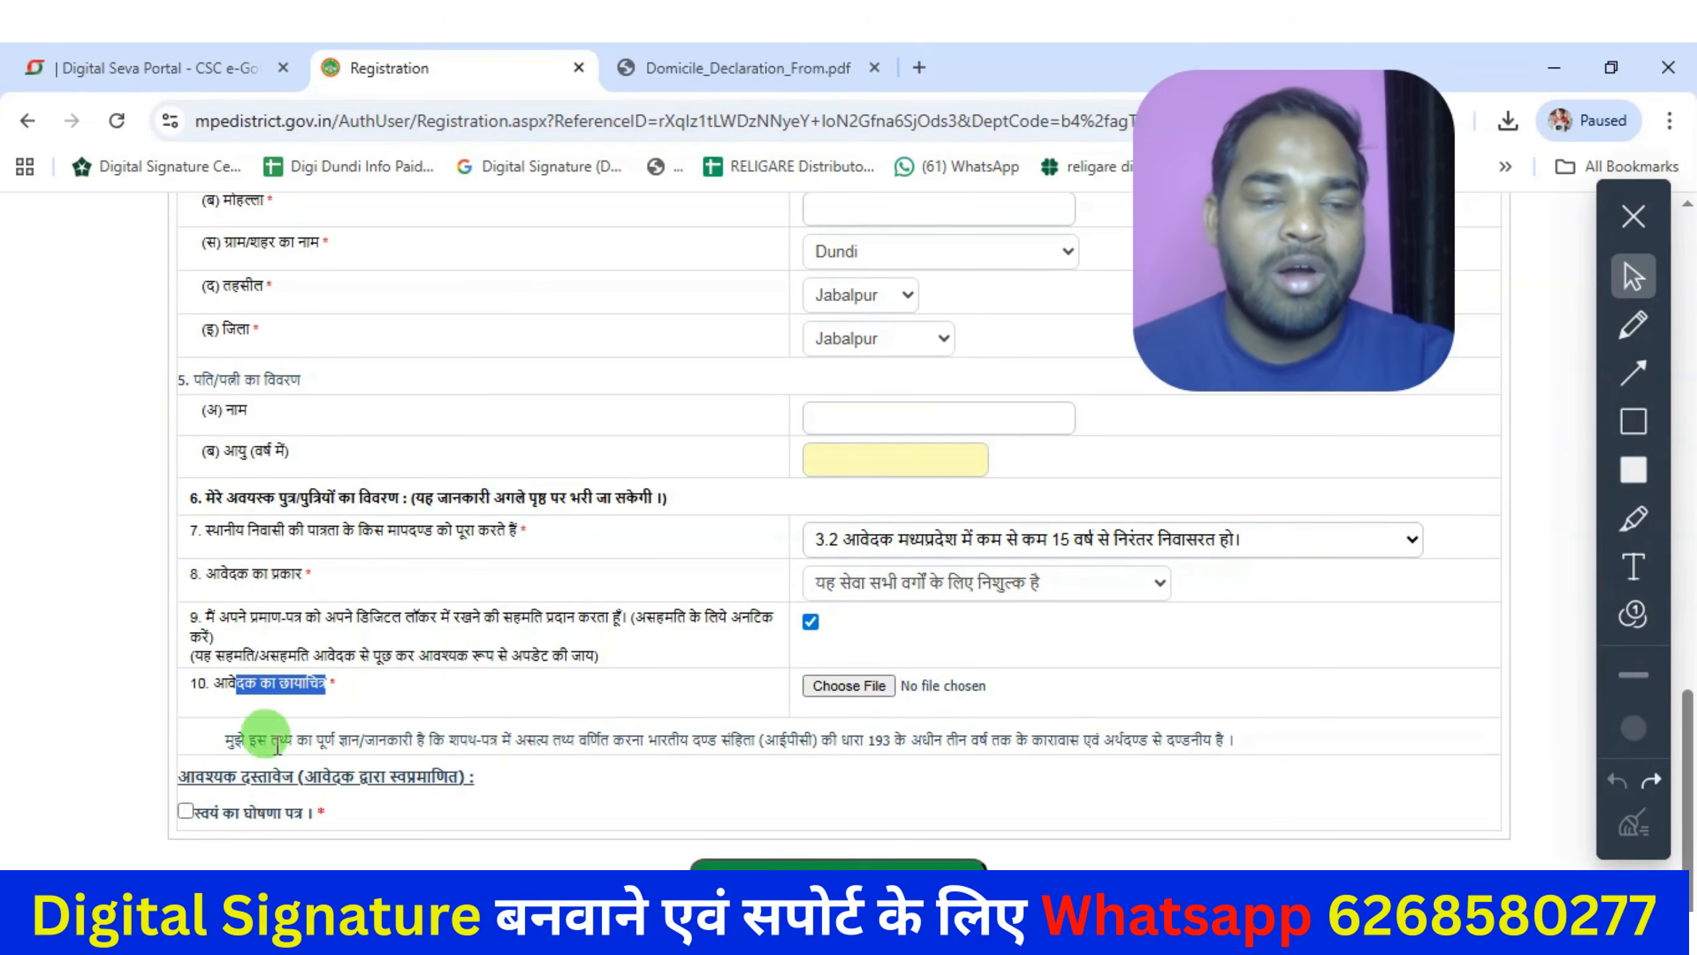
left_click(186, 811)
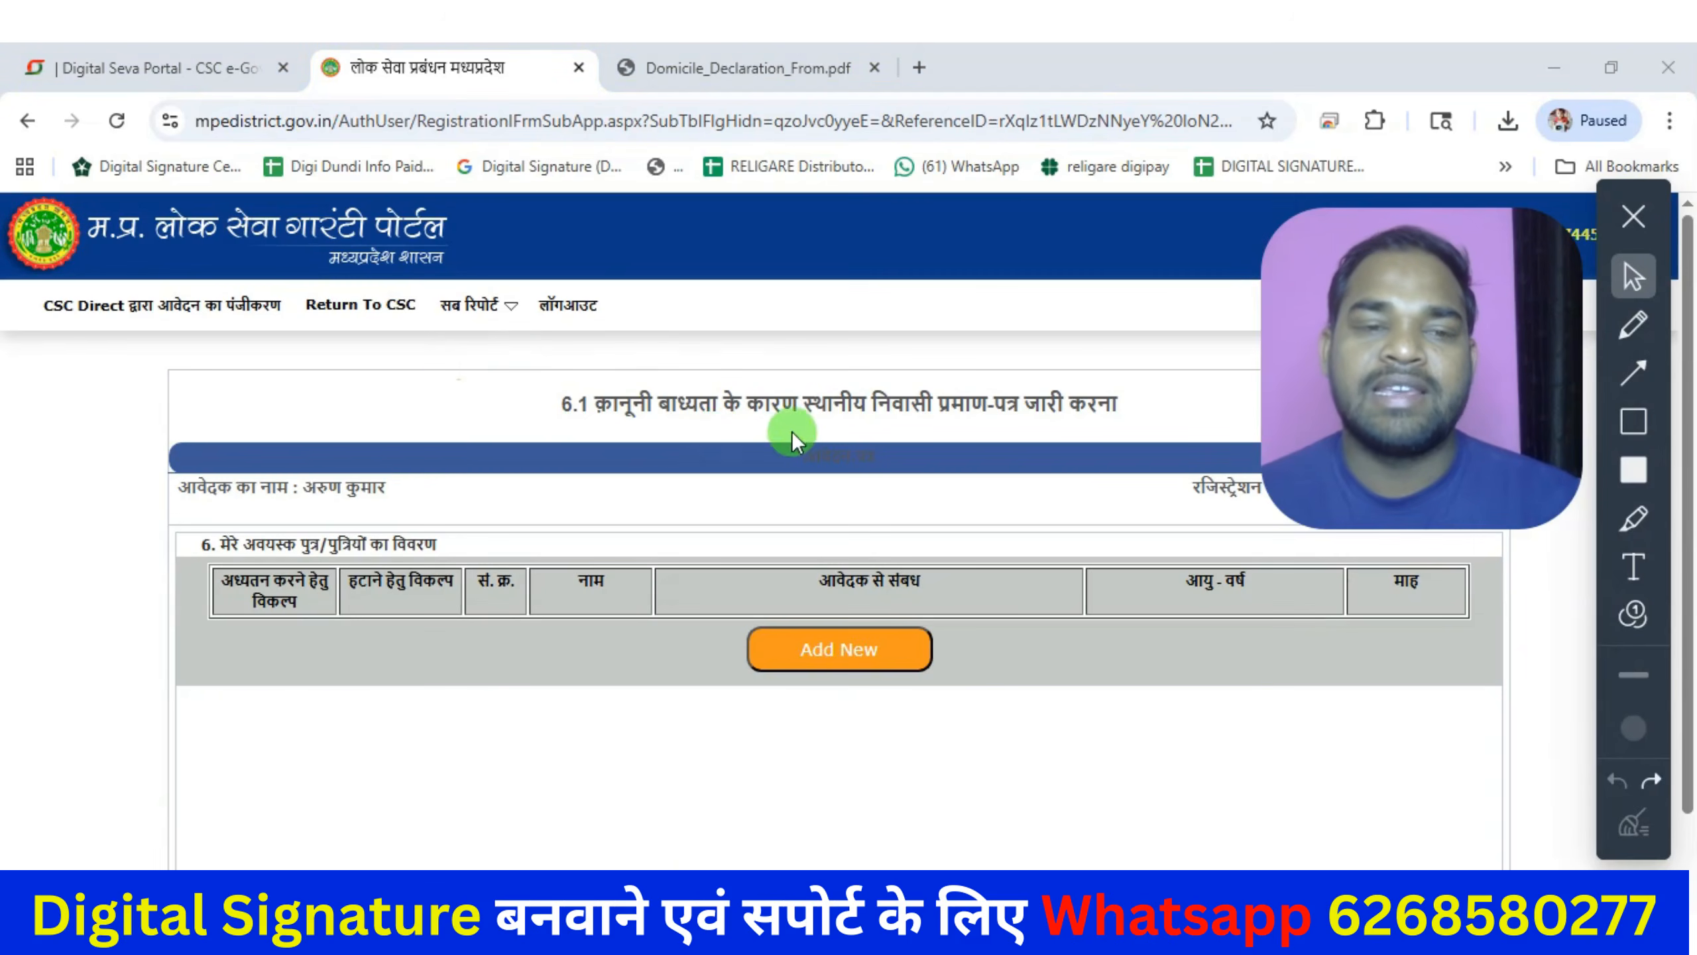
Examine section 6 on minor children, point an annotation arrow at its Add New option and undo the arrow.
scroll(261, 490, "down", 2)
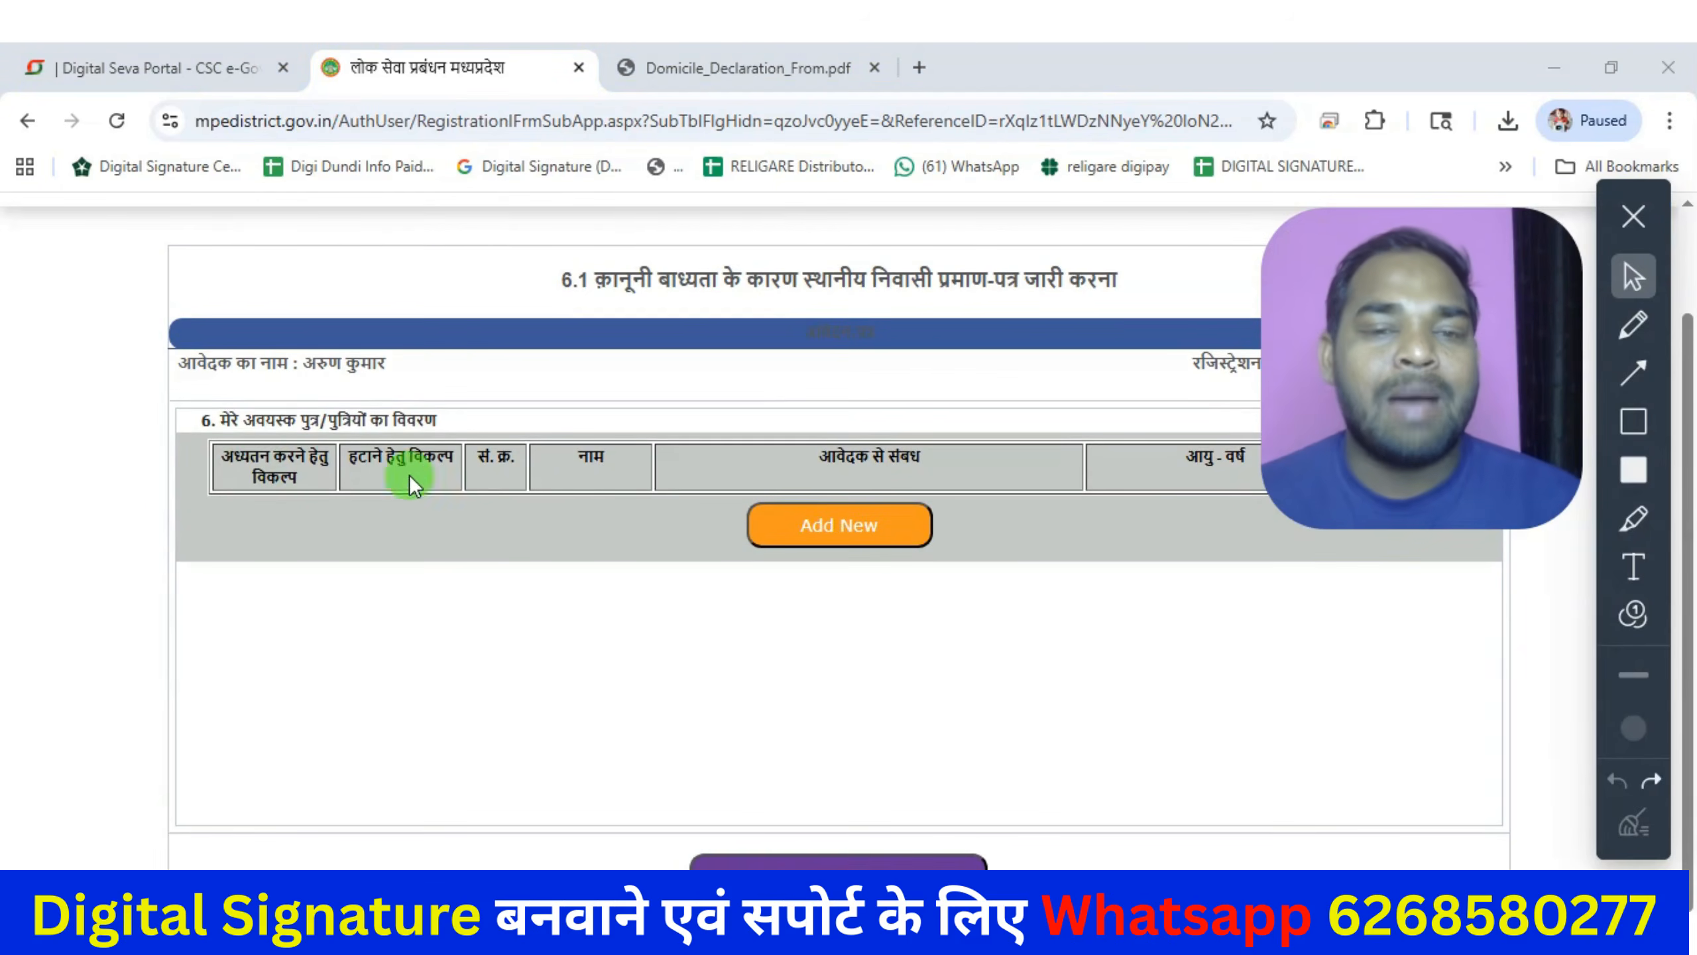
left_click_drag(219, 419, 481, 420)
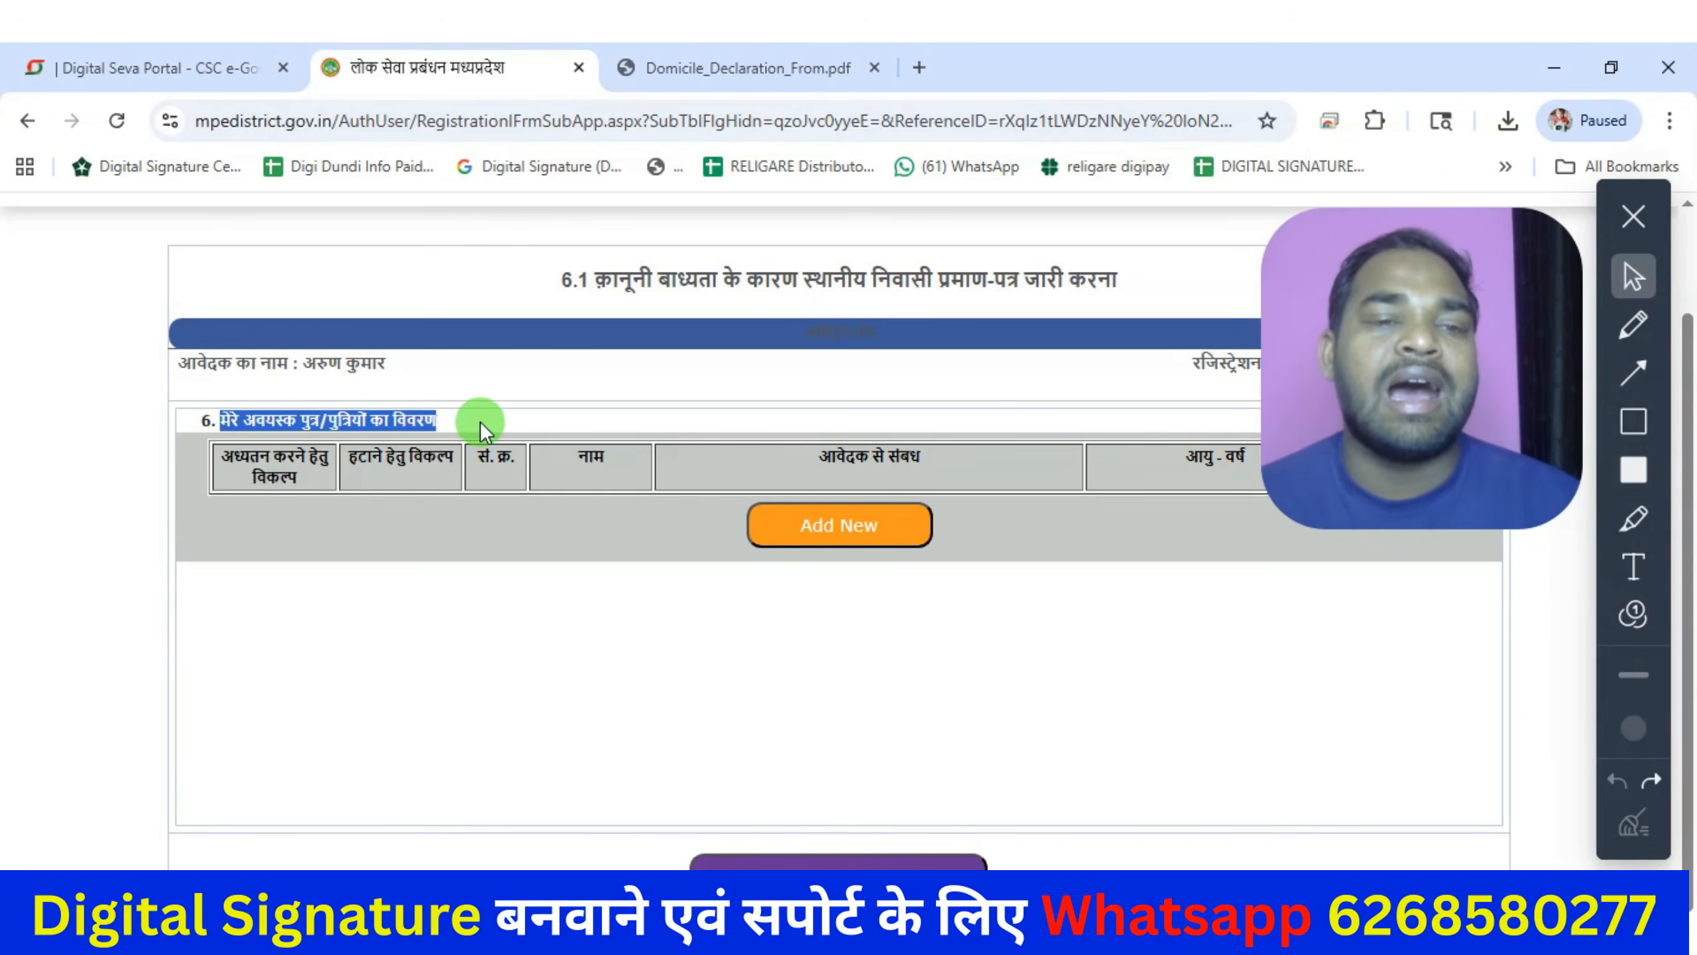
left_click(492, 419)
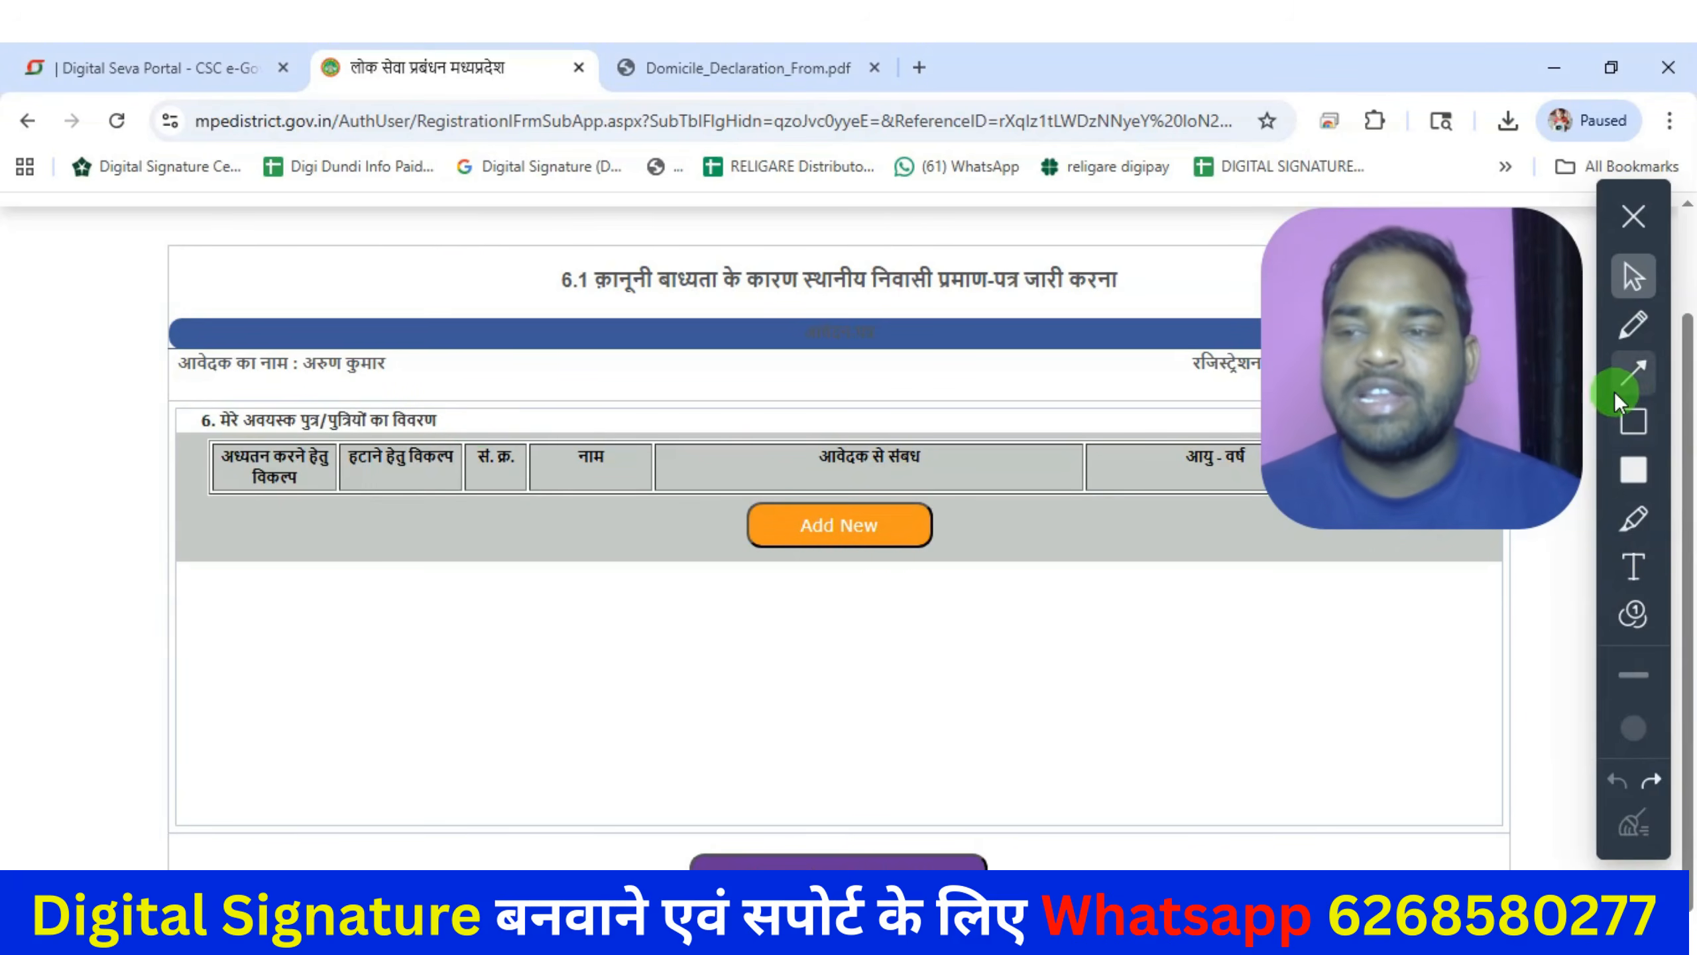
left_click(1634, 373)
mouse_move(380, 721)
left_mouse_down()
mouse_move(628, 555)
mouse_move(762, 532)
left_mouse_up()
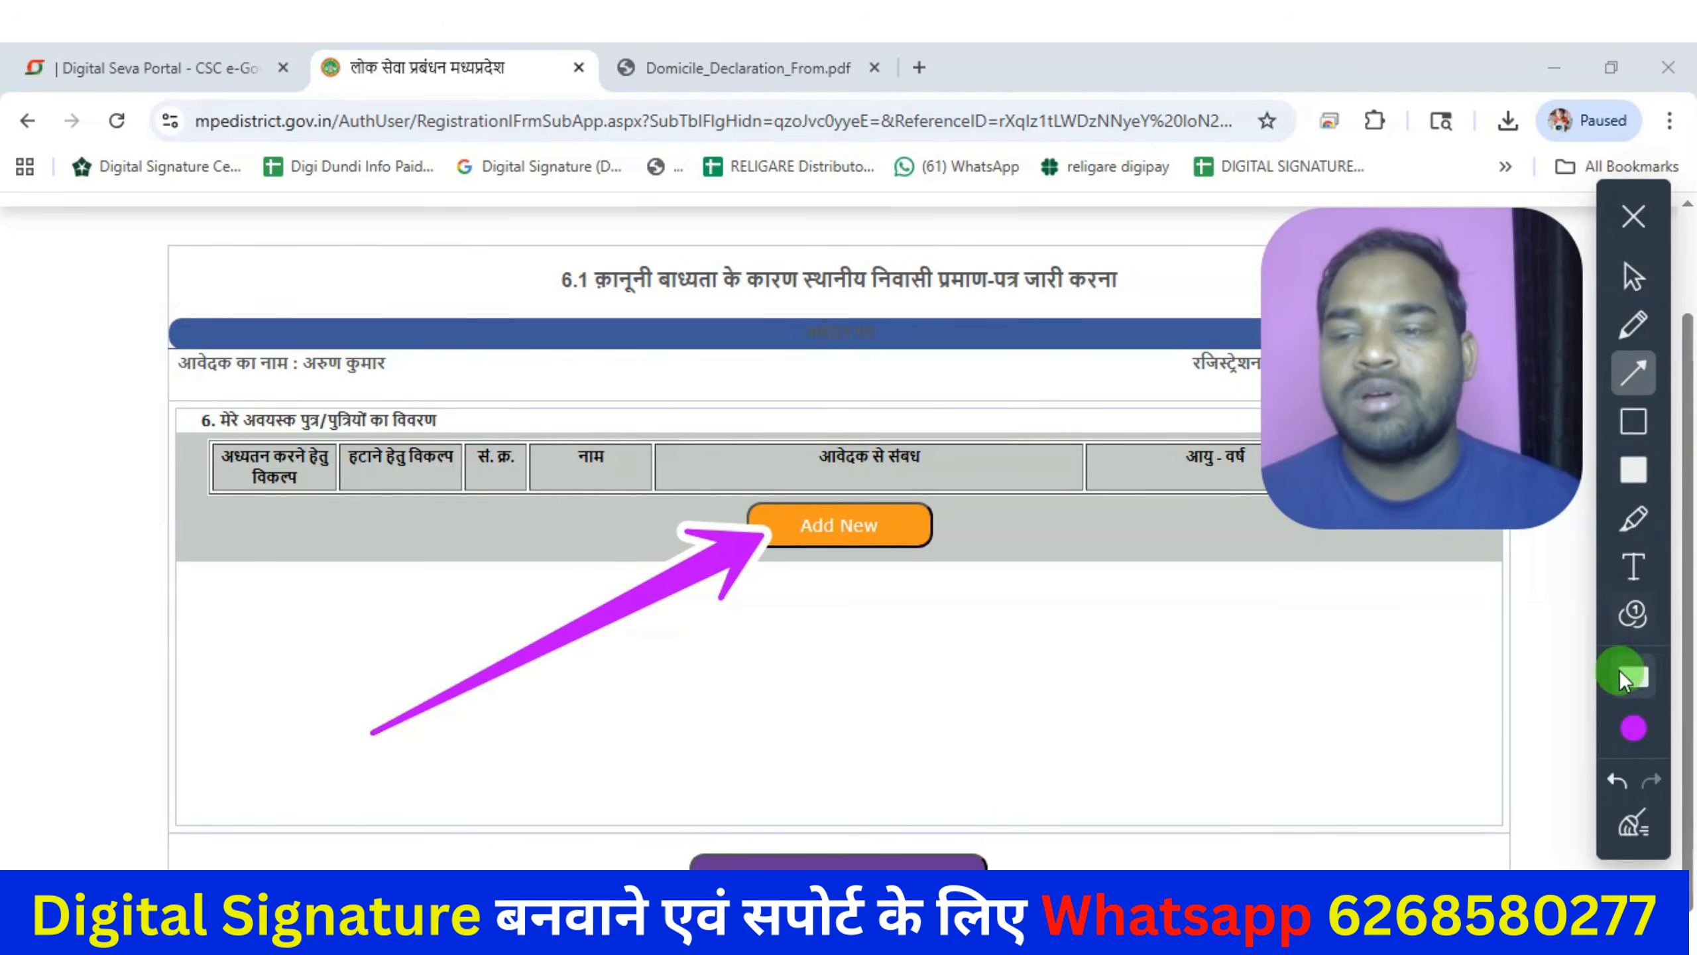
left_click(1617, 780)
left_click(1631, 281)
Start a new minor-child entry, set the relationship to the applicant to पुत्री and try to submit the entry.
left_click(794, 532)
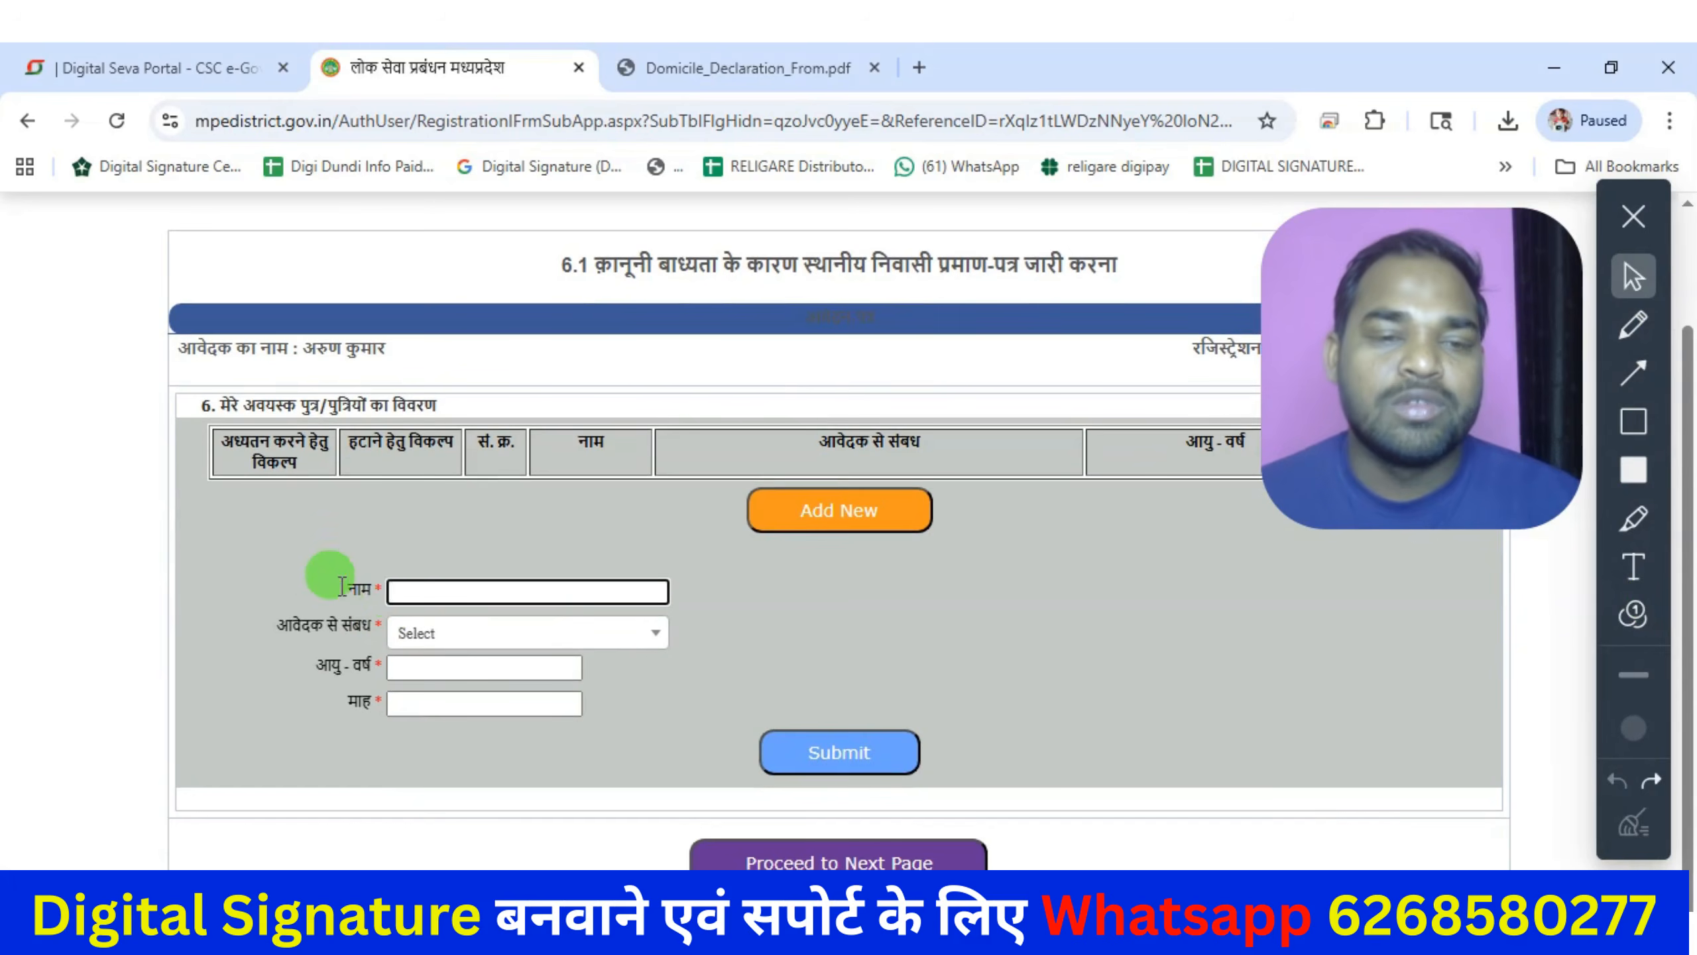
double_click(363, 587)
left_click(468, 582)
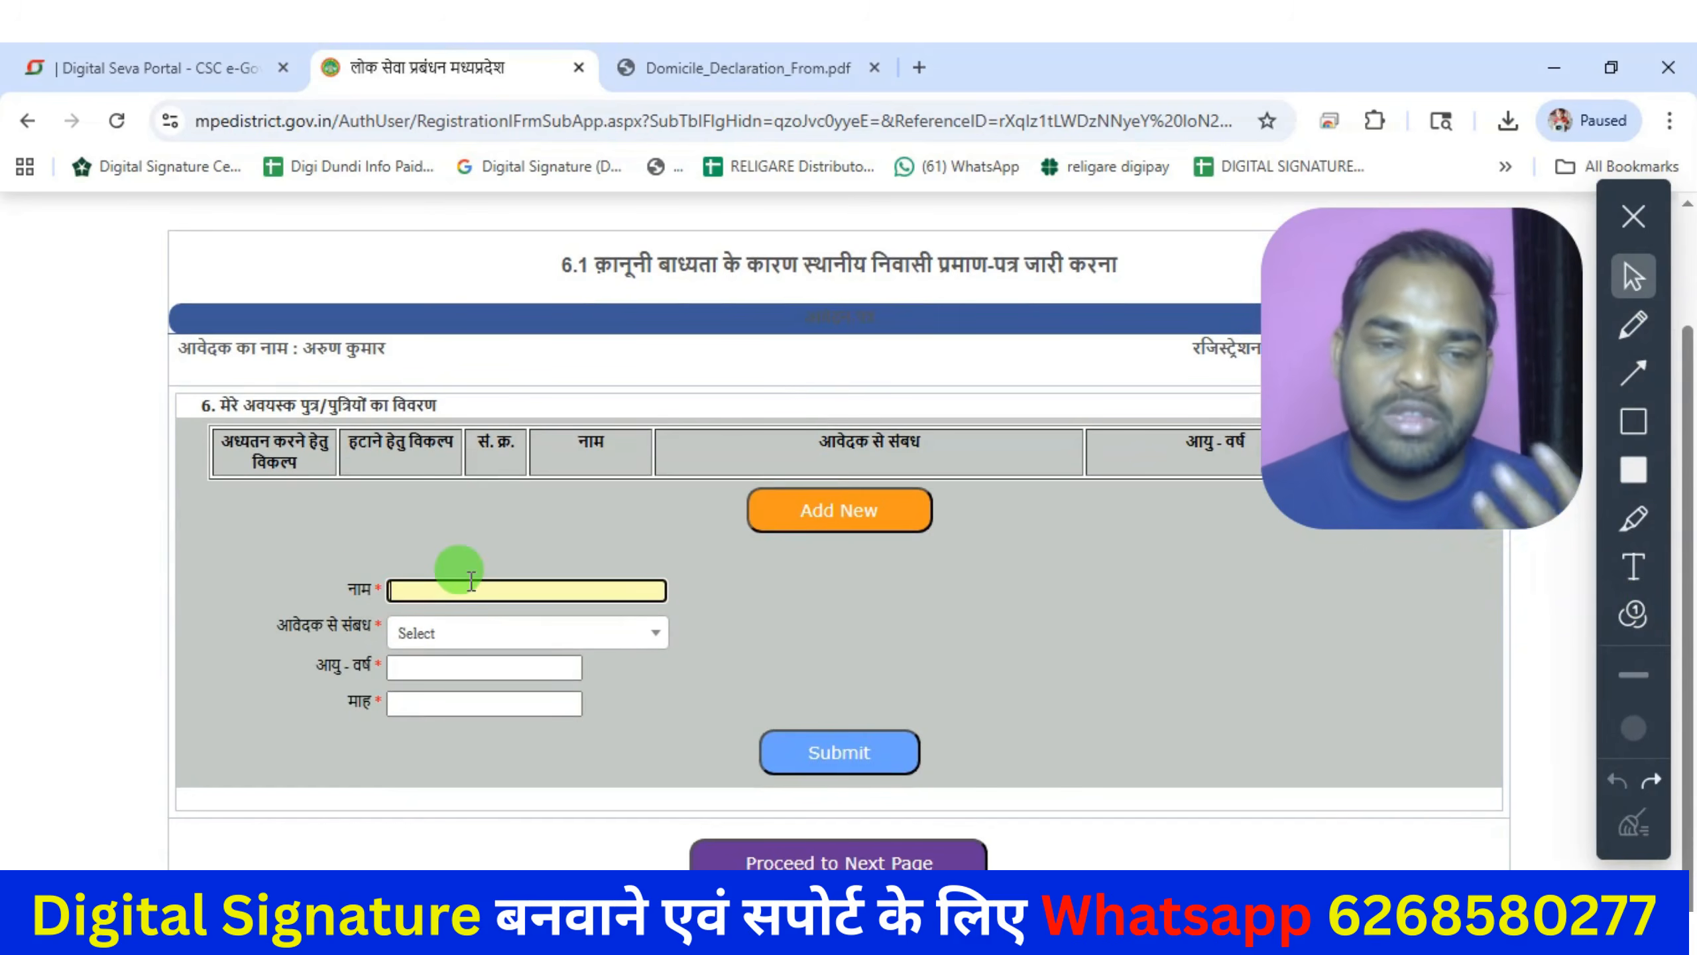
left_click(444, 633)
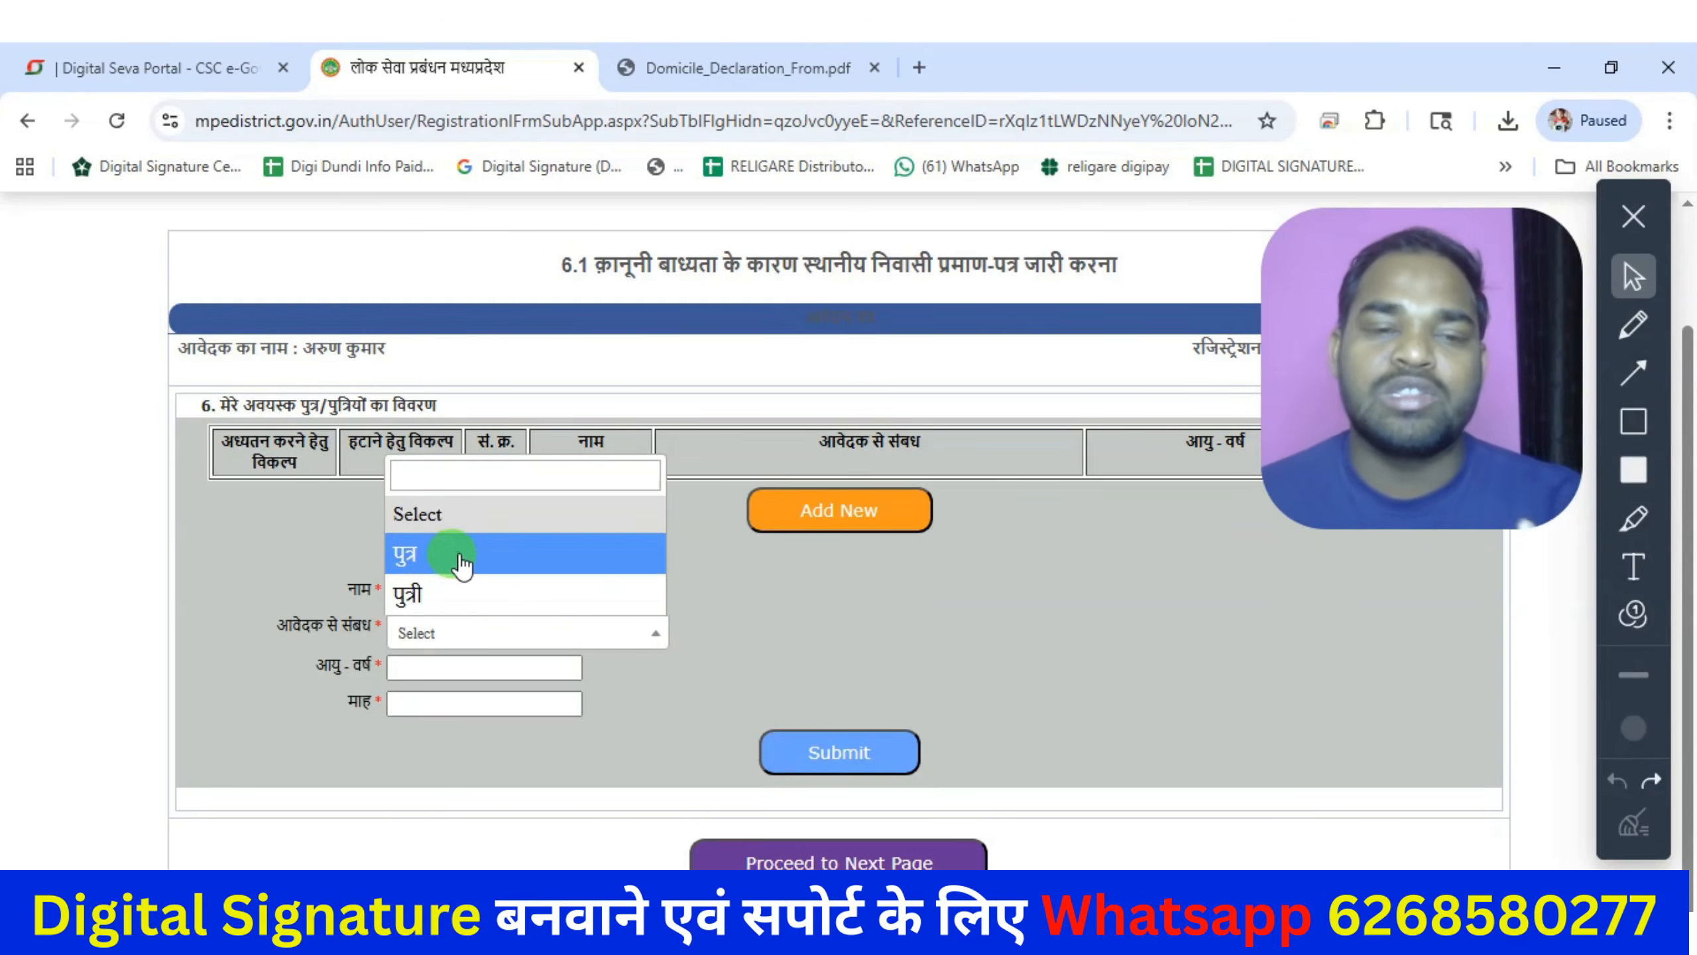
left_click(438, 594)
left_click(429, 679)
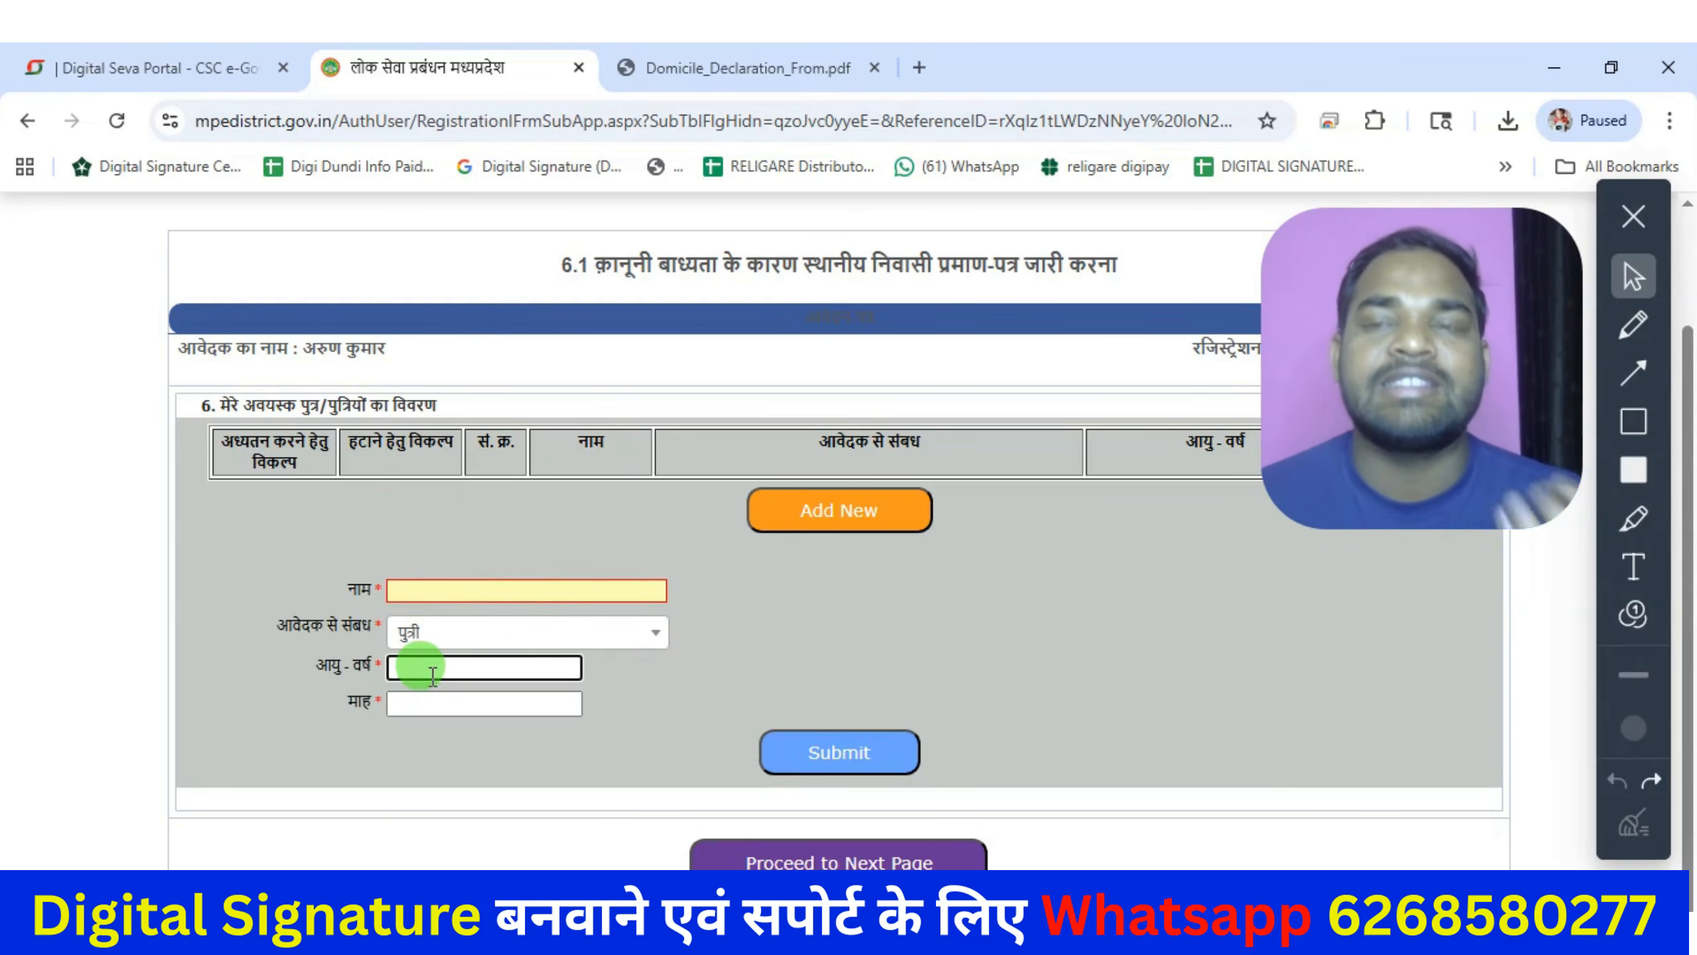
left_click(436, 703)
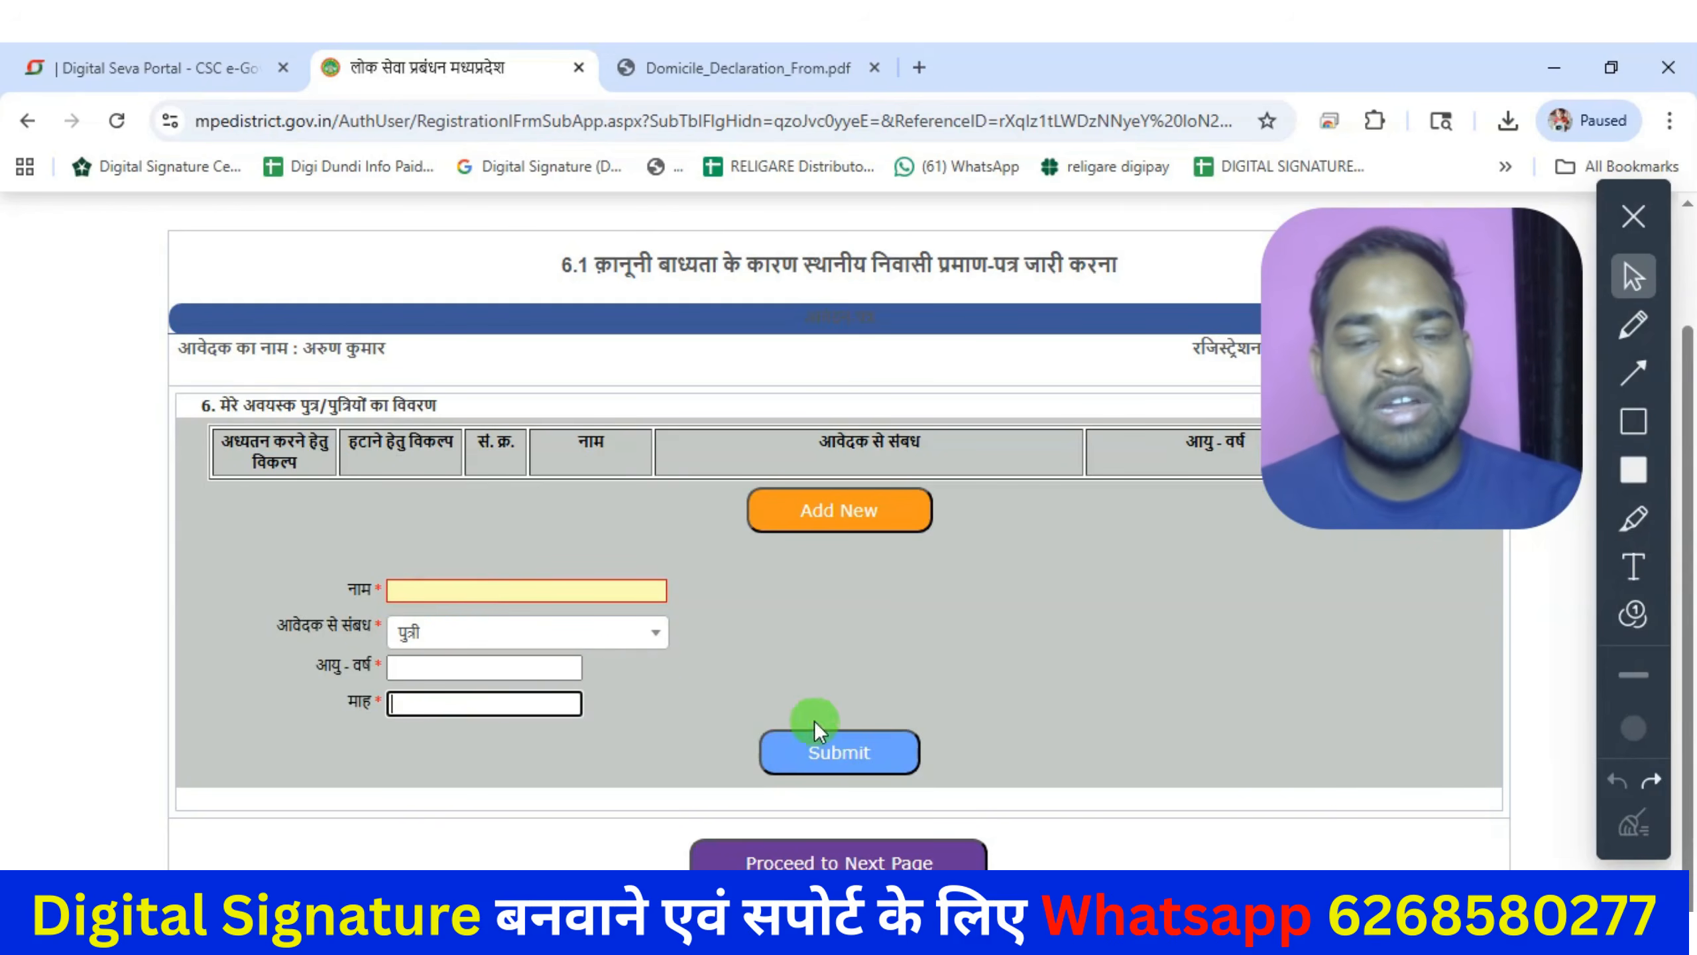
left_click(792, 749)
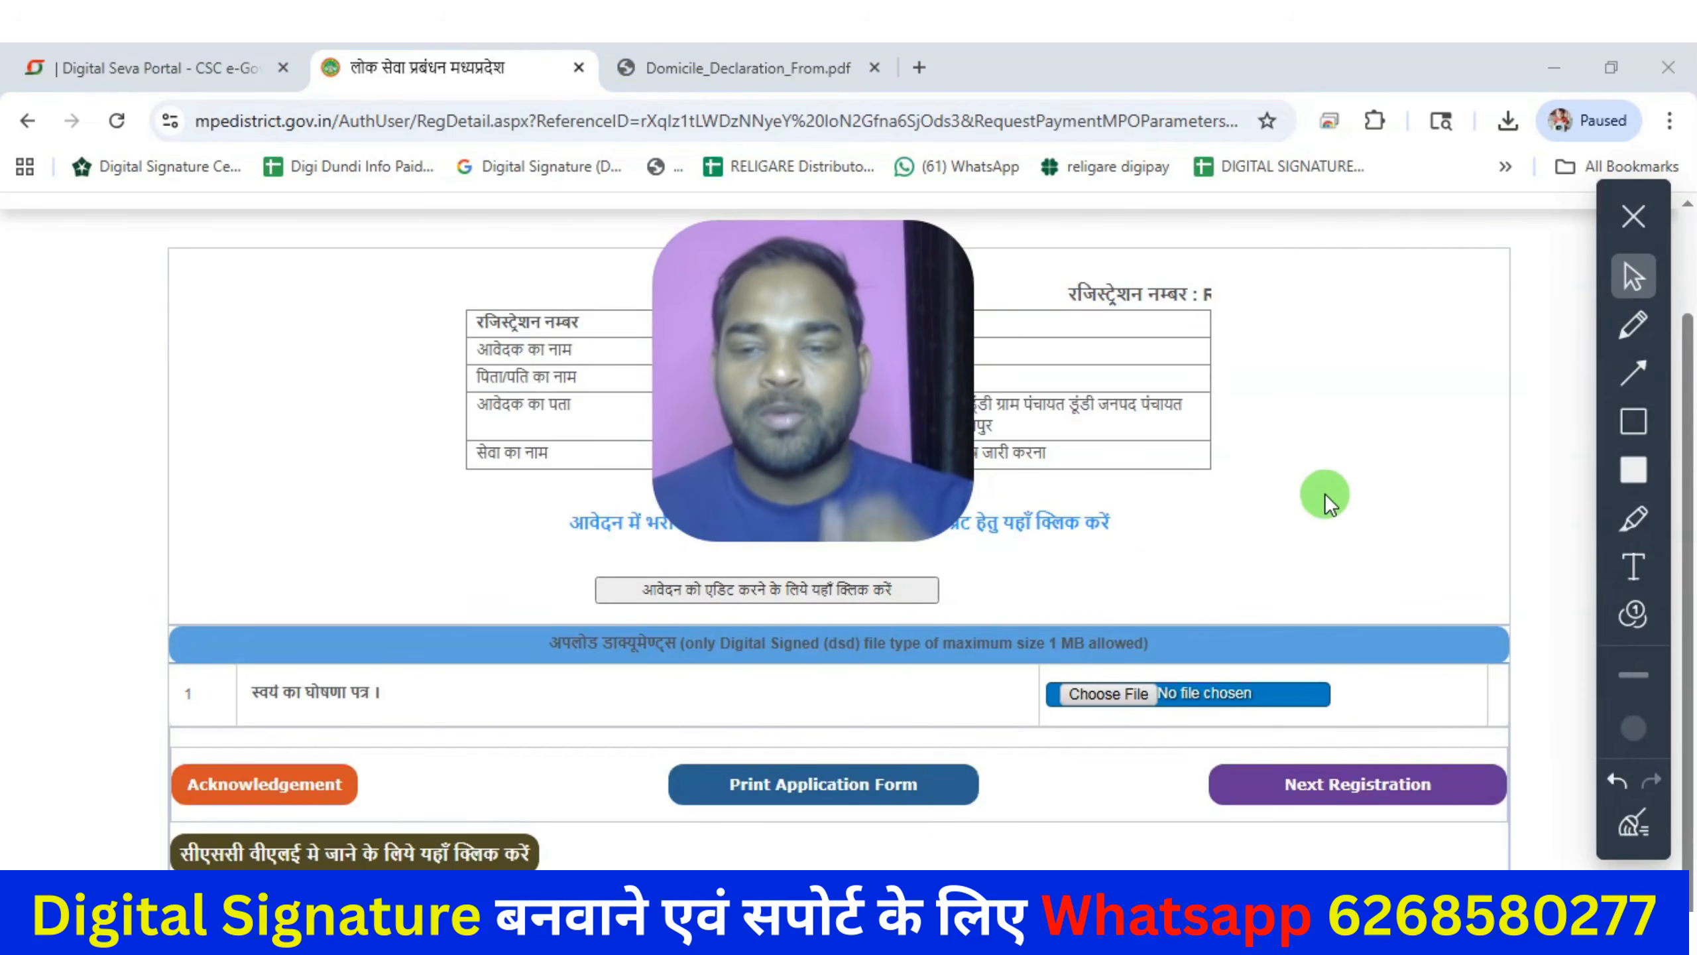
Point annotation arrows at the self-declaration file chooser and the digitally signed file requirement, and undo all the arrows.
left_click(1635, 371)
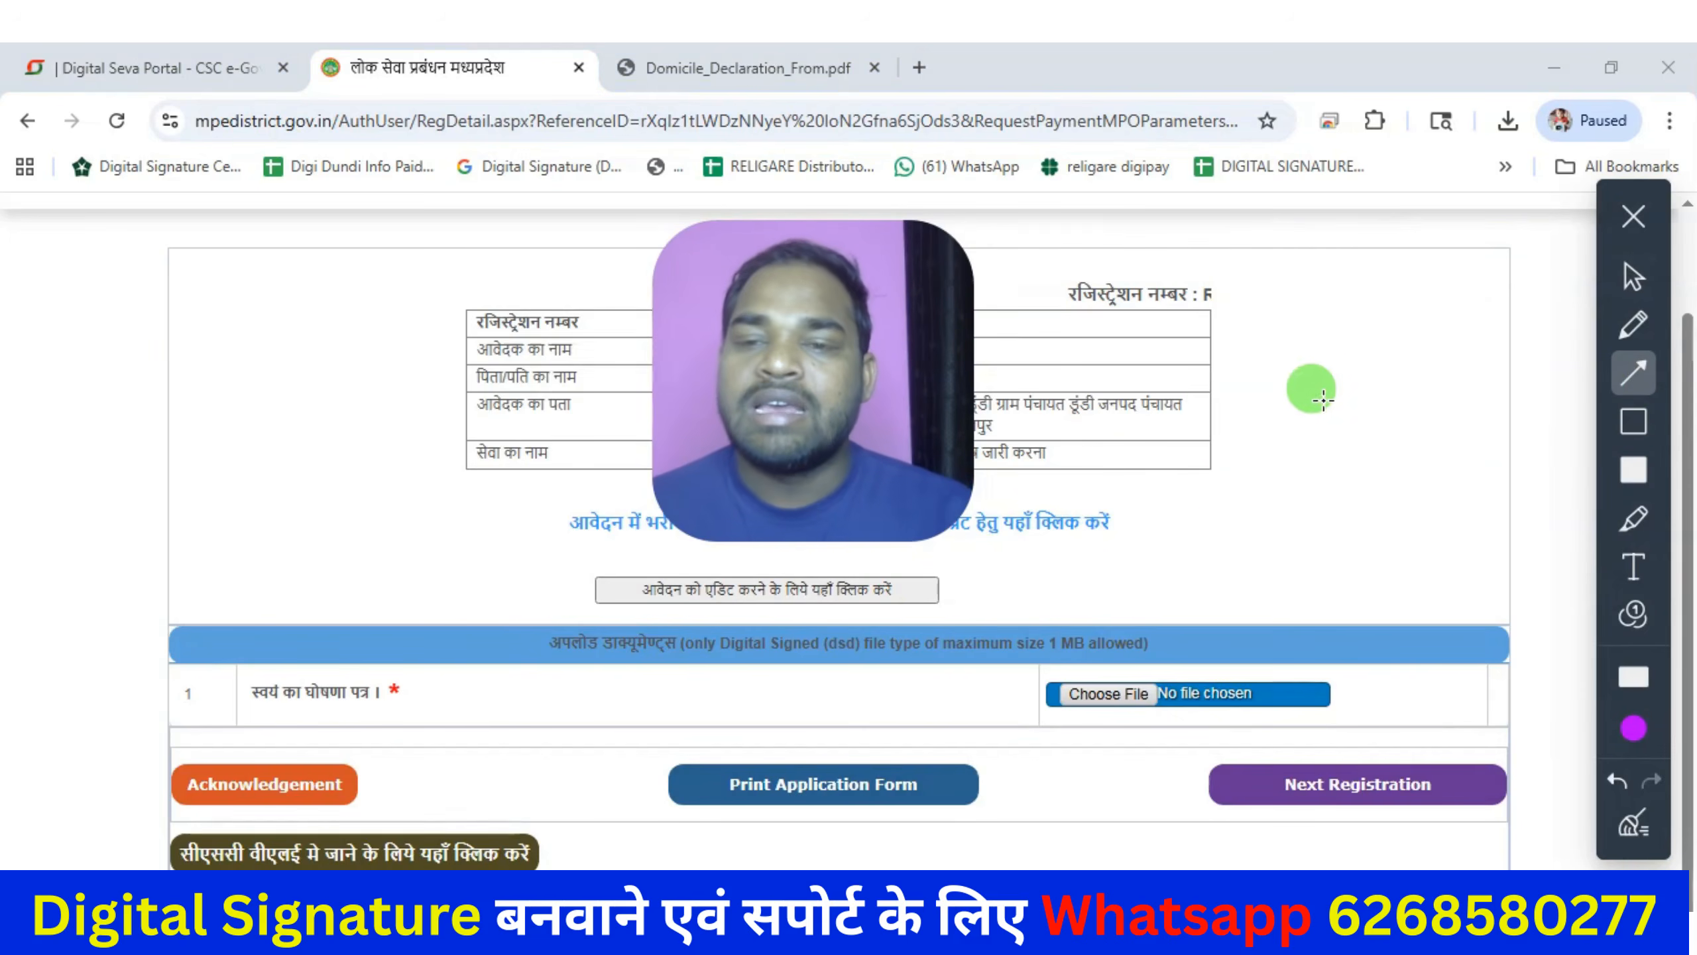
mouse_move(1379, 346)
left_mouse_down()
mouse_move(1332, 425)
mouse_move(1182, 576)
mouse_move(1134, 679)
left_mouse_up()
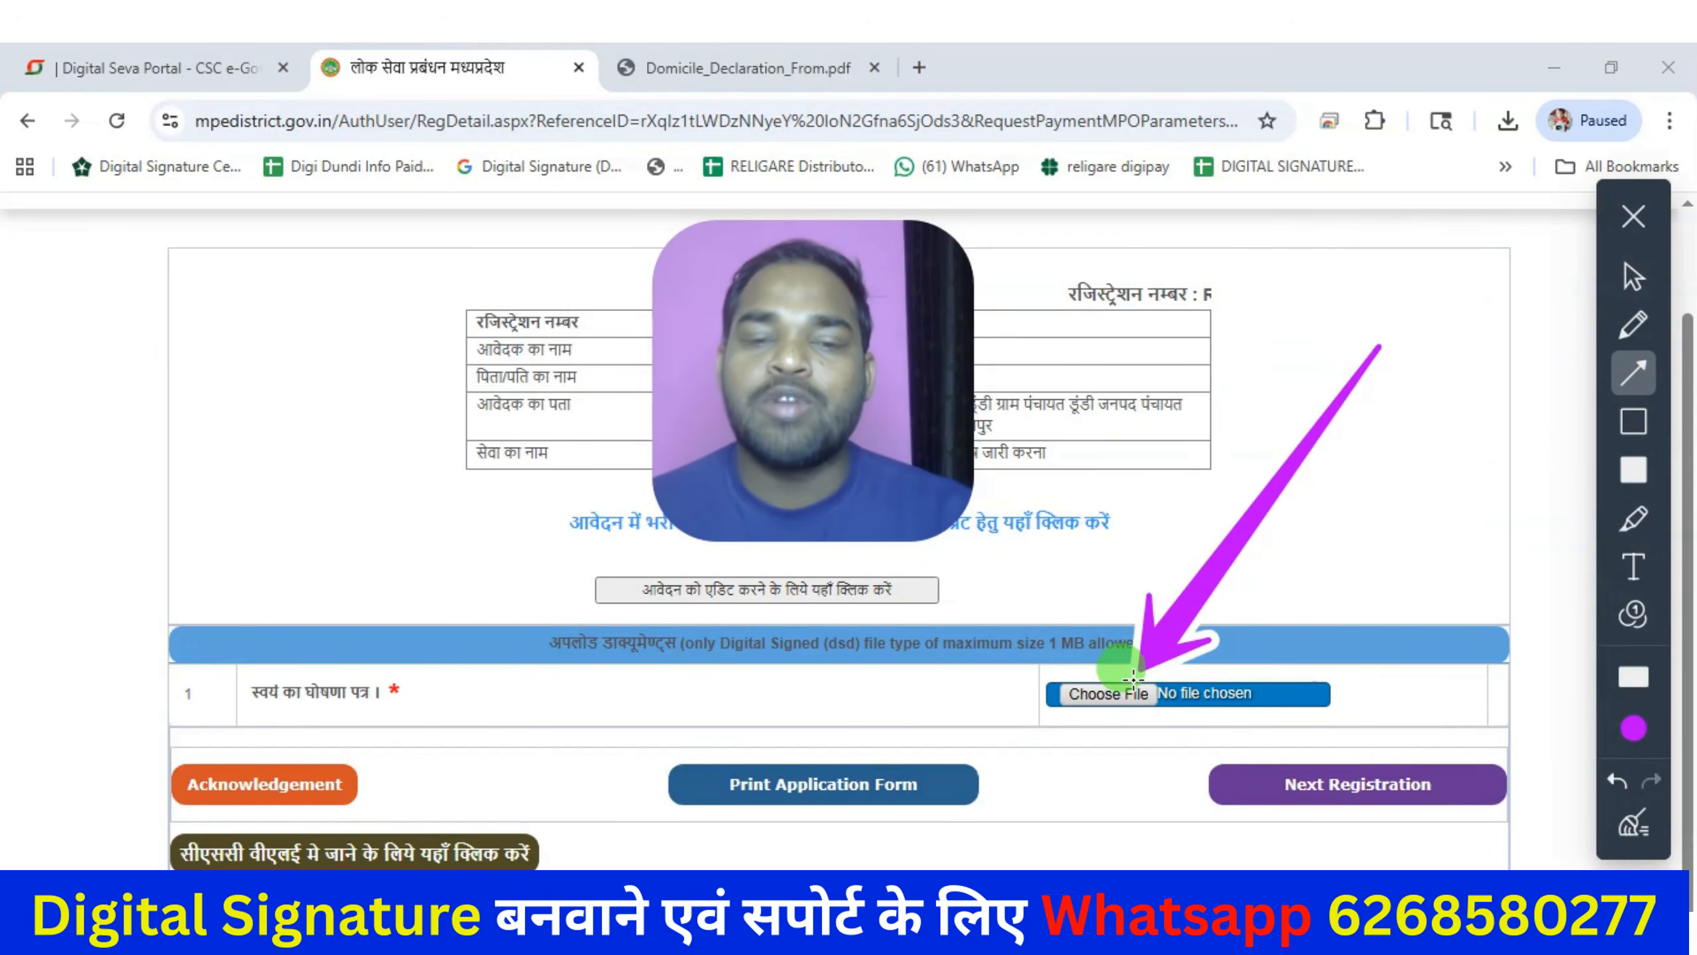
left_click_drag(353, 528, 527, 628)
mouse_move(699, 746)
left_mouse_down()
mouse_move(722, 696)
mouse_move(772, 665)
left_mouse_up()
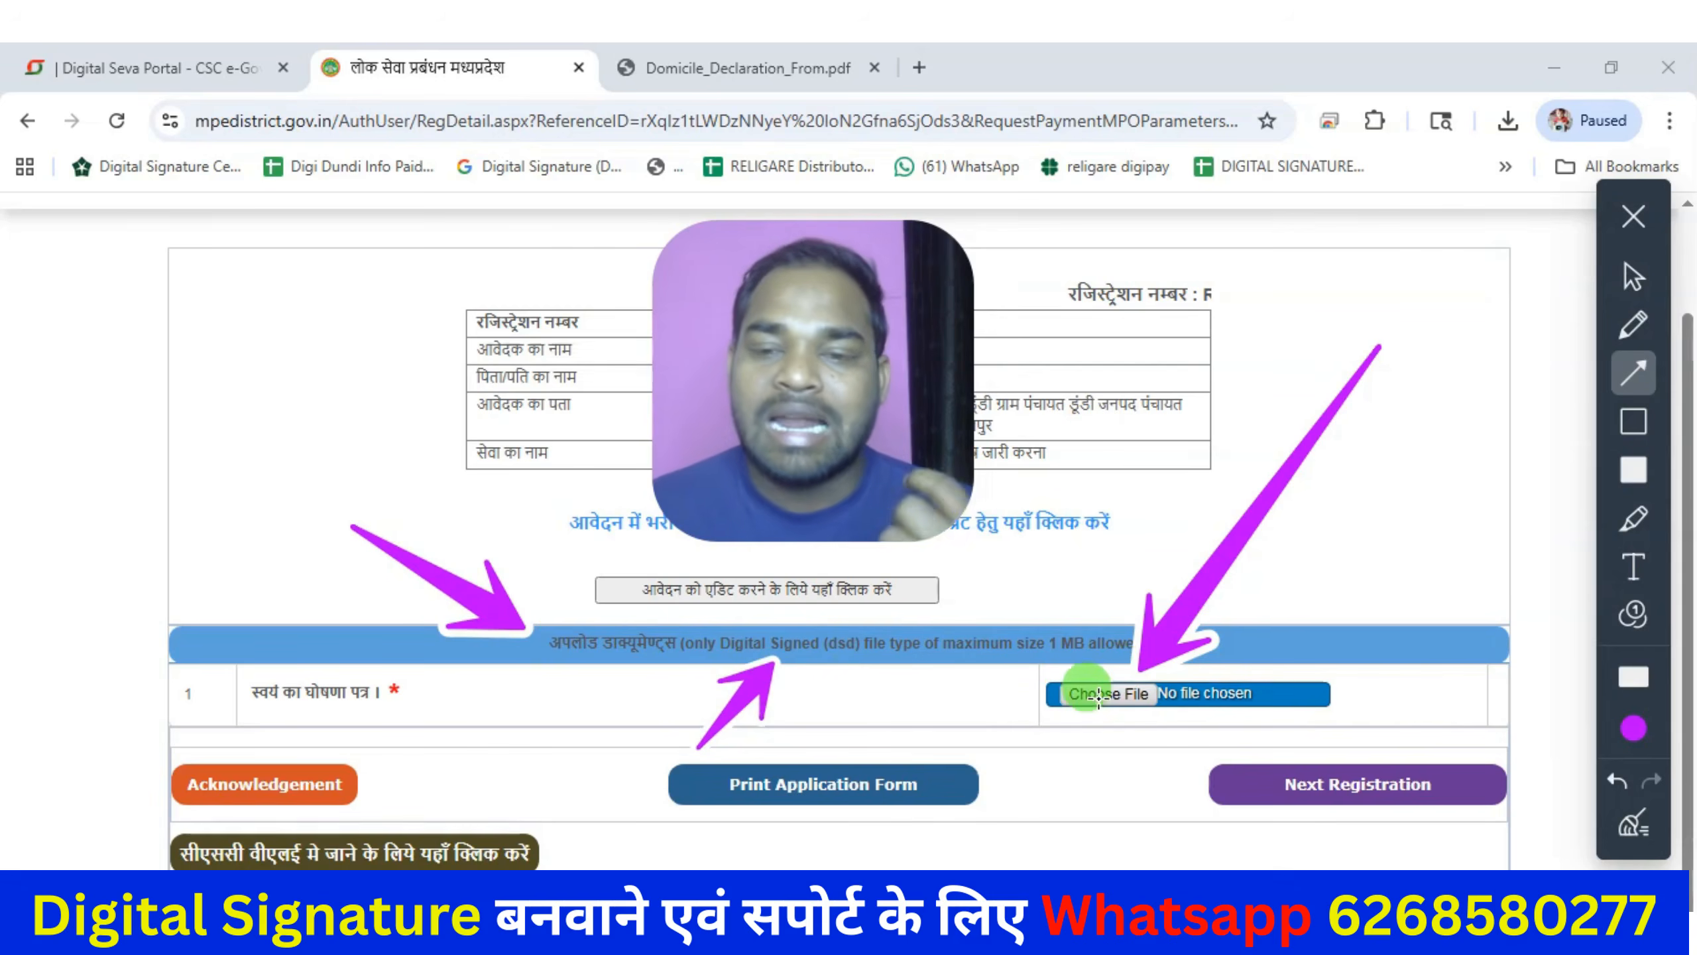
left_click(1617, 782)
left_click(1617, 782)
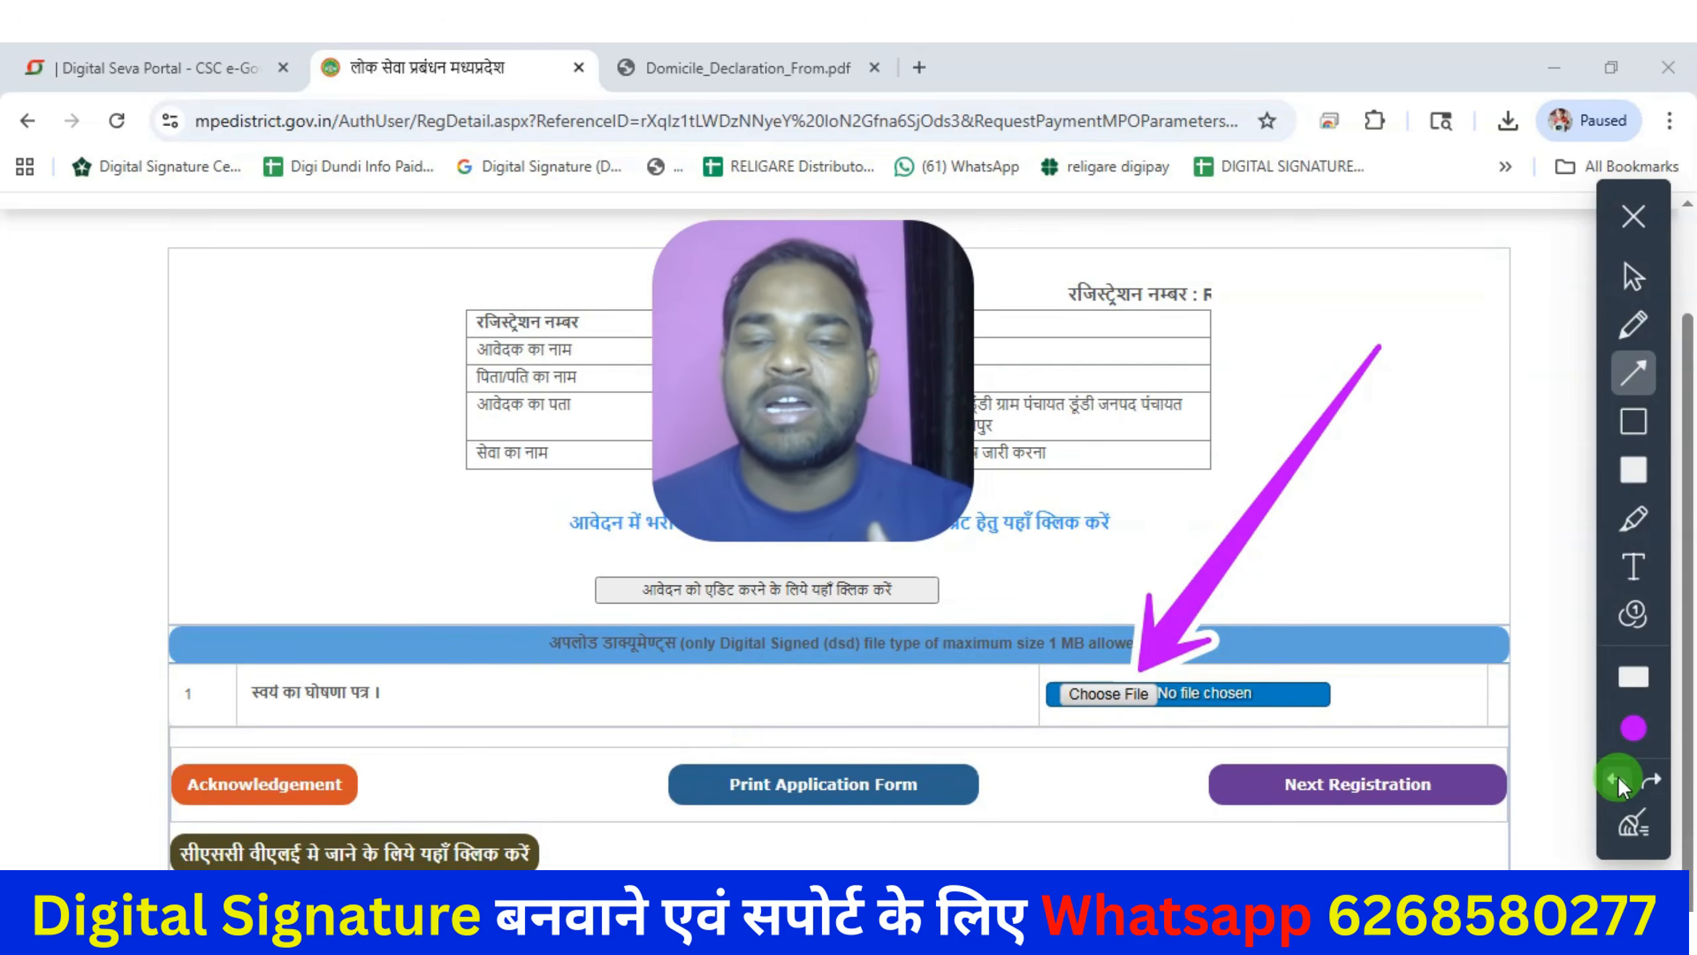
left_click(1617, 782)
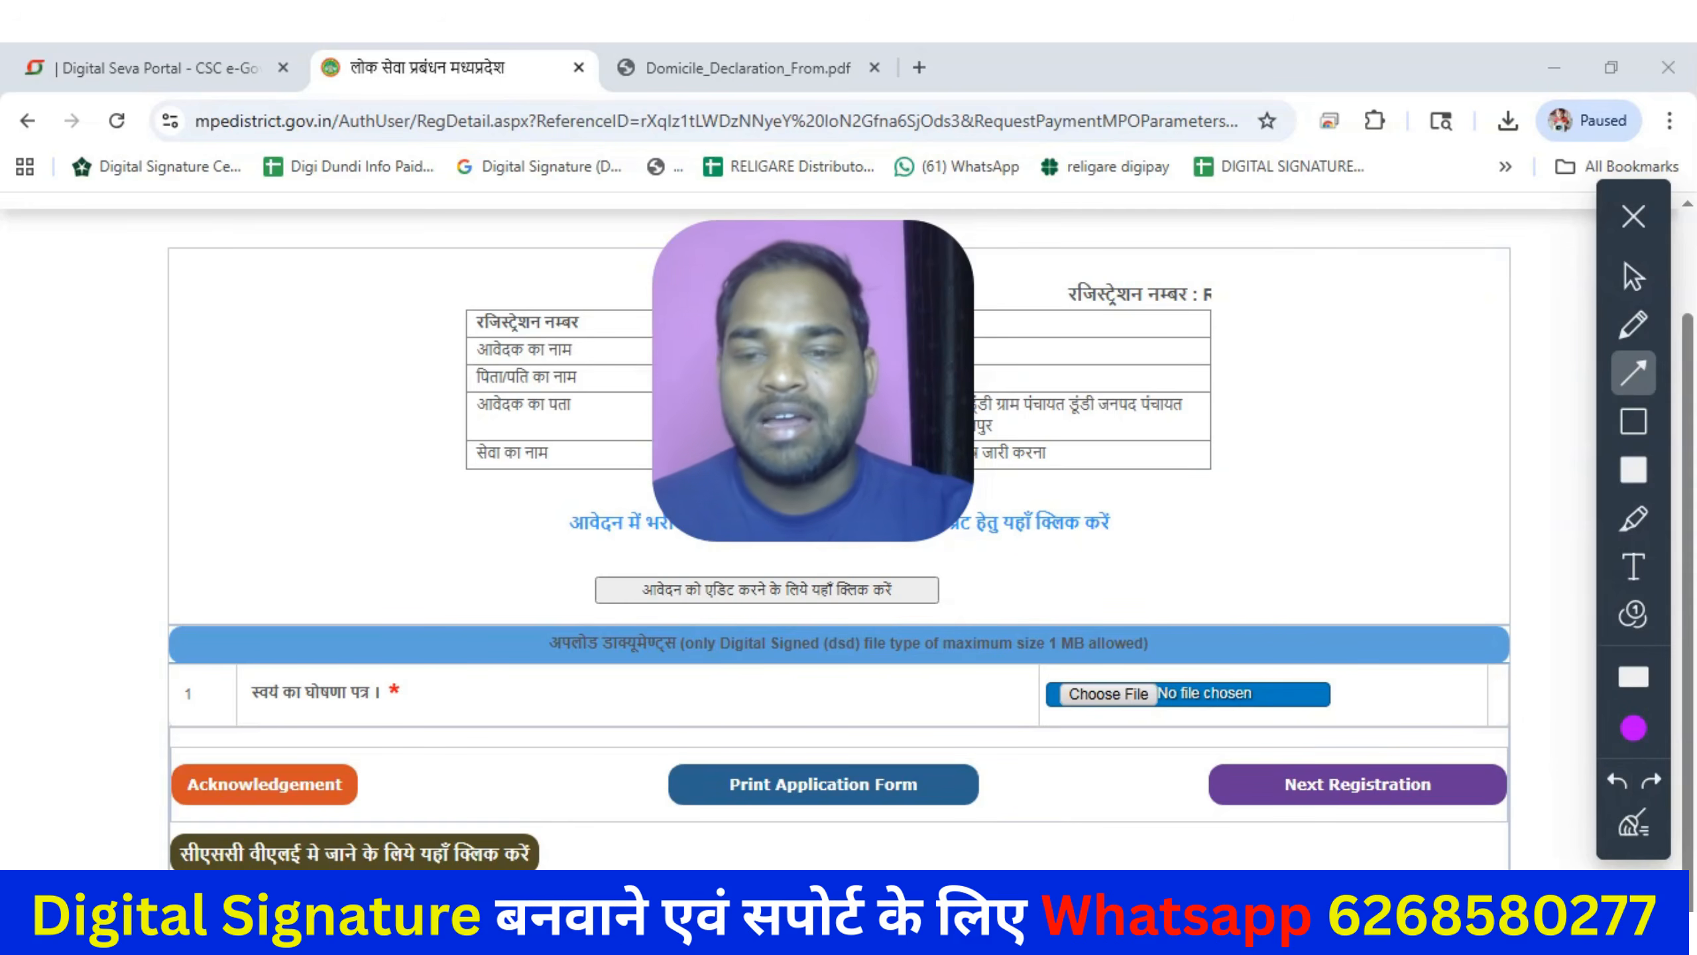
Leave the annotation arrow tool and read the portal's message about the accepted upload file format.
left_click(1632, 274)
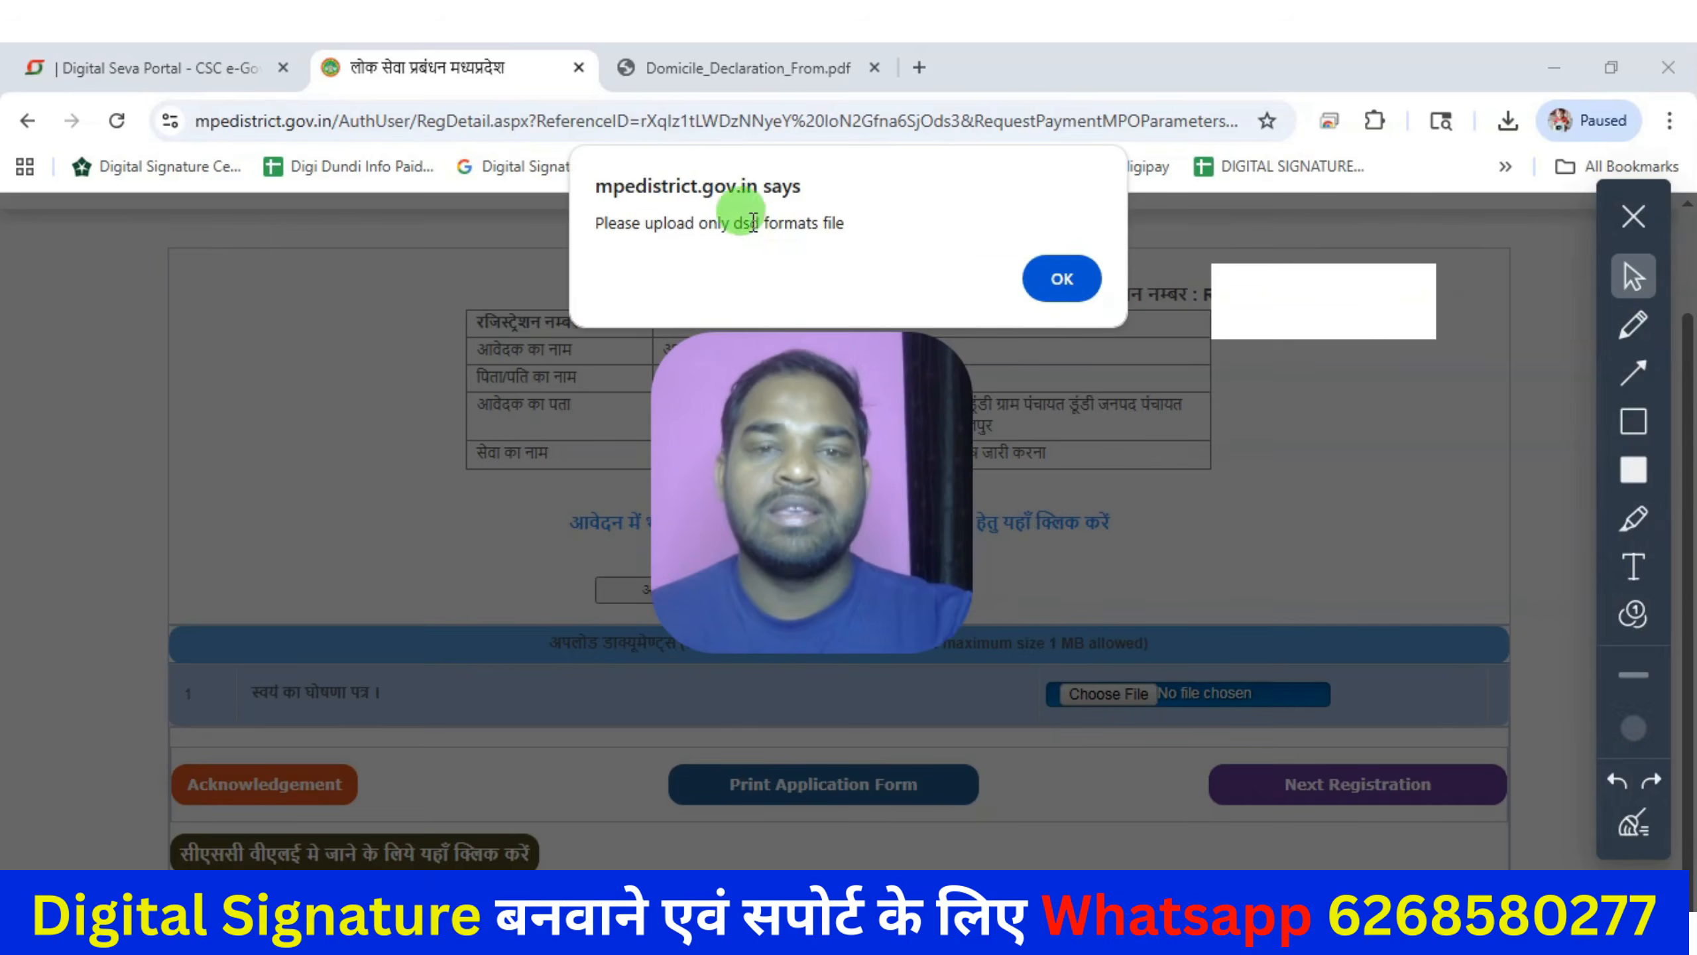
left_click_drag(596, 223, 858, 225)
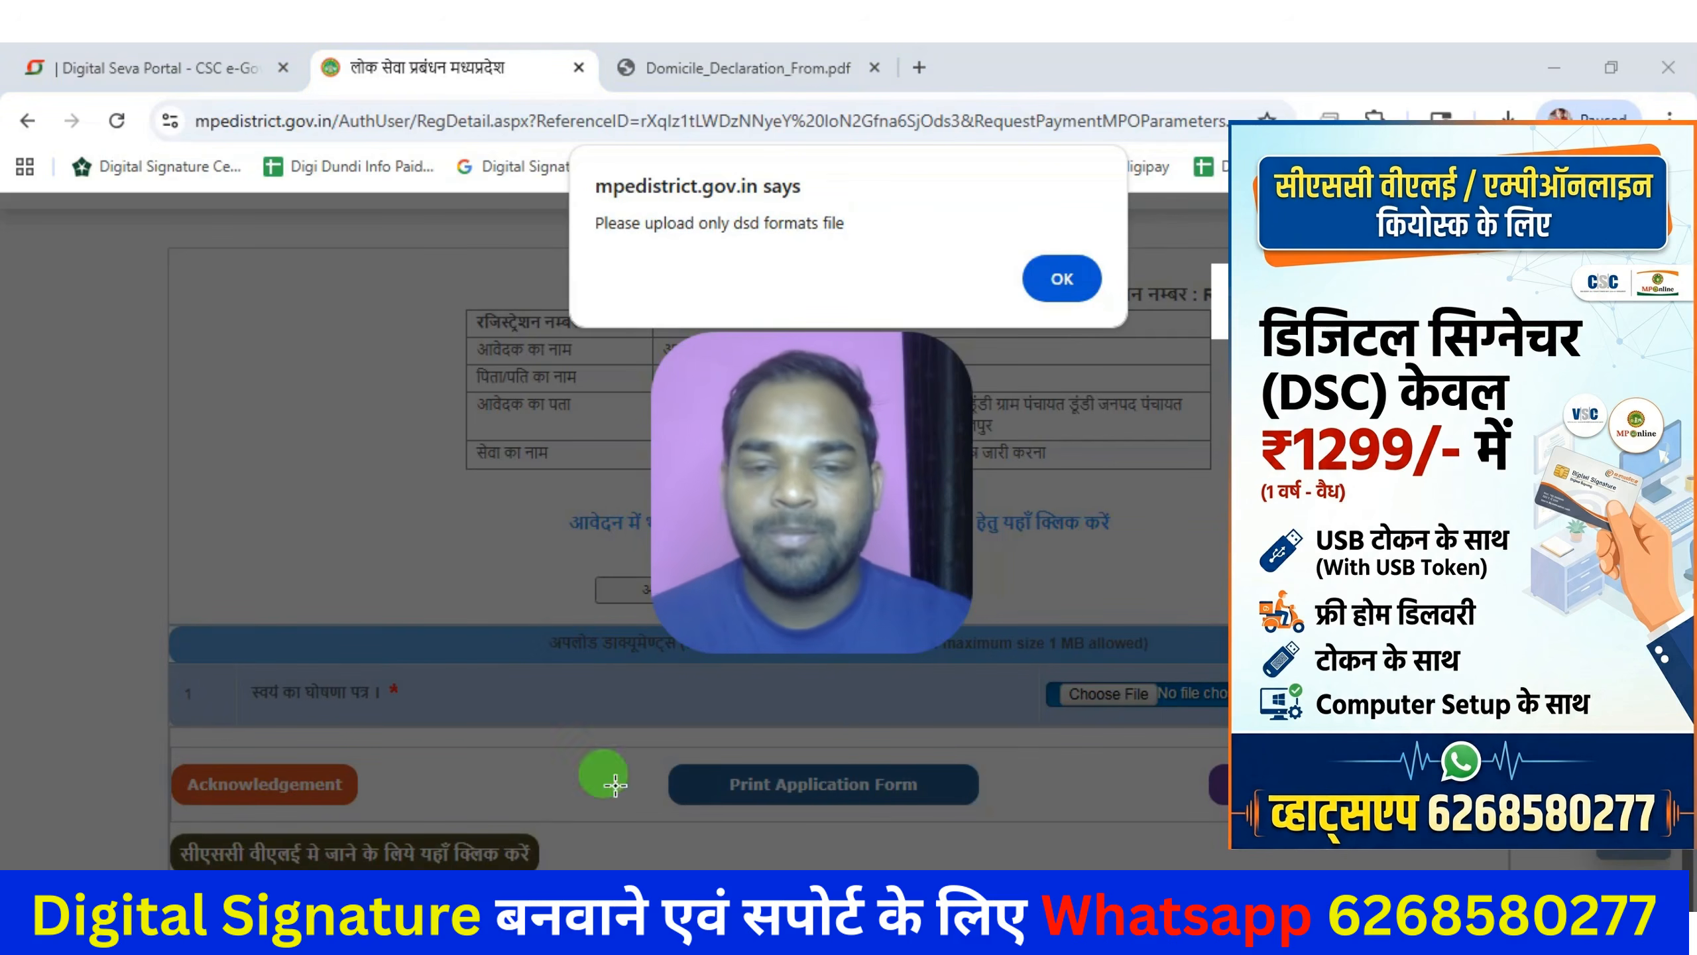
mouse_move(434, 608)
left_mouse_down()
mouse_move(655, 722)
mouse_move(698, 766)
left_mouse_up()
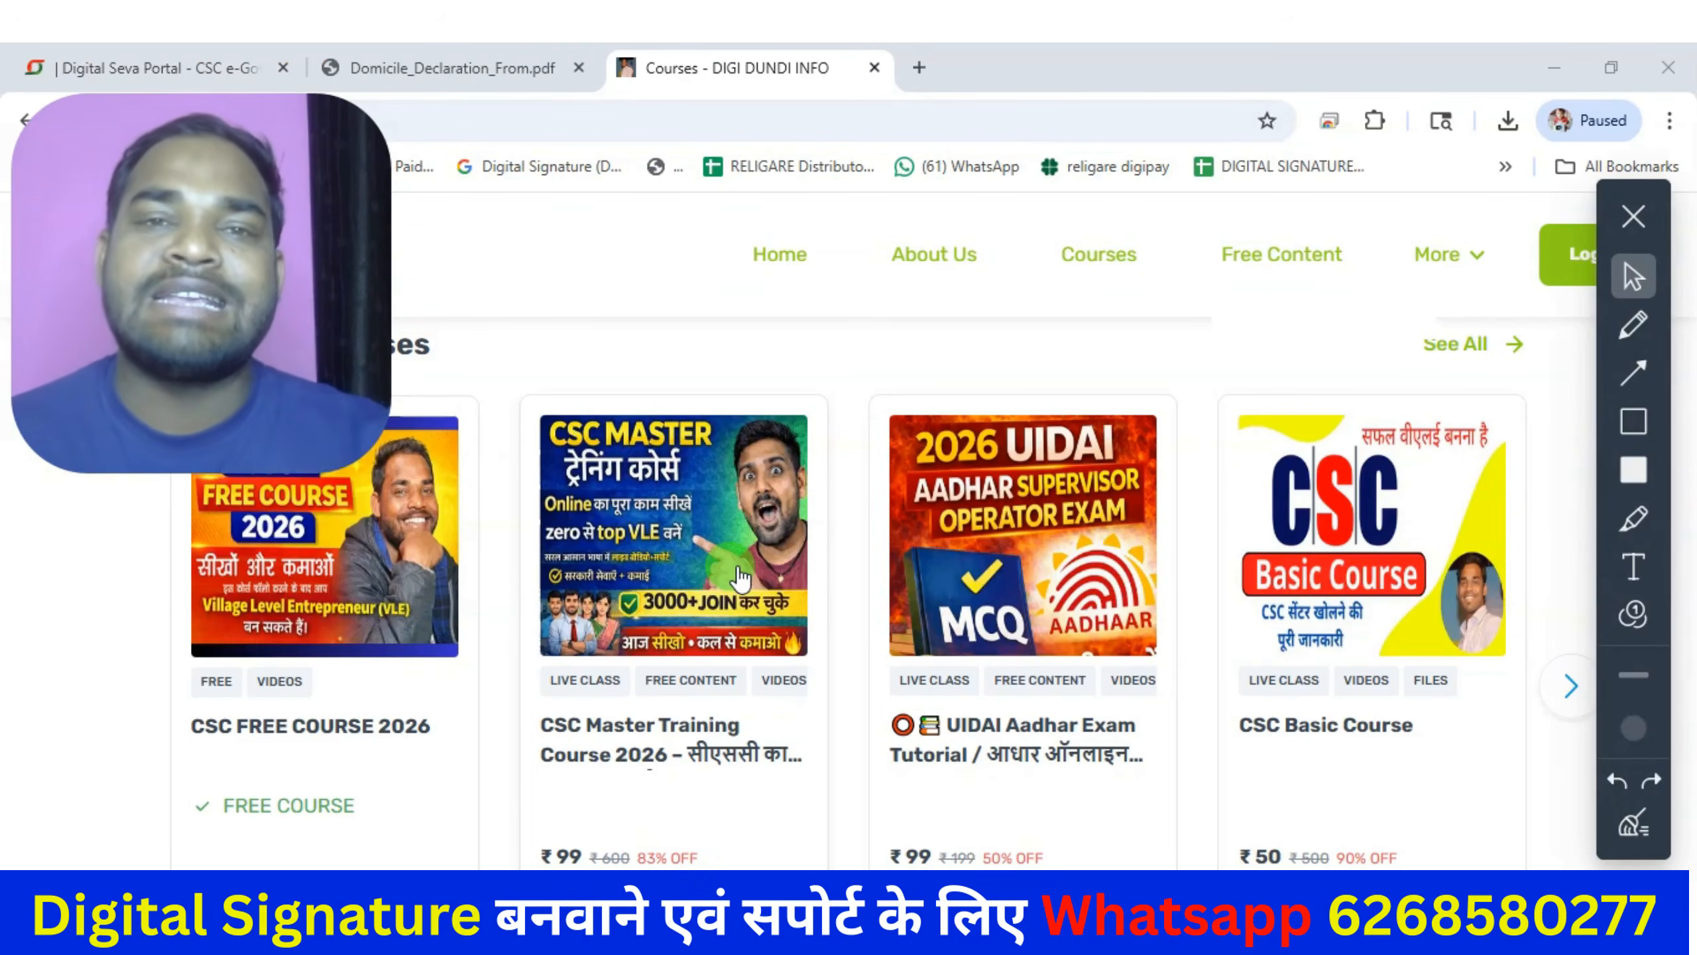
Open the CSC Master Training Course 2026 page and look through the topic folders in its content list.
left_click(741, 576)
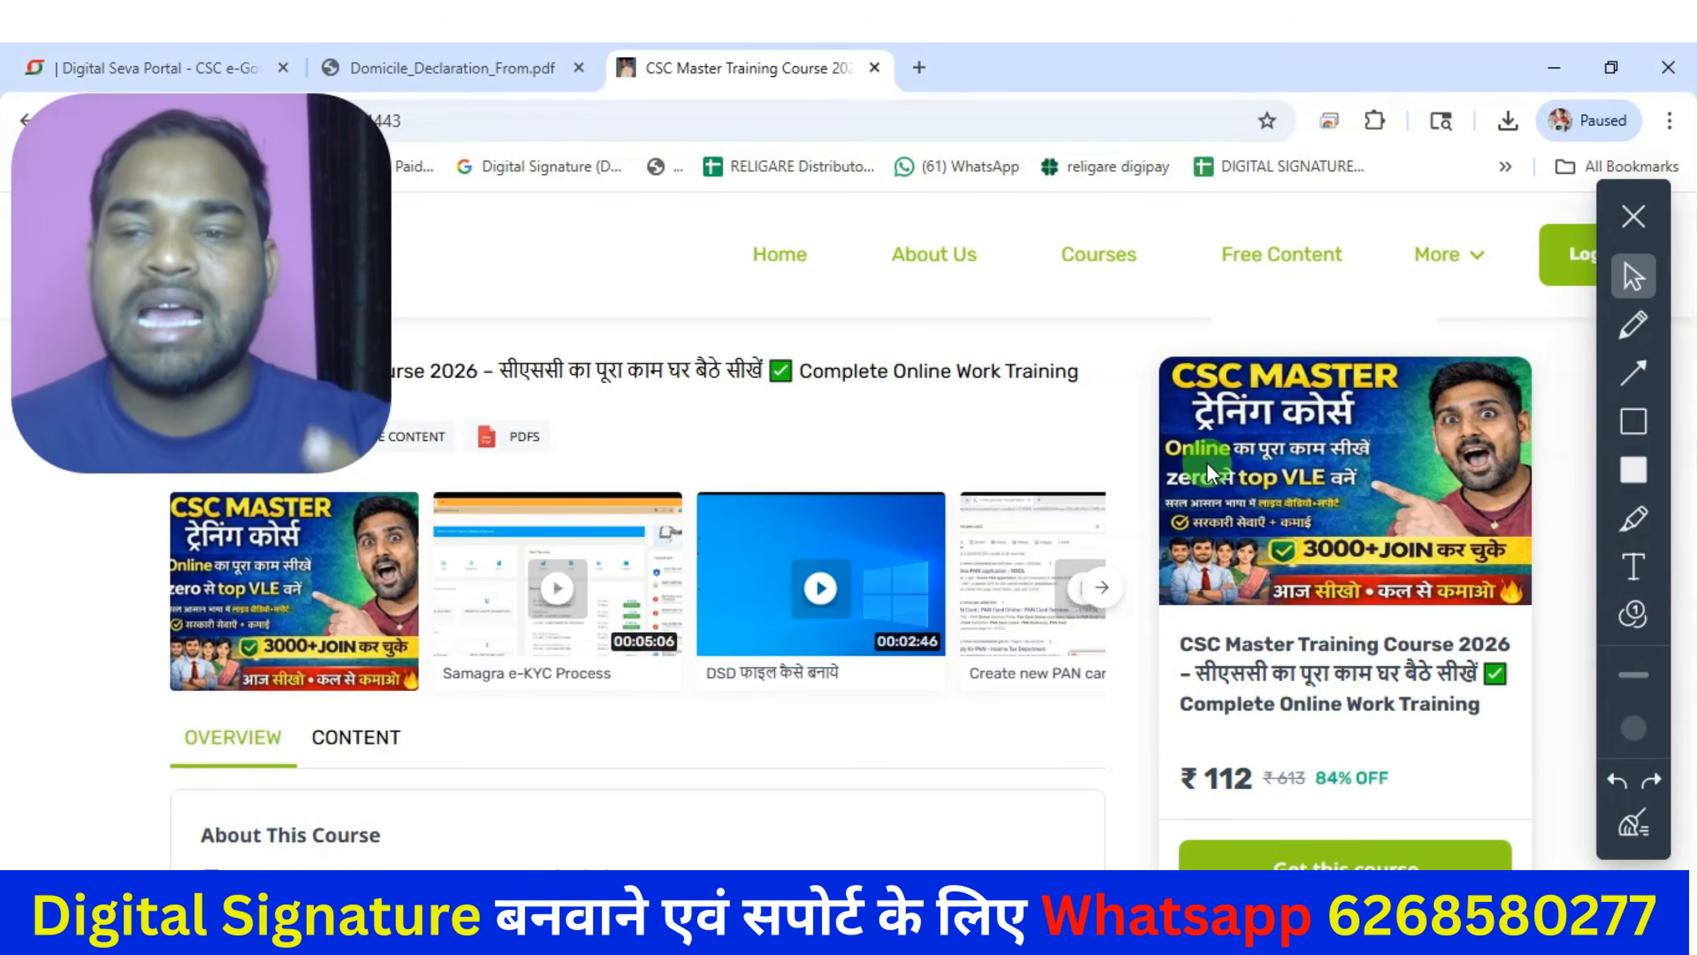
left_click(335, 738)
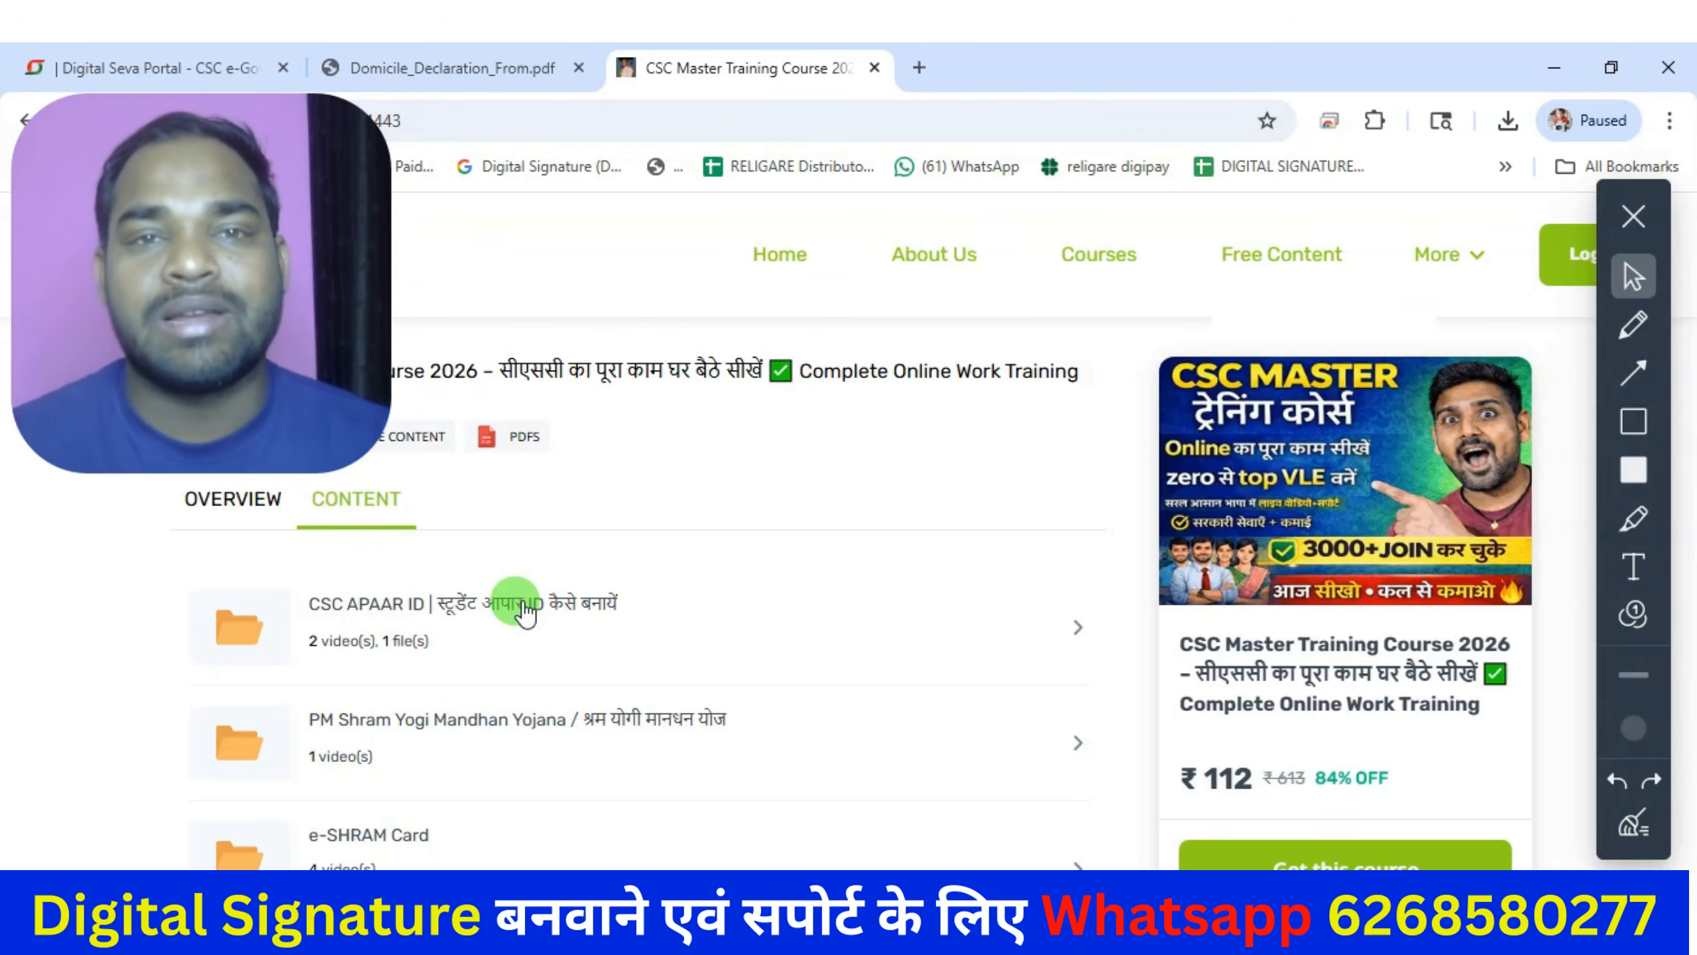
scroll(1083, 625, "down", 6)
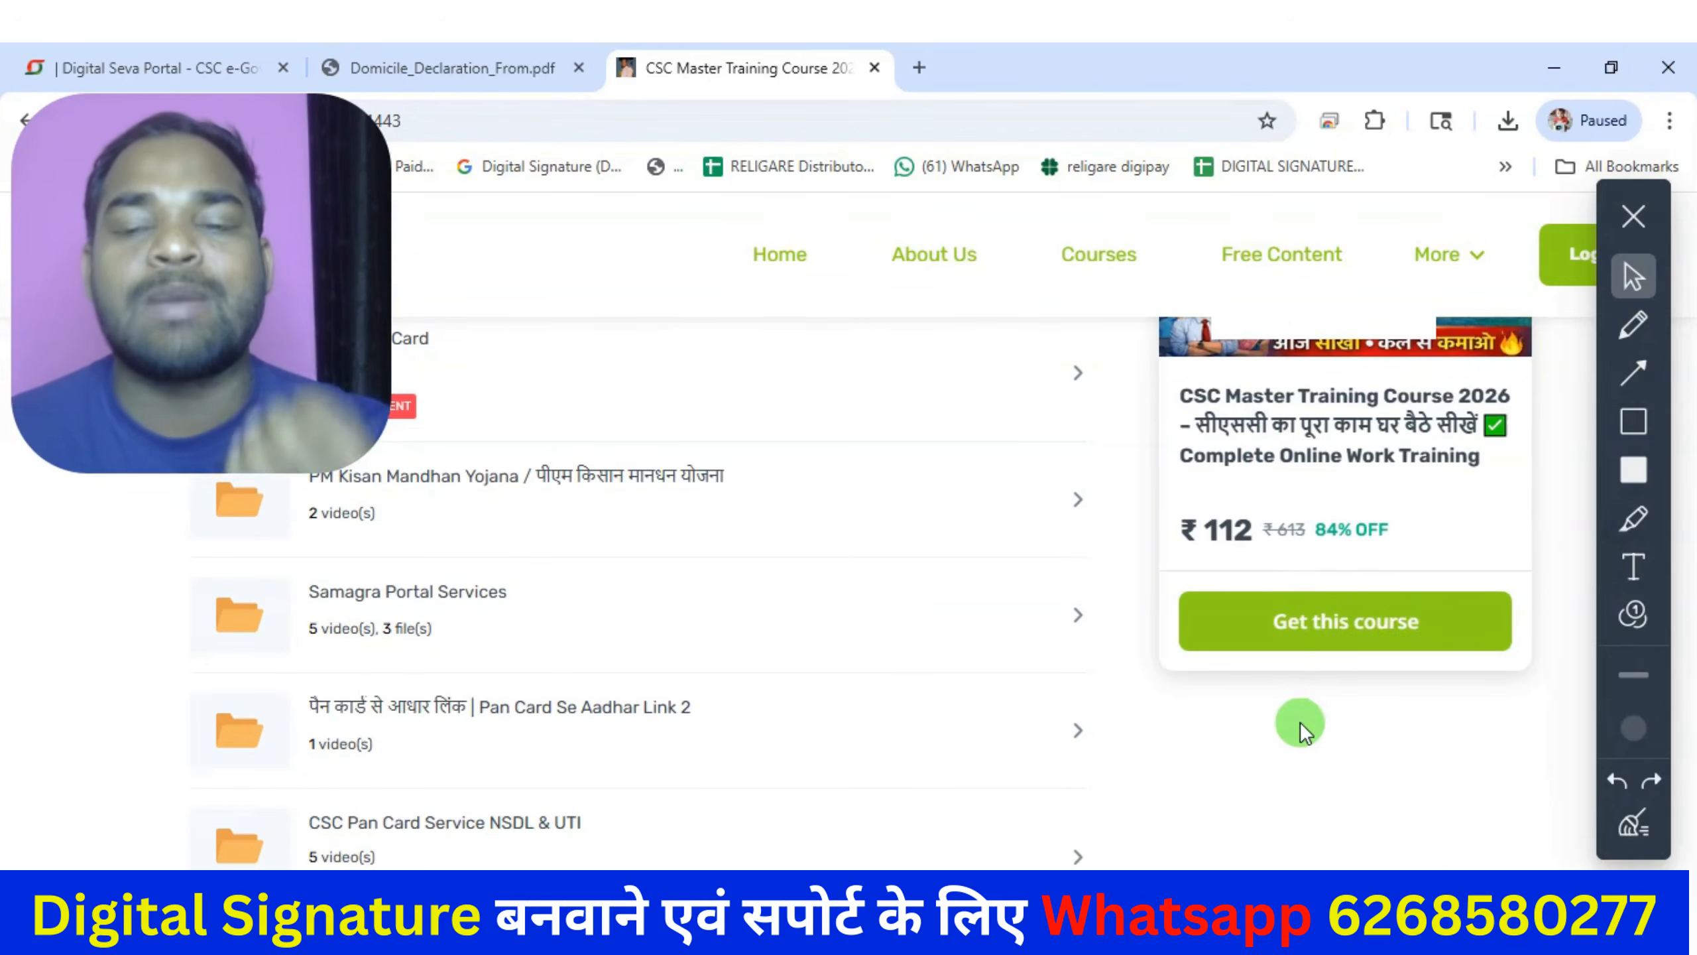
Open the purchase details form for the CSC Master Training Course, view its fields and close it unfilled.
left_click(1333, 619)
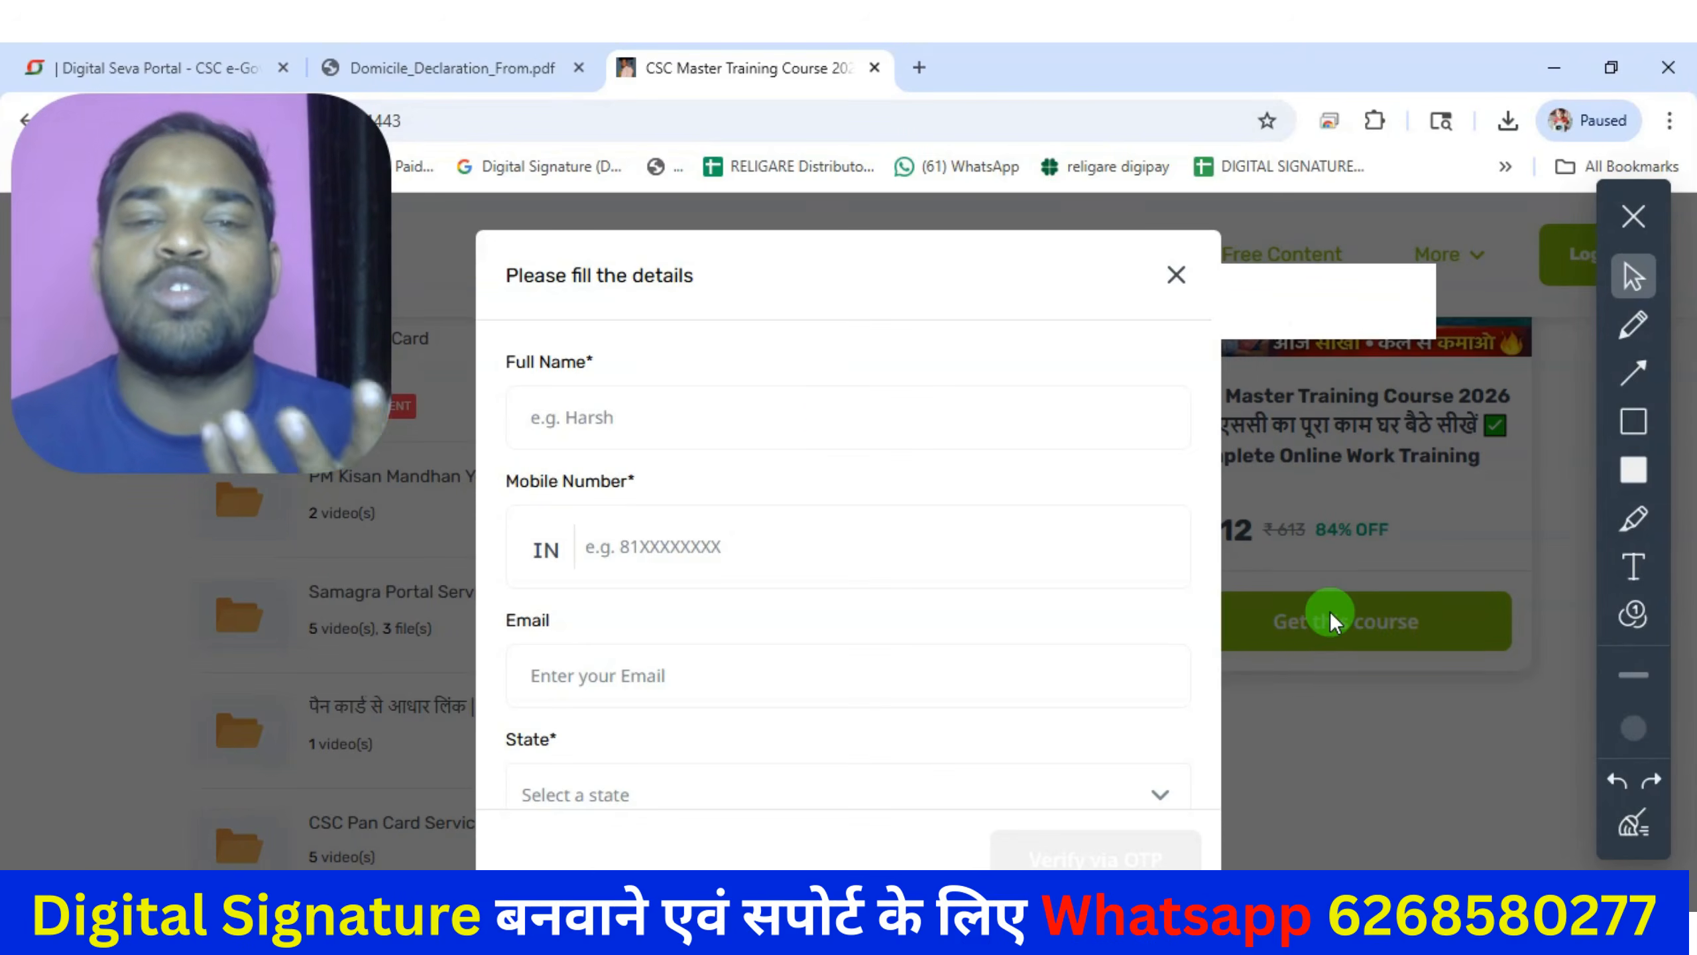
left_click(816, 548)
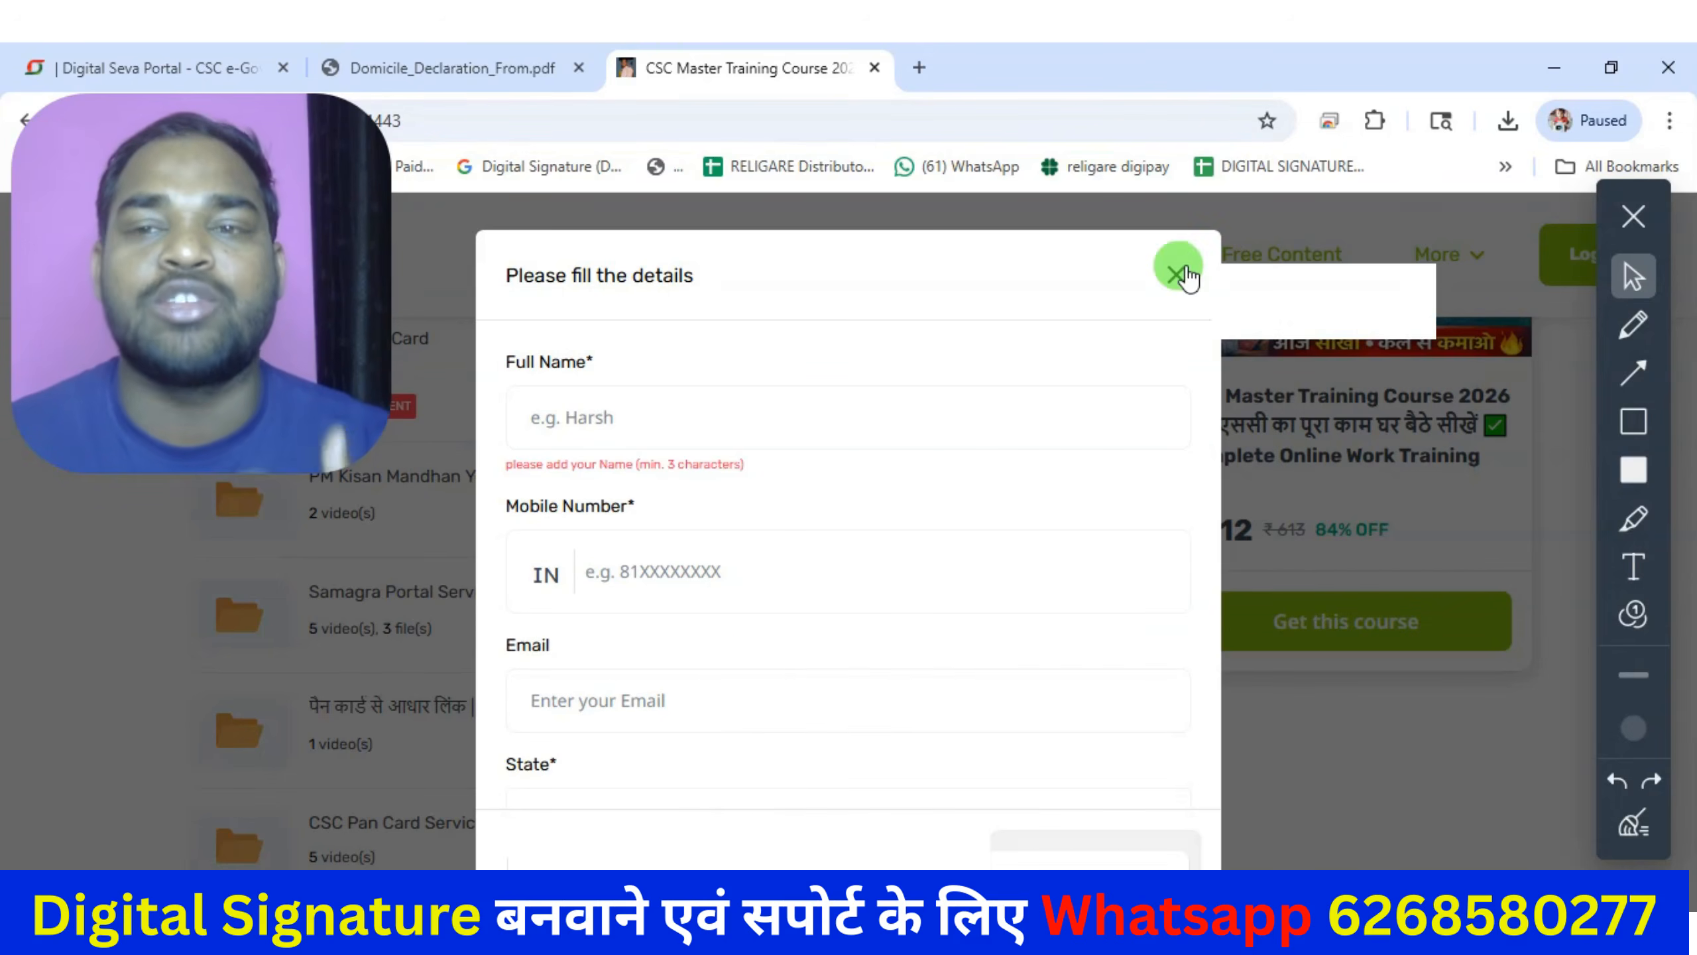
left_click(1178, 273)
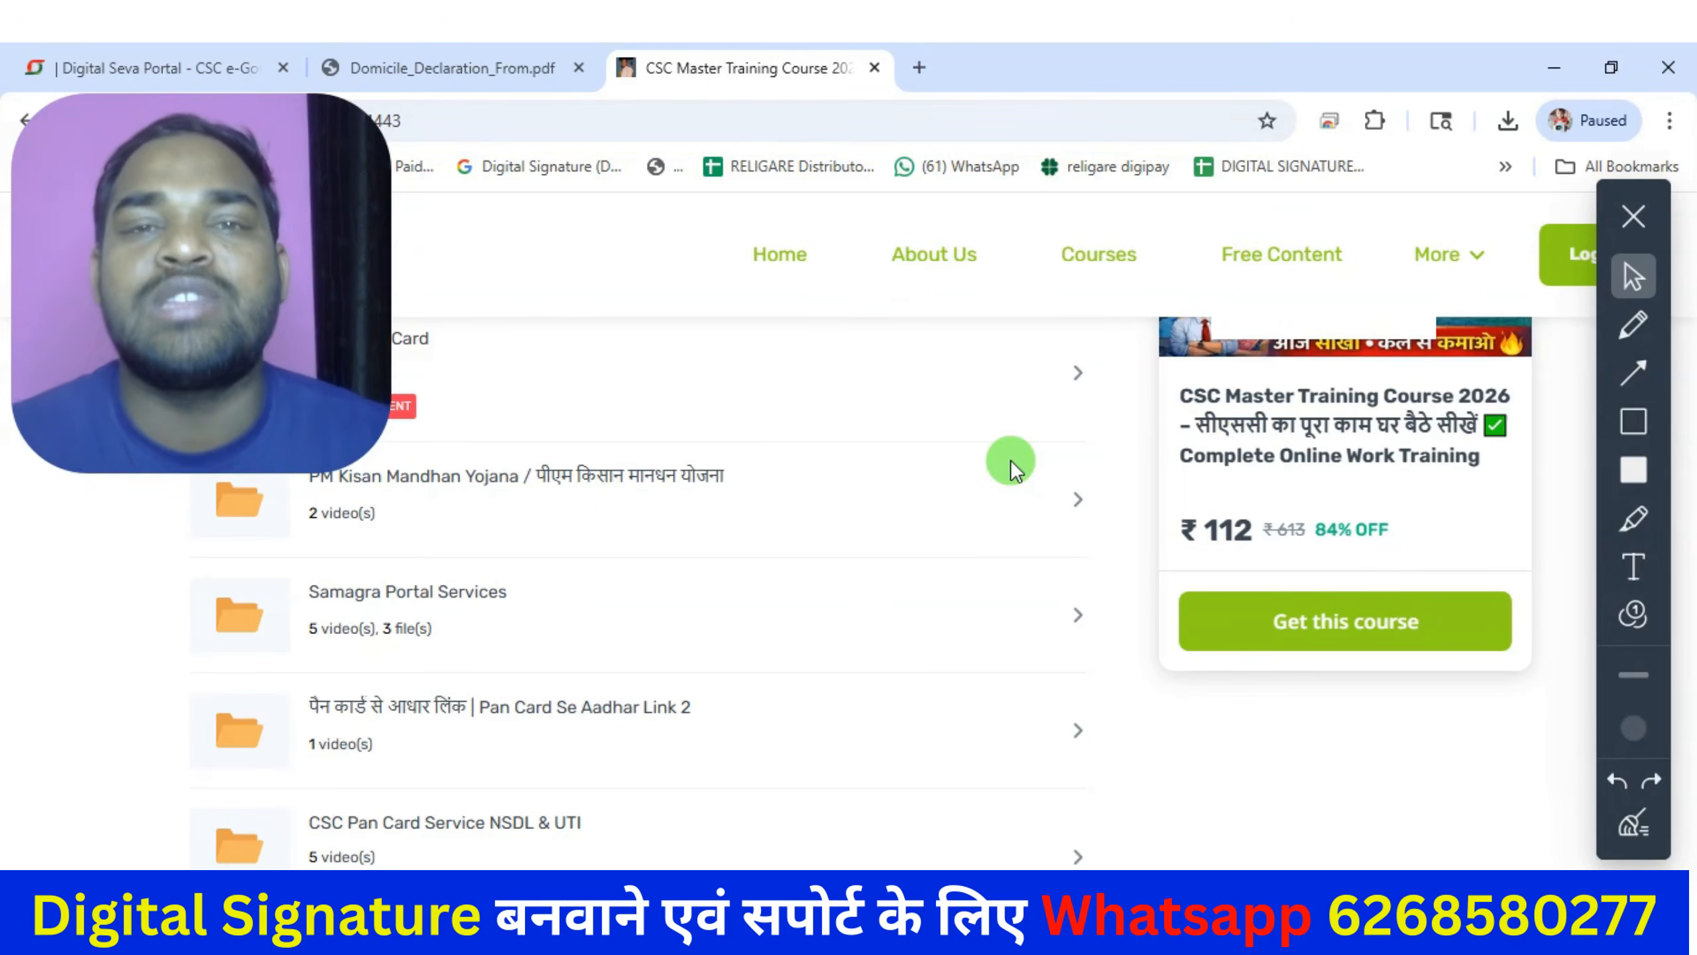